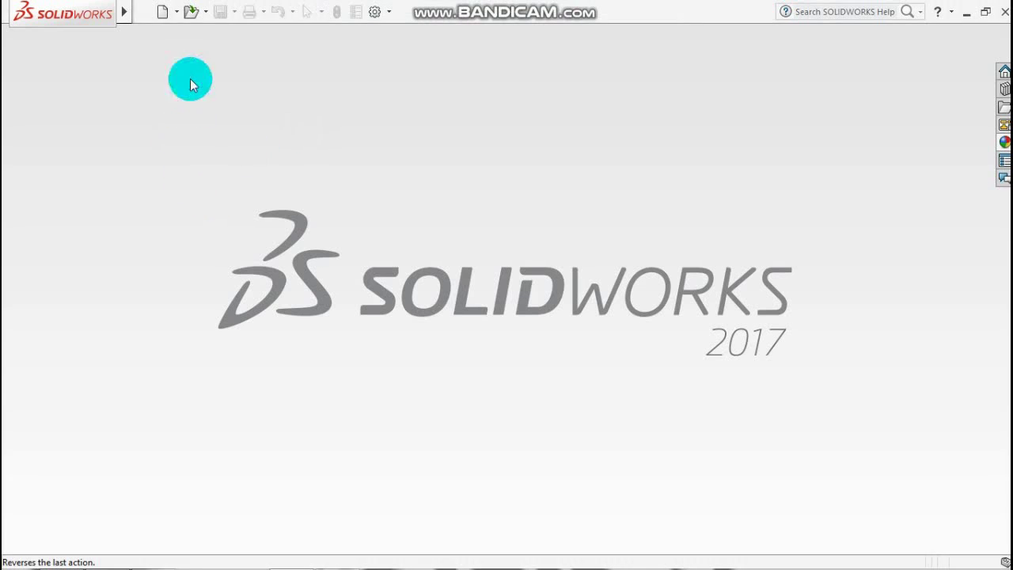
Create a new part document and begin Sketch1 on the Top Plane.
click(159, 12)
click(544, 449)
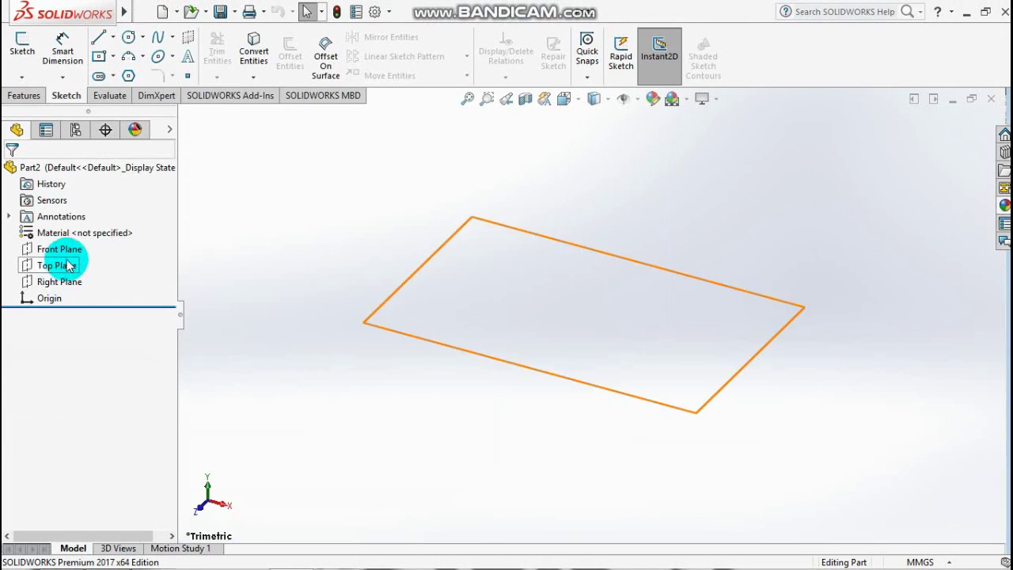
click(57, 265)
click(76, 238)
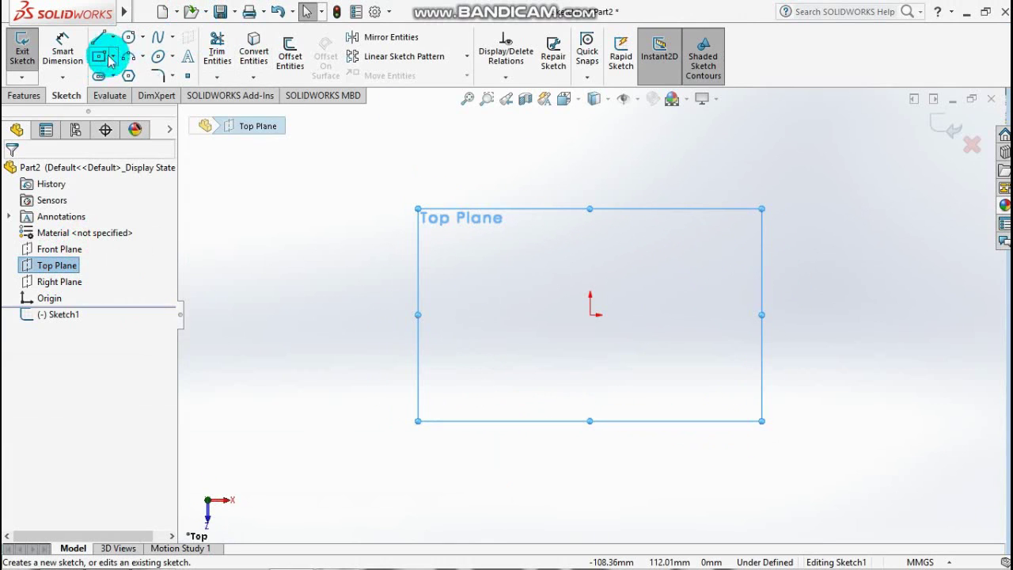
Draw a circle centred on the origin and a horizontal centerline running to its right.
click(158, 55)
drag(590, 314, 625, 356)
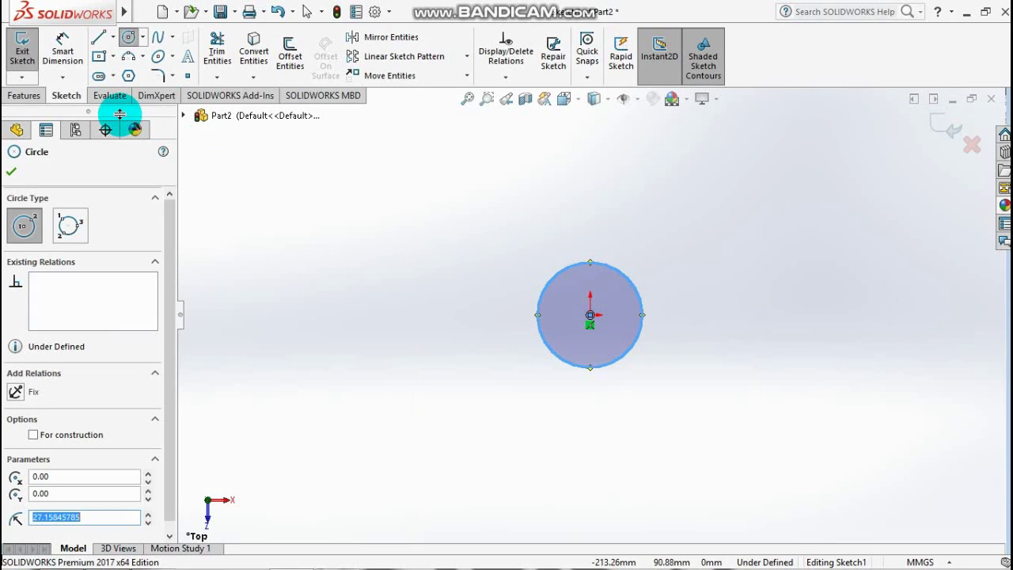
click(112, 37)
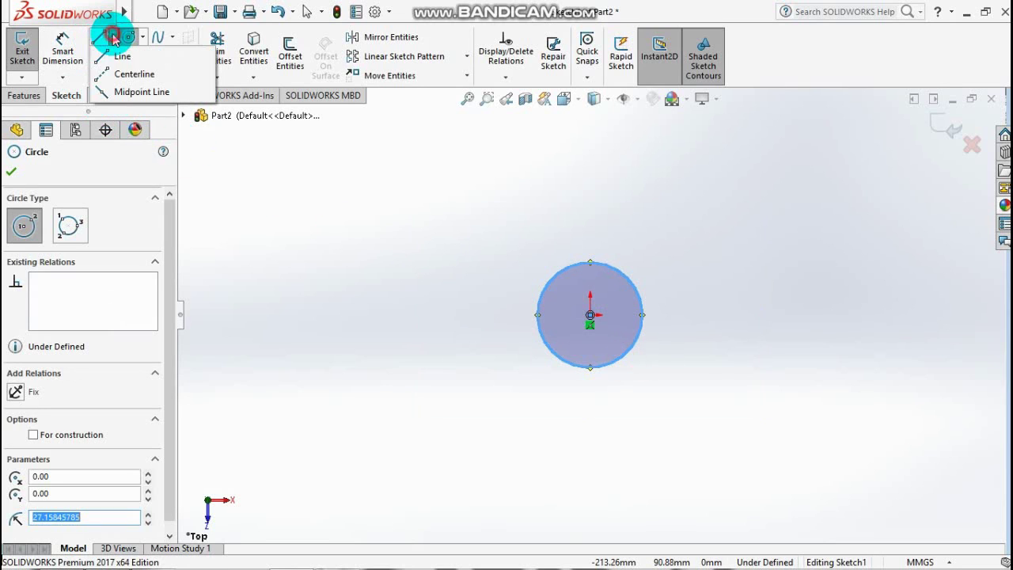
click(113, 76)
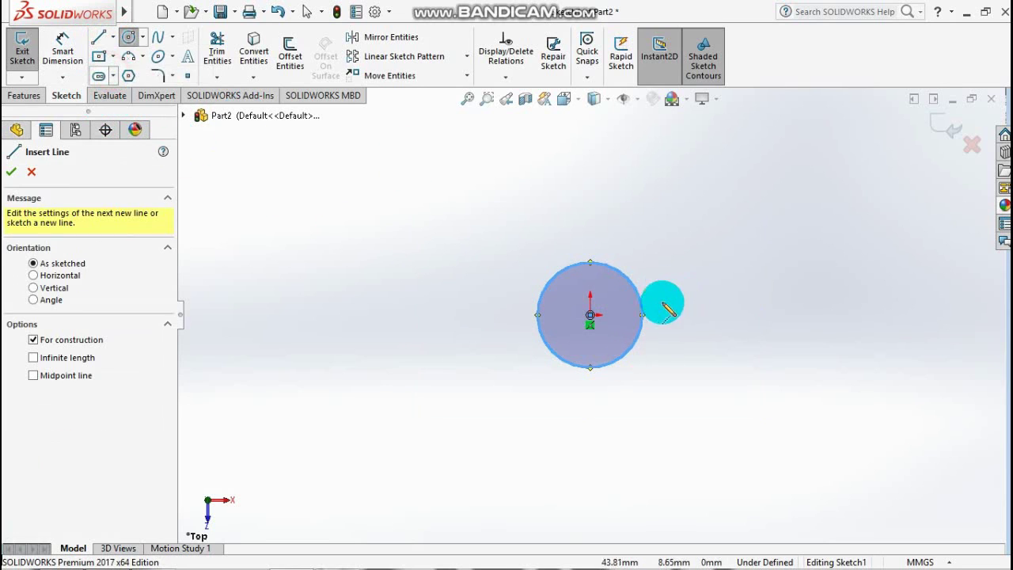
click(589, 315)
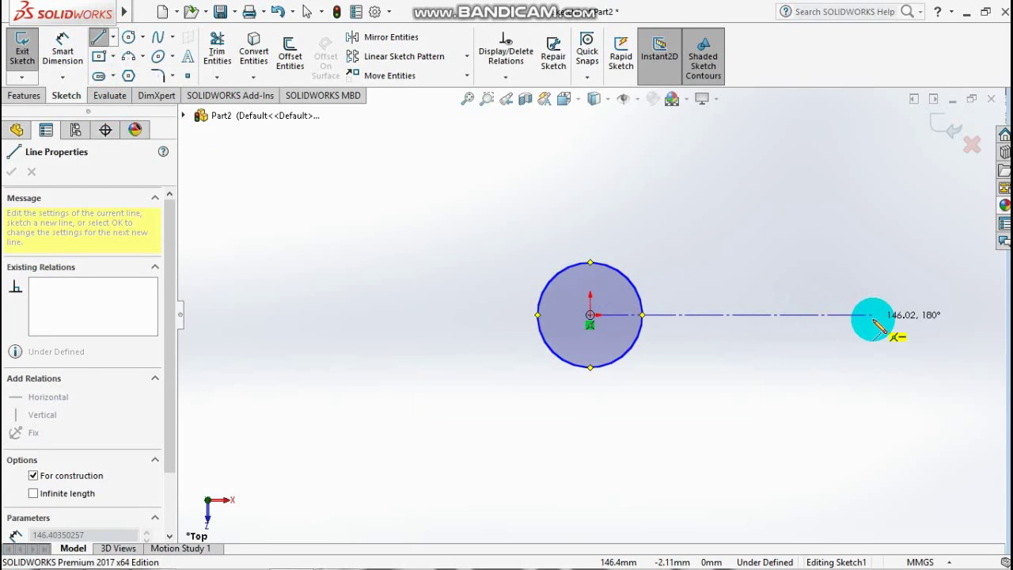
click(873, 314)
Draw a smaller circle centred on the centerline's right end.
click(129, 38)
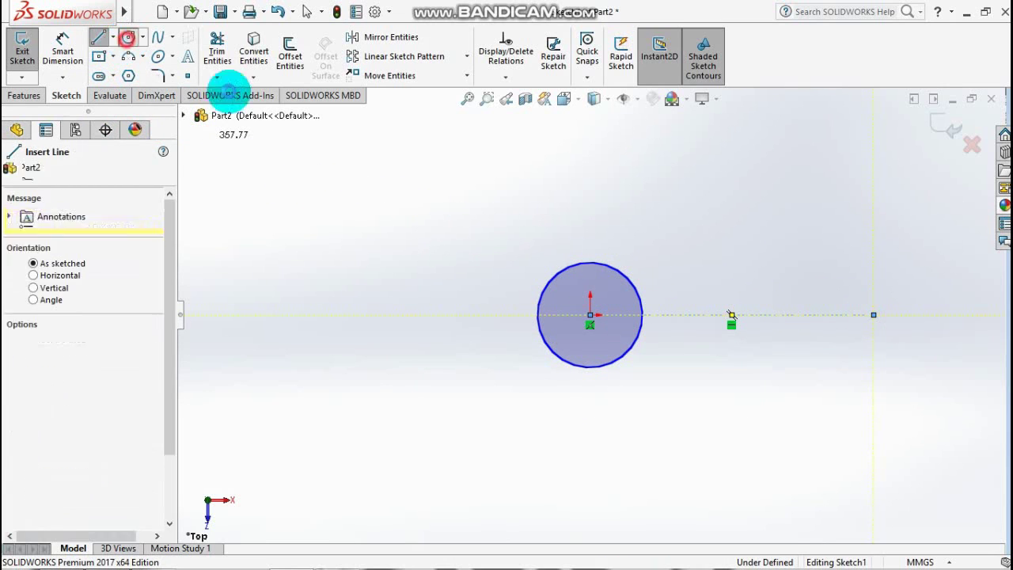
click(873, 315)
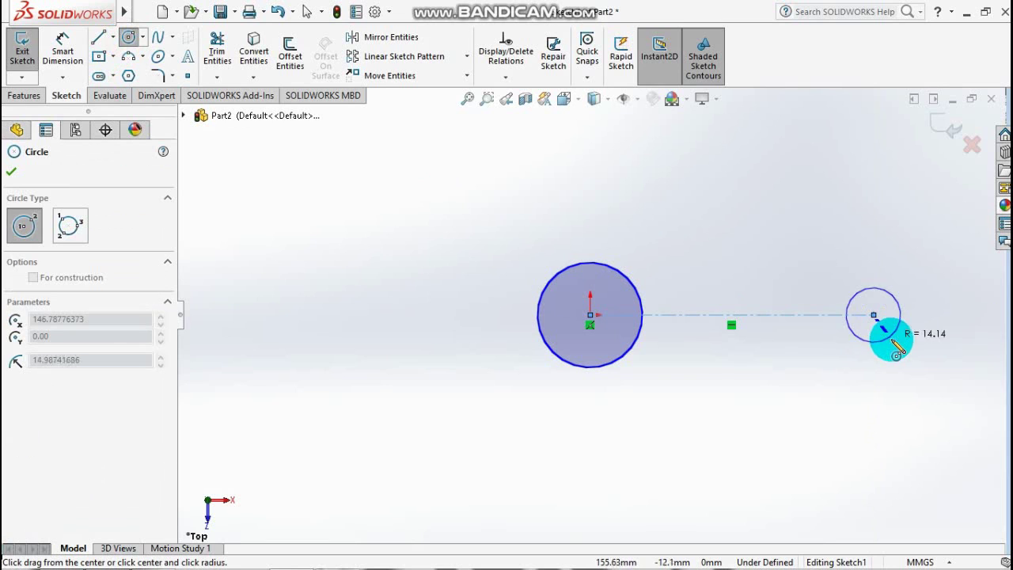
click(894, 336)
click(63, 49)
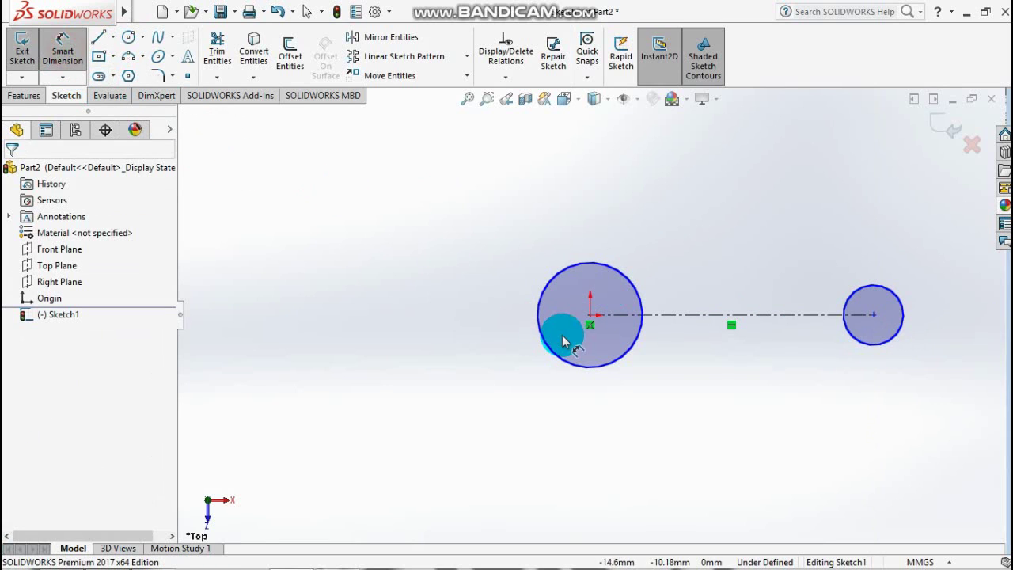
Dimension the distance between the two circle centres as 110 mm.
click(591, 316)
click(873, 315)
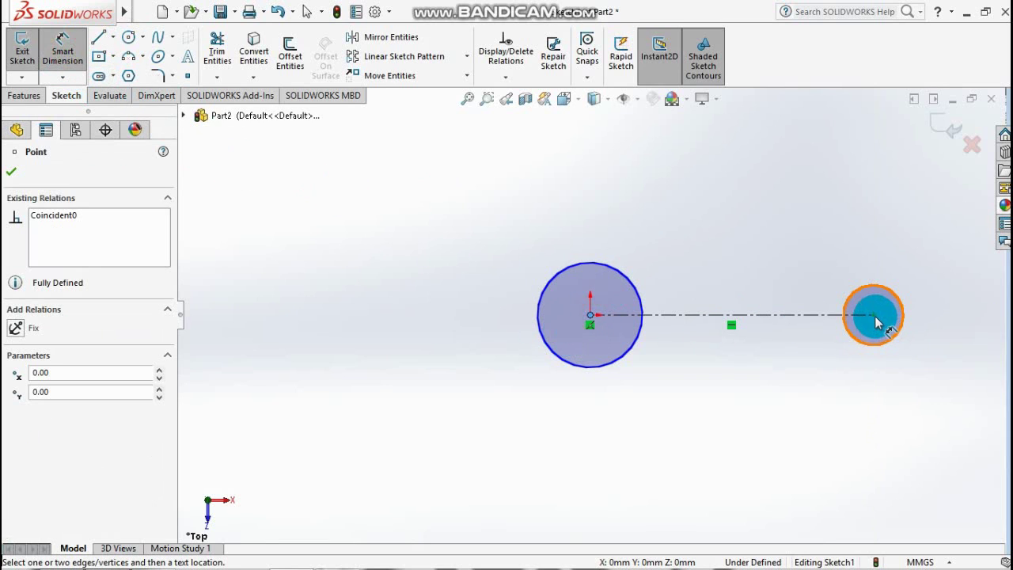
click(728, 207)
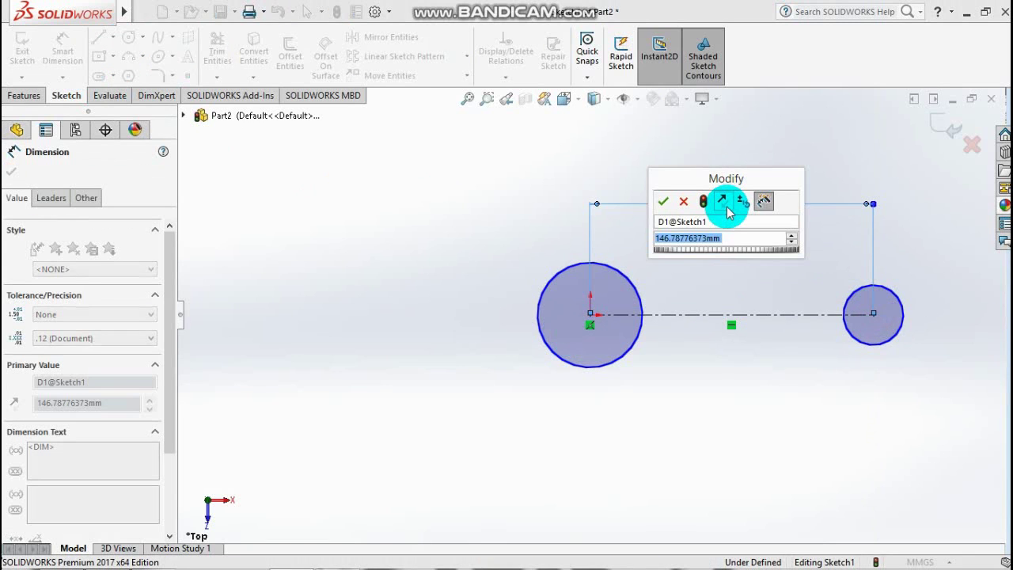
text(110)
key(Return)
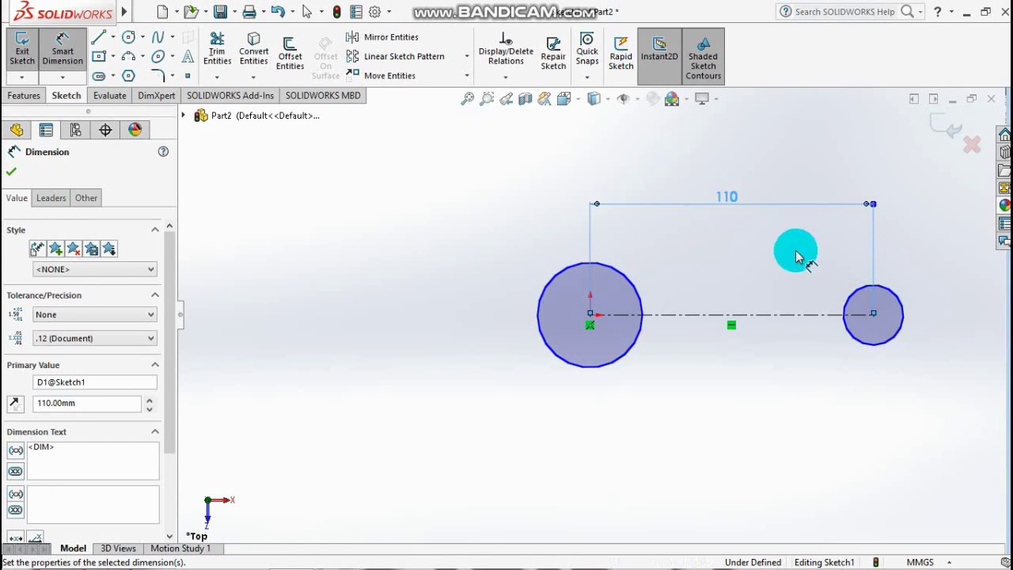
scroll(856, 307, down, 2)
scroll(831, 300, up, 1)
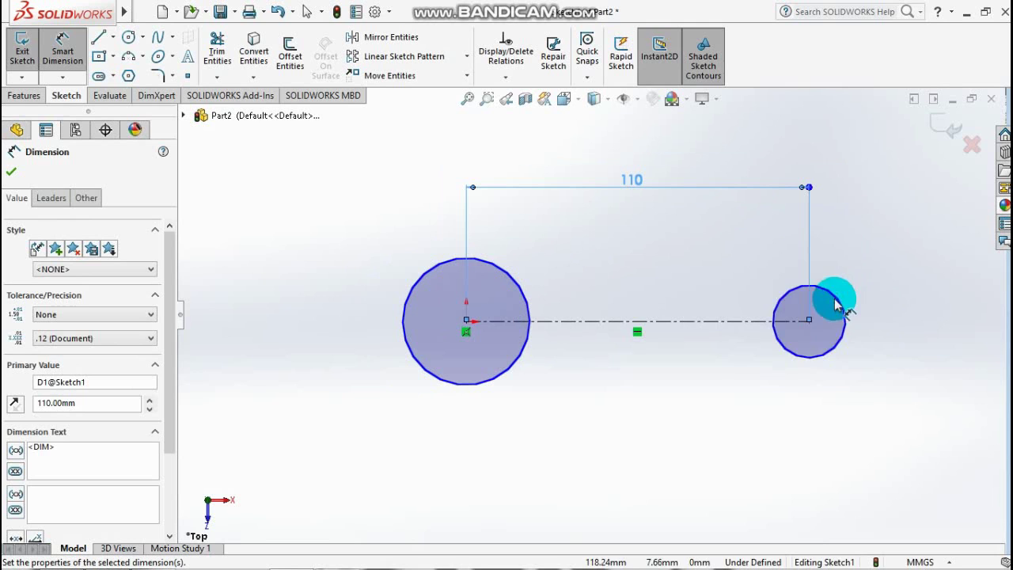
Dimension the right circle to Ø29 and the left circle to Ø32.
click(783, 349)
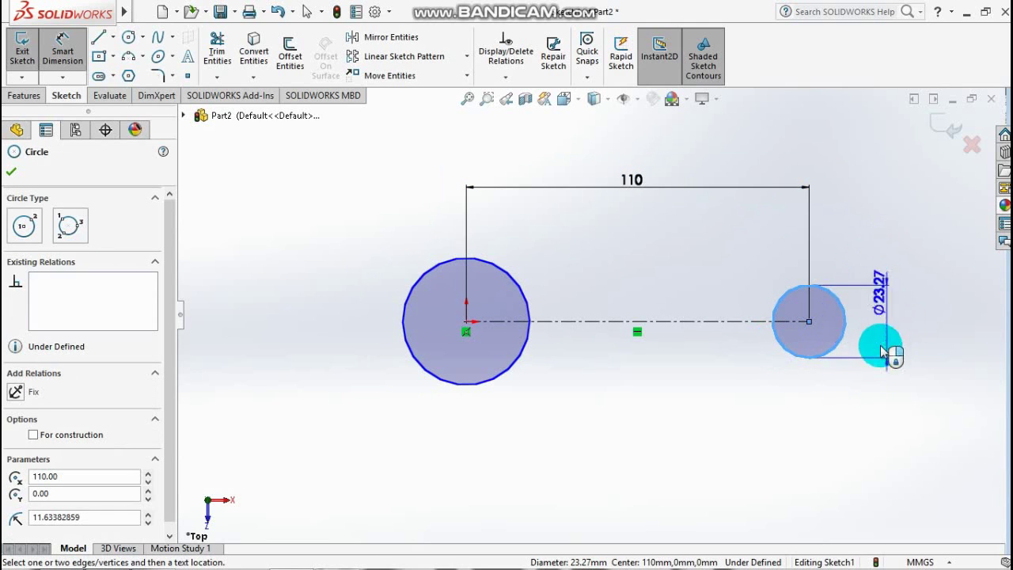
click(829, 426)
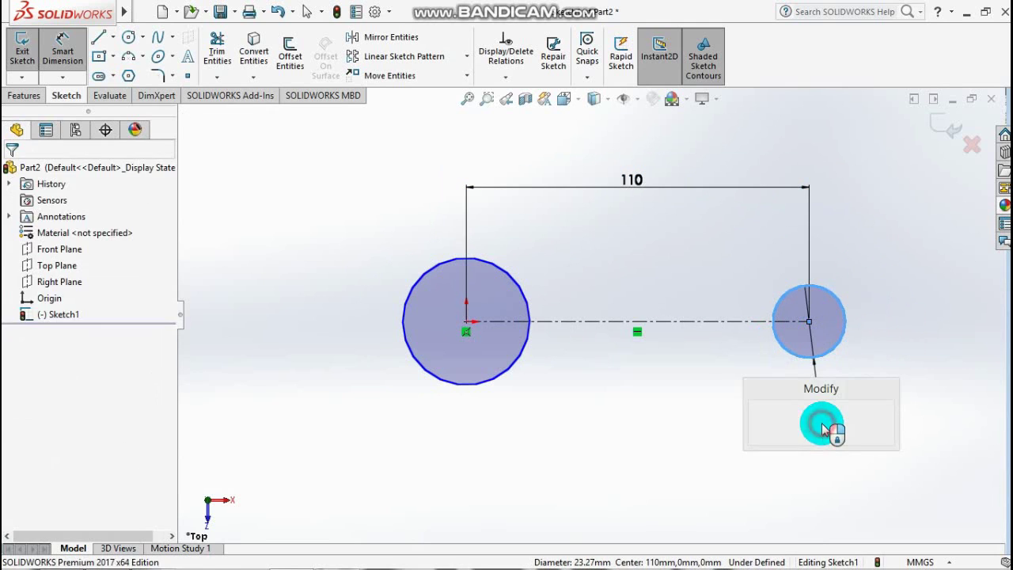
text(29)
key(Return)
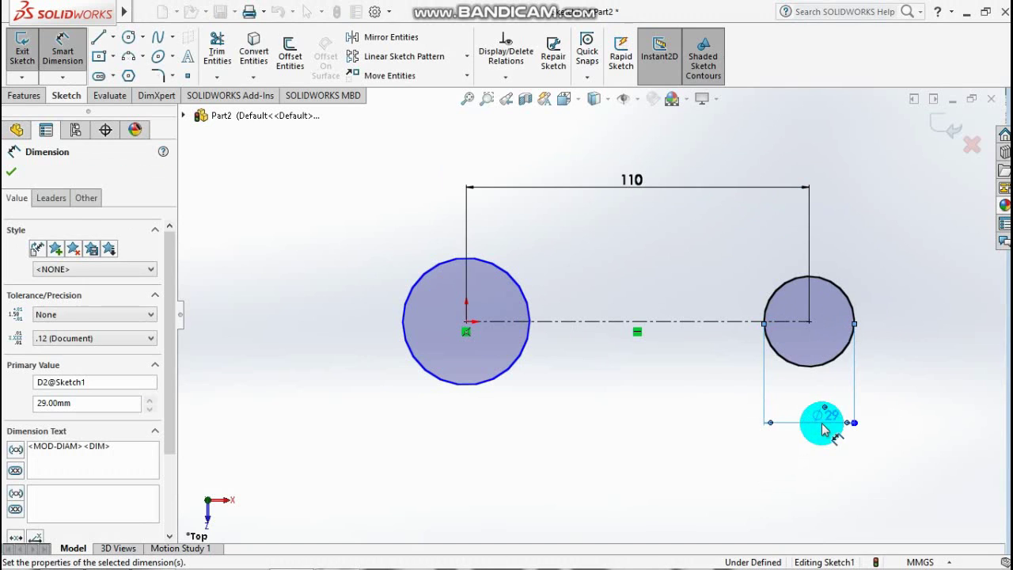
click(458, 384)
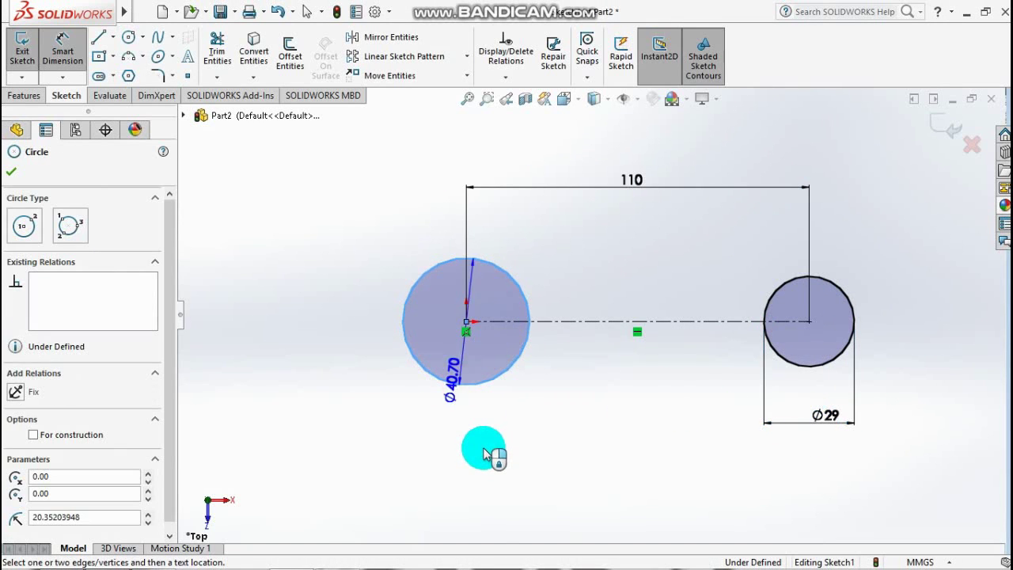
click(483, 451)
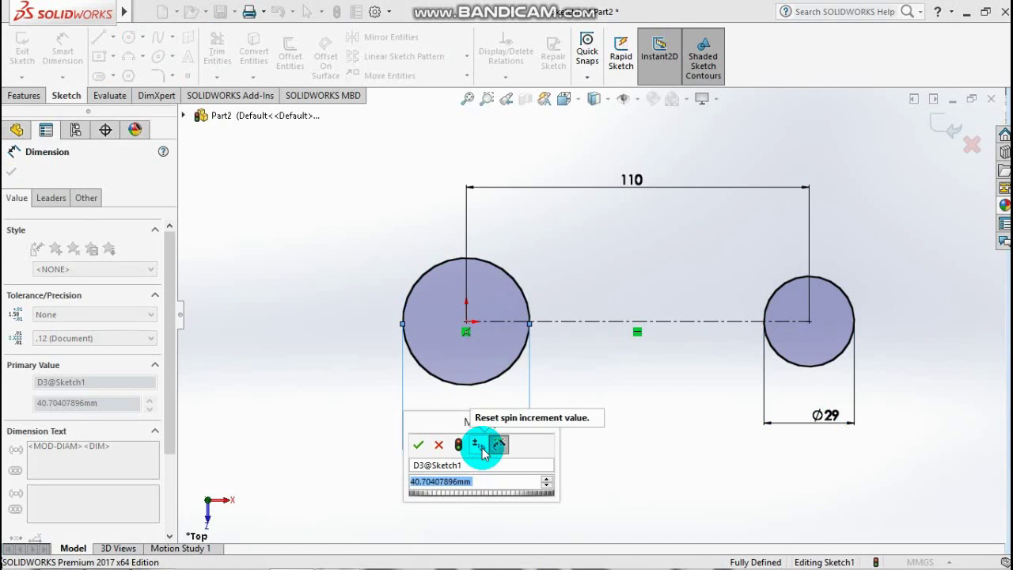
text(32)
key(Return)
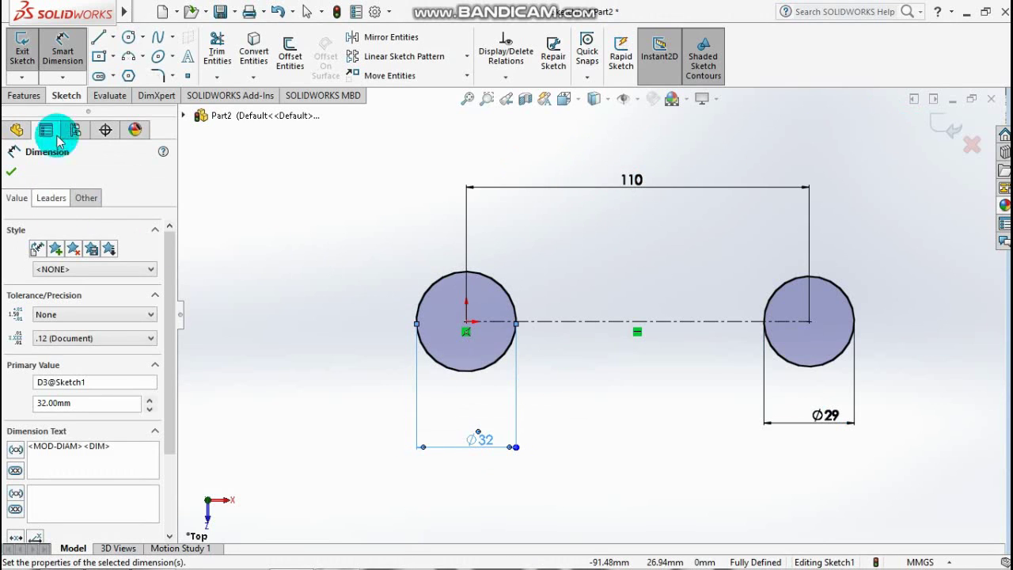
Draw two parallel angled lines running from the left circle's edge inward toward its centre.
click(10, 170)
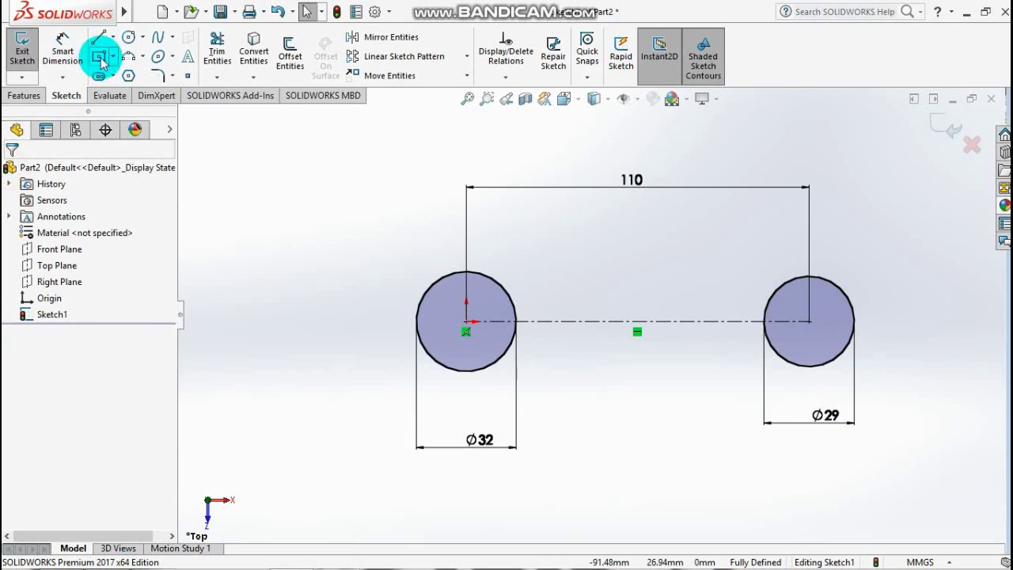
click(99, 42)
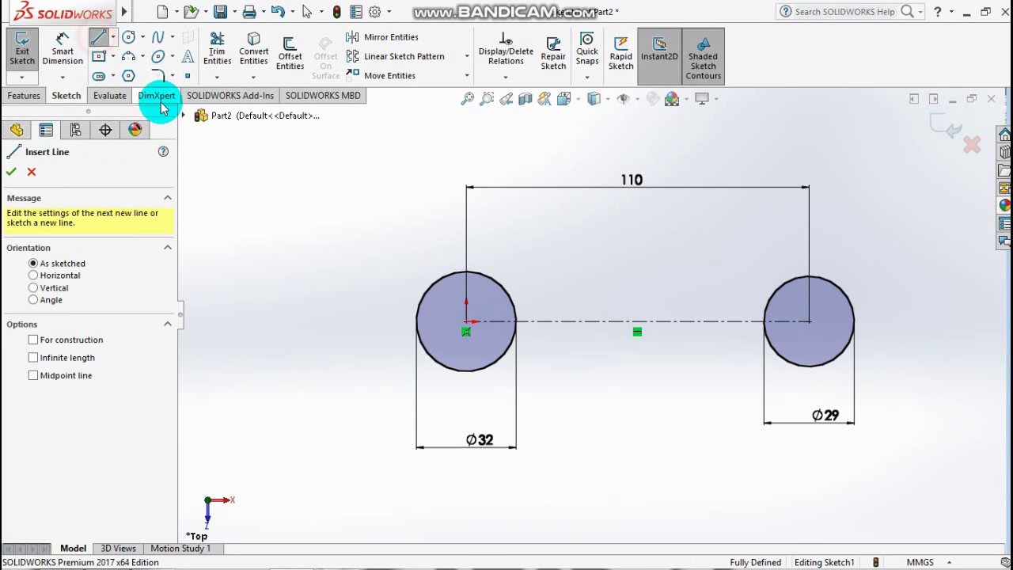
scroll(316, 288, down, 3)
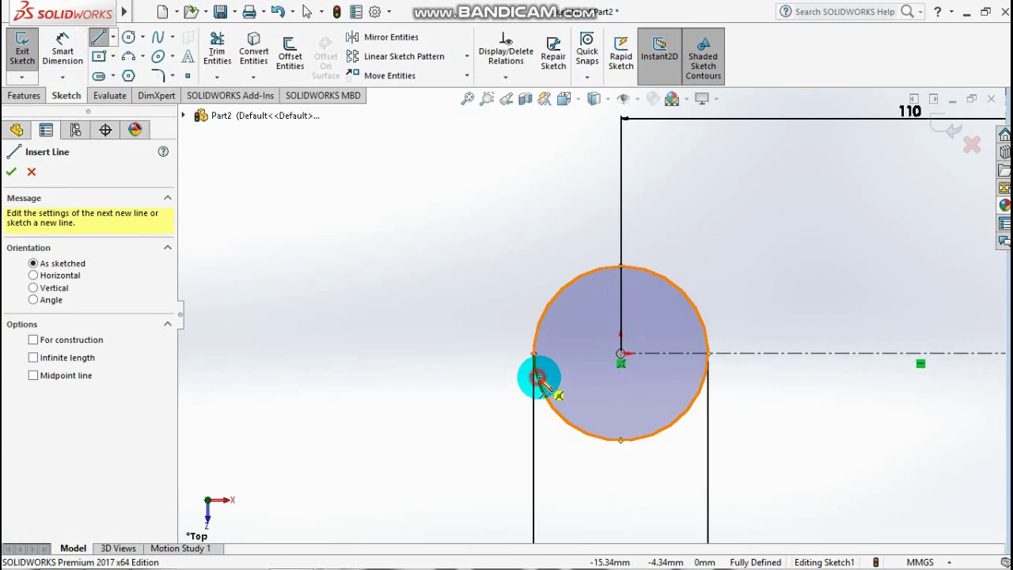
click(536, 377)
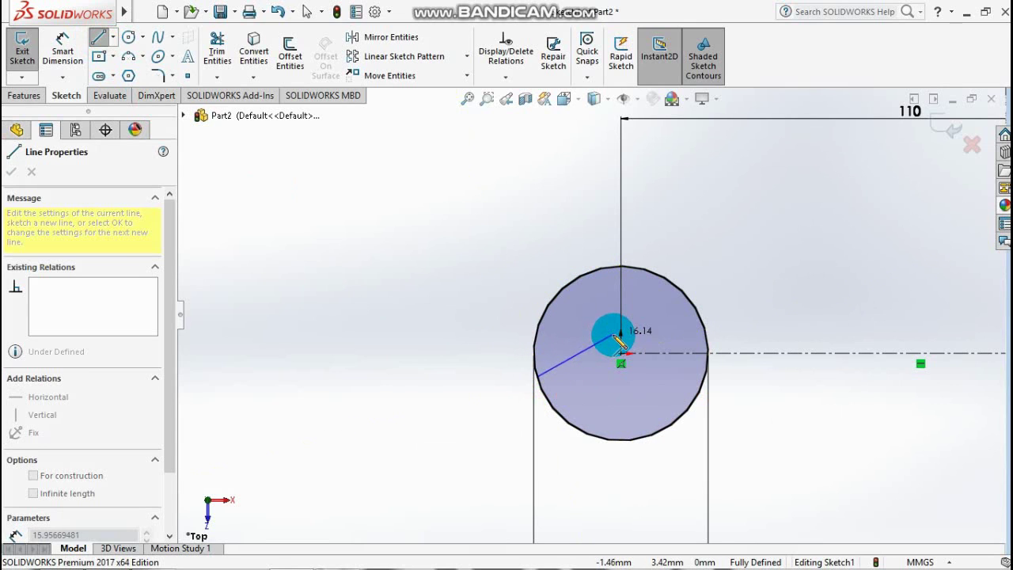
click(613, 327)
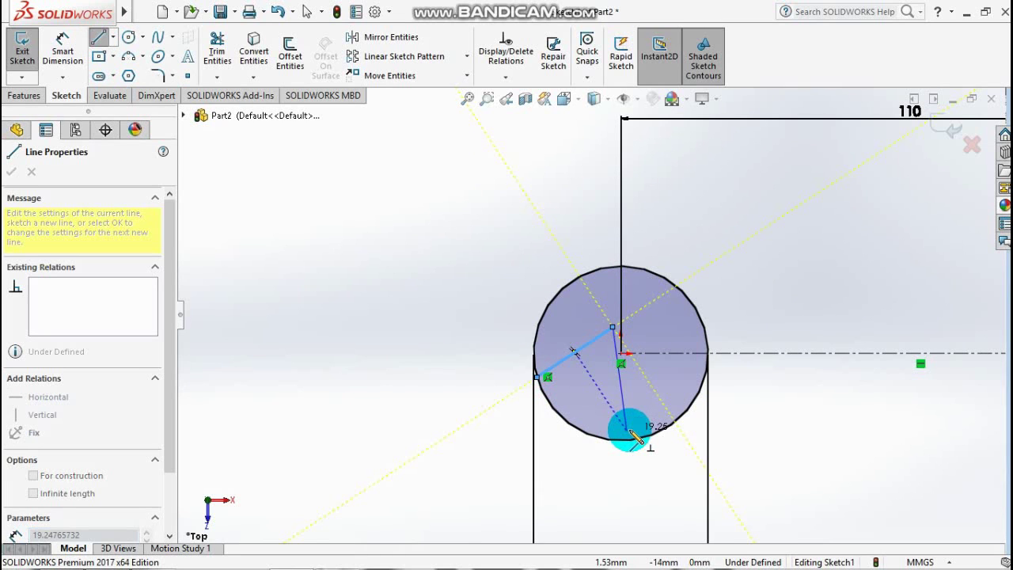
key(Escape)
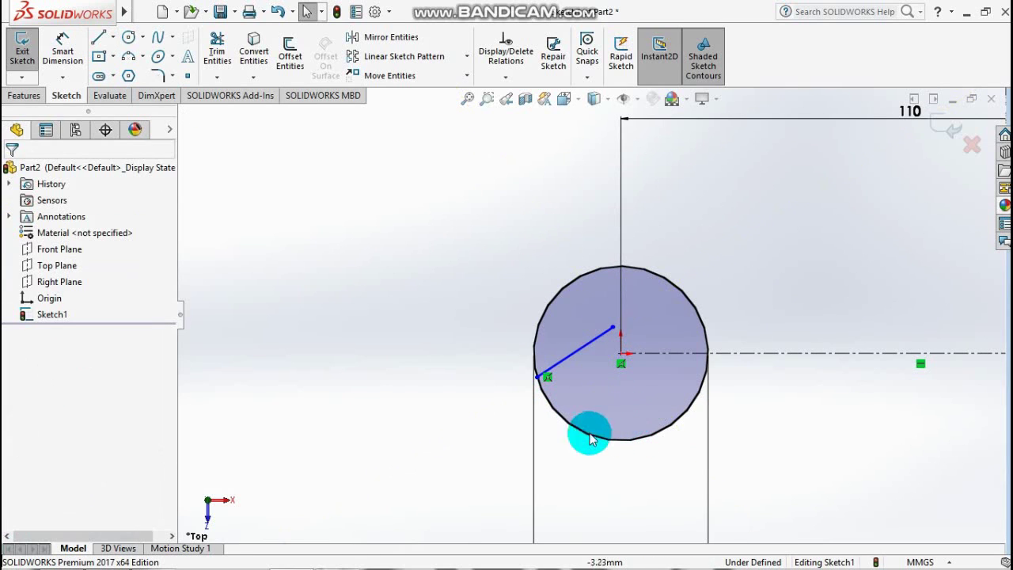
key(l)
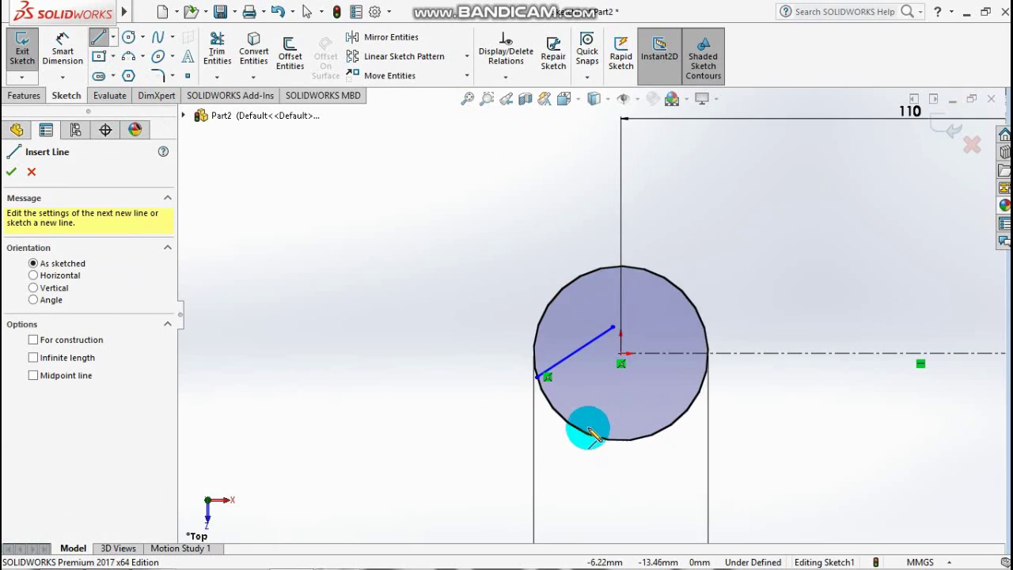
click(599, 440)
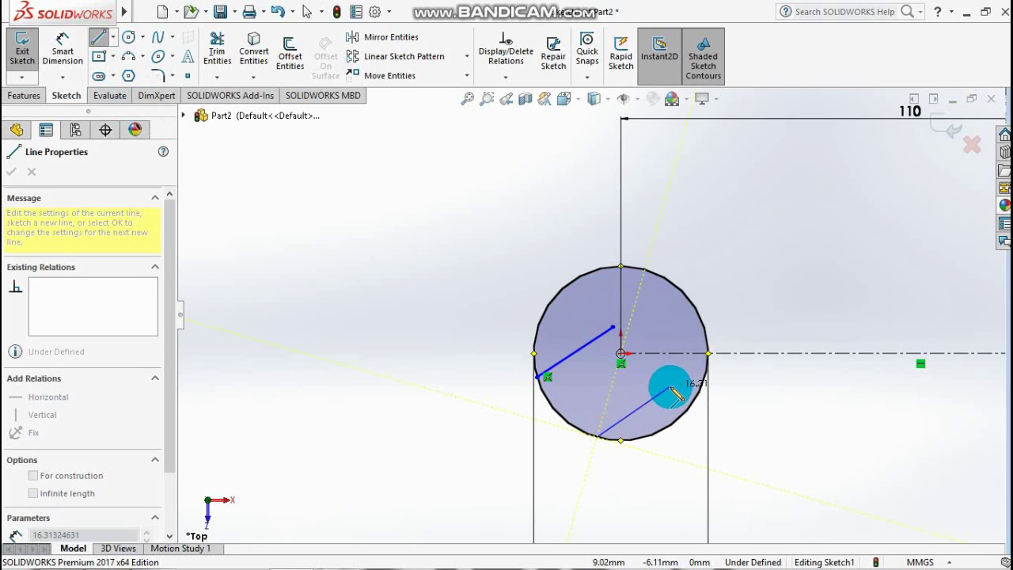
click(669, 387)
click(100, 37)
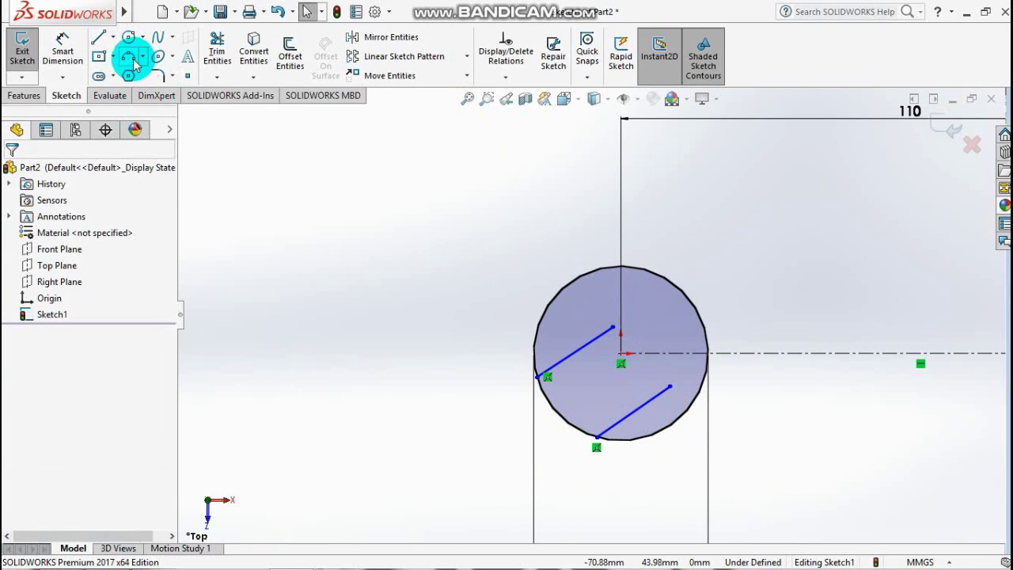
Close the jaw's inner end with a three-point arc joining the two angled lines.
click(132, 61)
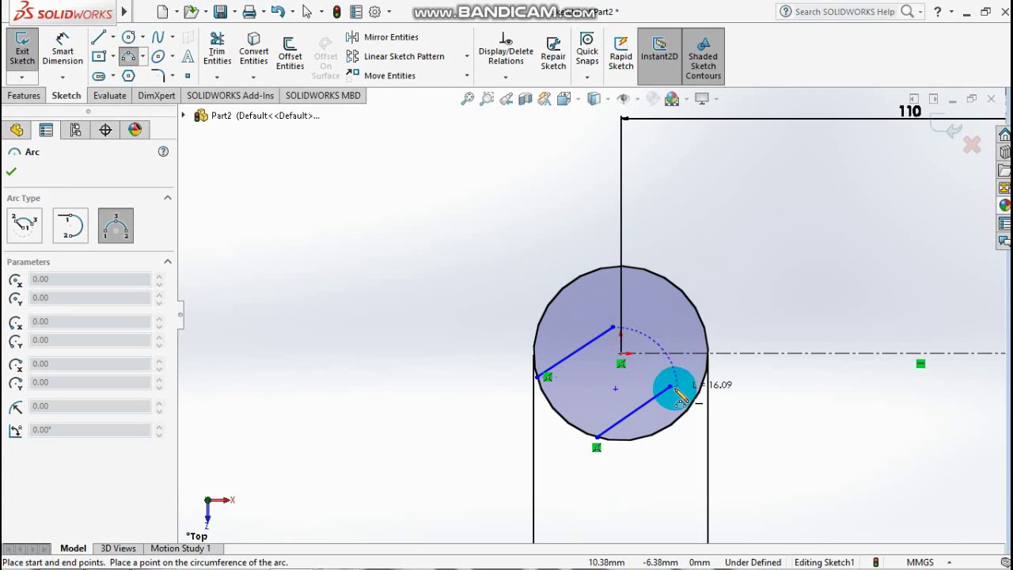
click(650, 352)
key(Escape)
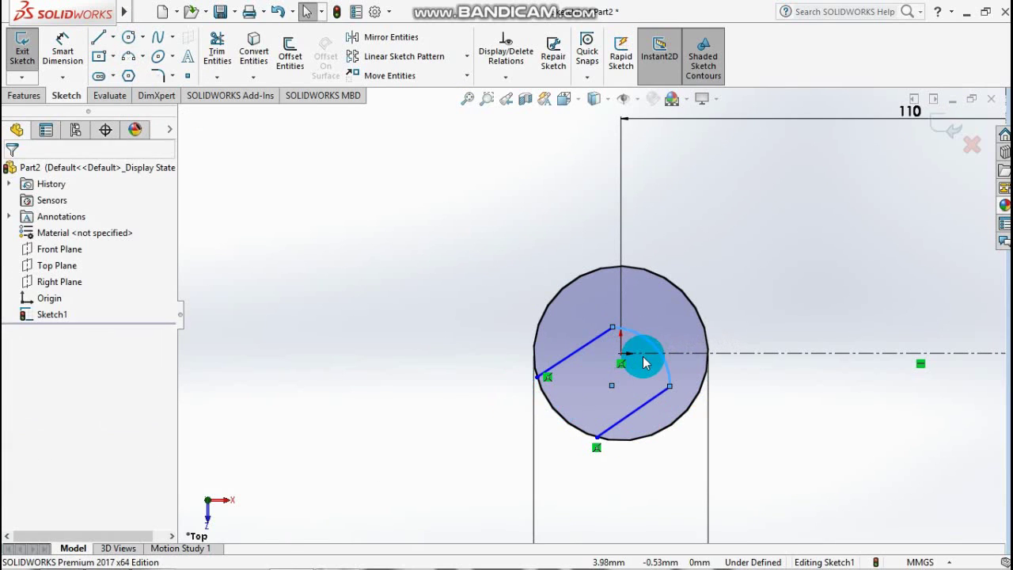
click(580, 350)
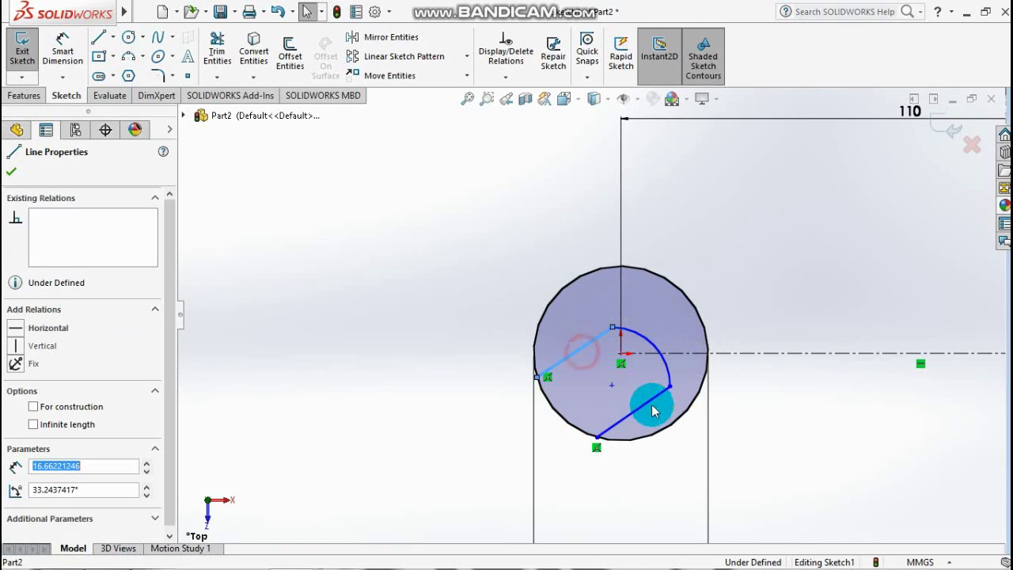
key(Escape)
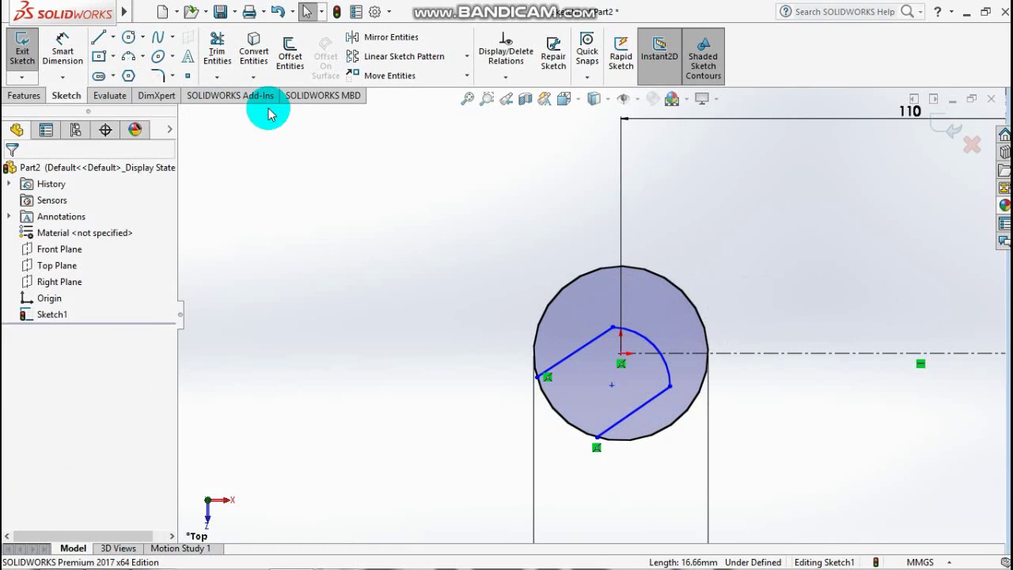
click(112, 39)
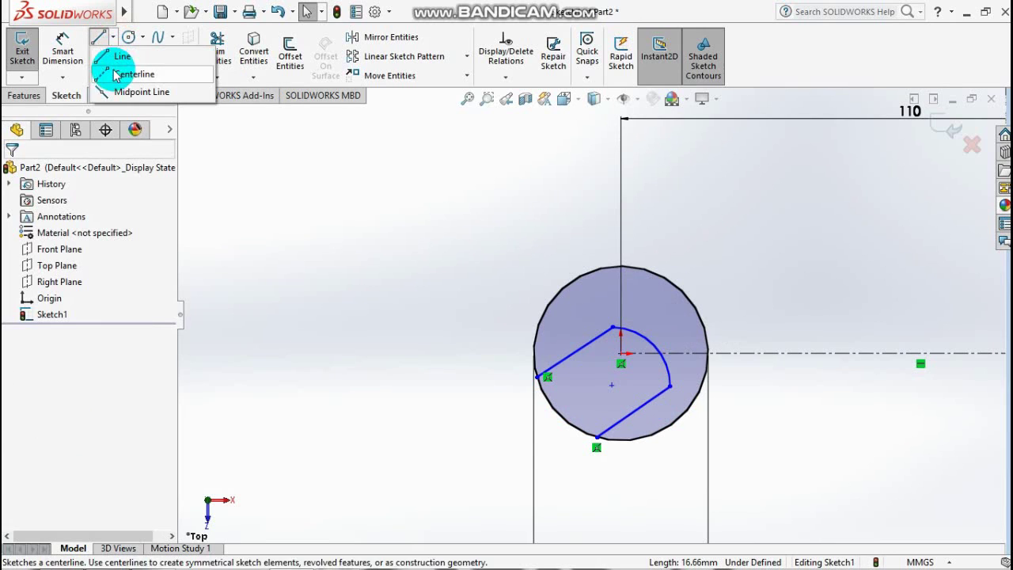
Draw a construction centerline between the arc's two endpoints.
click(131, 71)
click(613, 329)
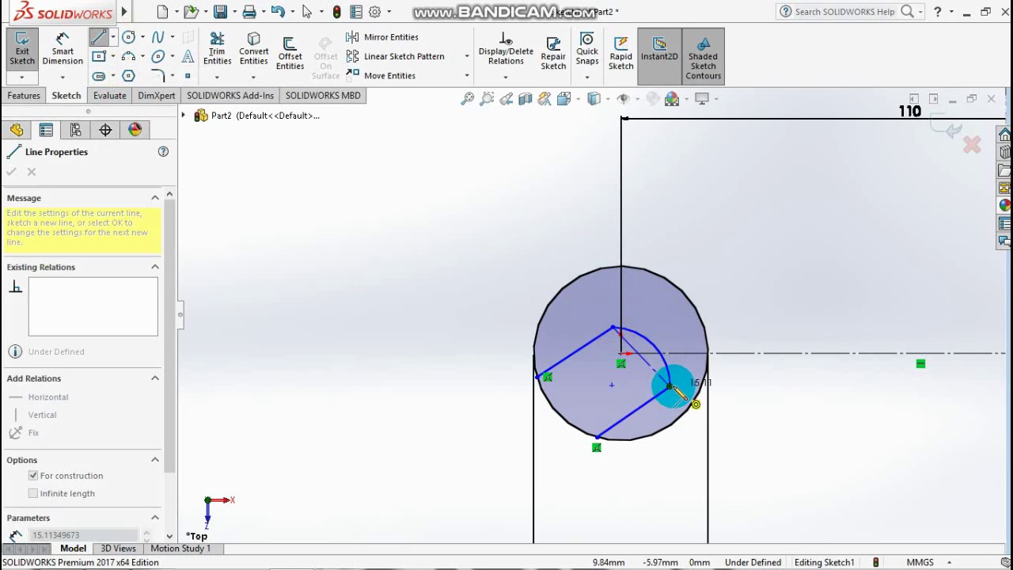
click(671, 386)
key(Escape)
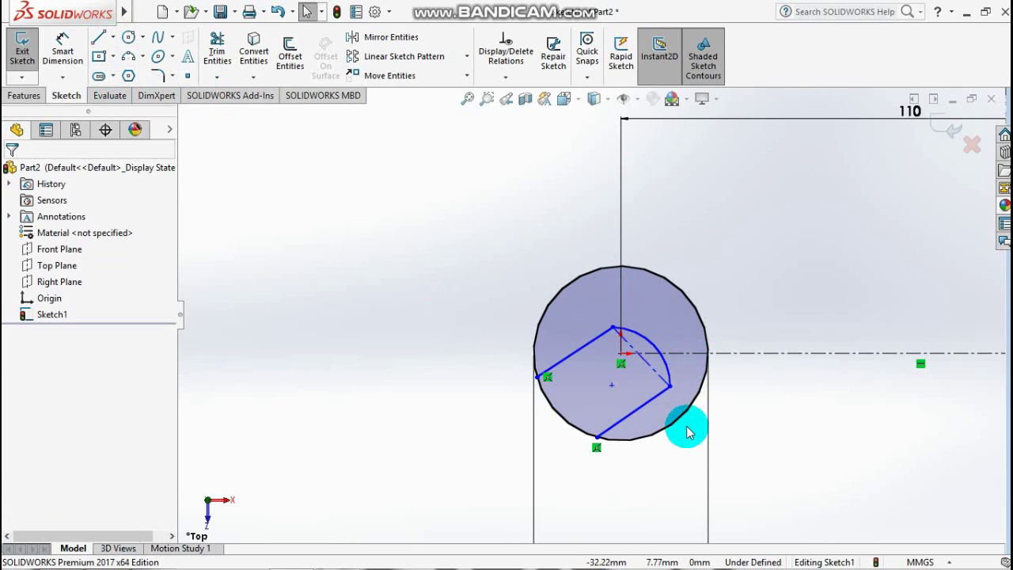
Make the jaw side lines equal and parallel, and the adjoining lines perpendicular.
click(585, 357)
ctrl+click(638, 405)
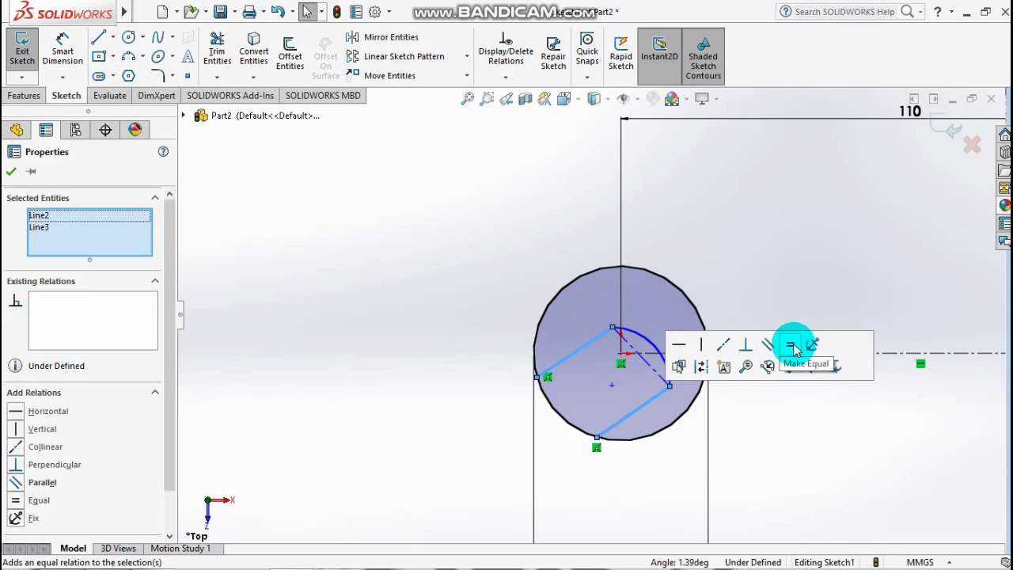
click(790, 344)
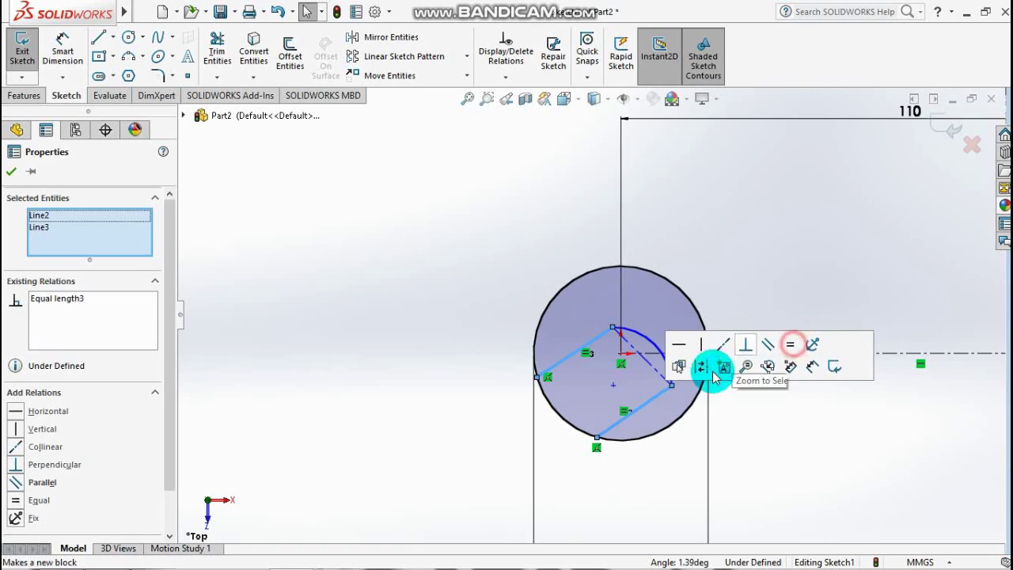
click(767, 344)
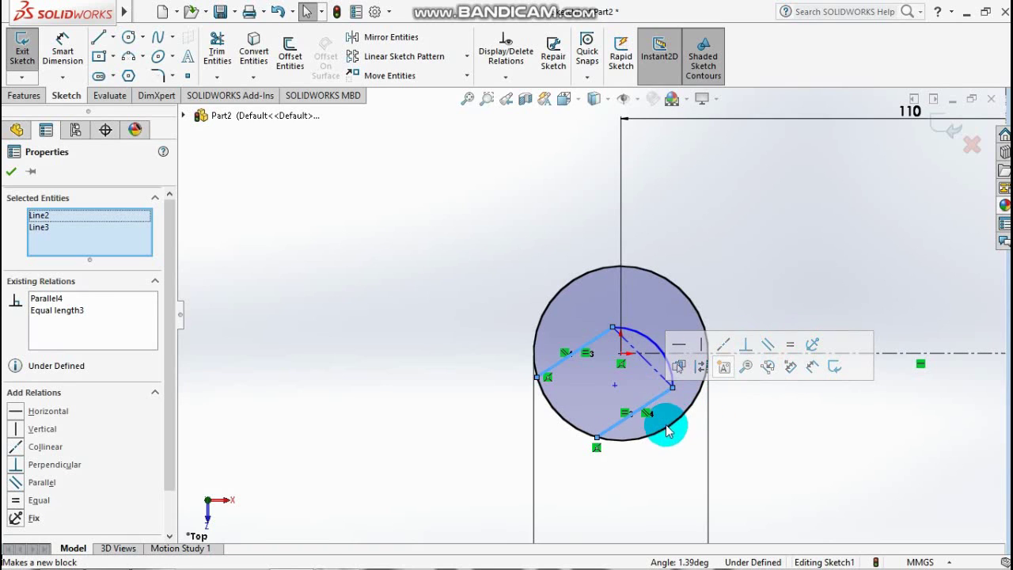
click(631, 338)
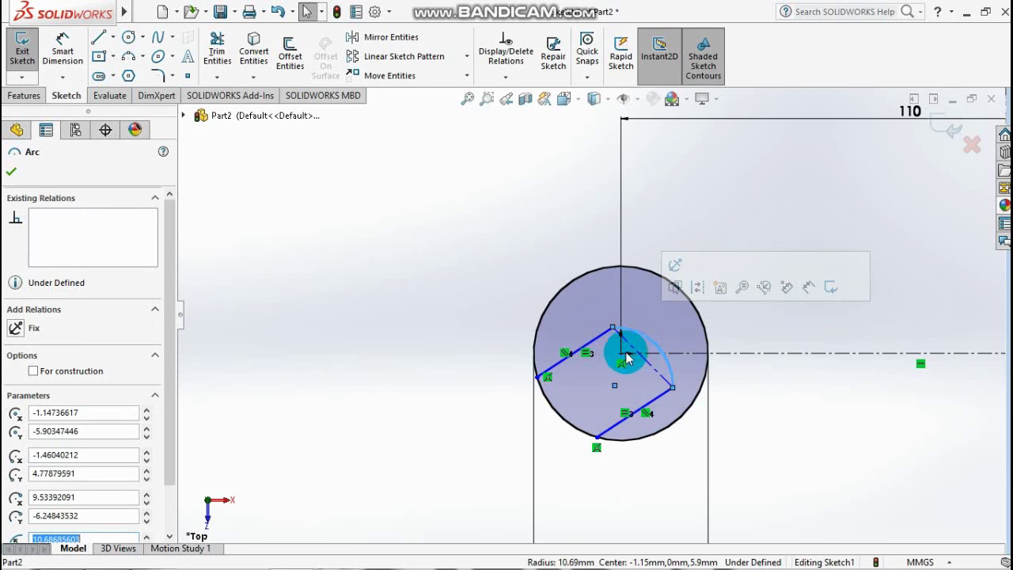
key(Escape)
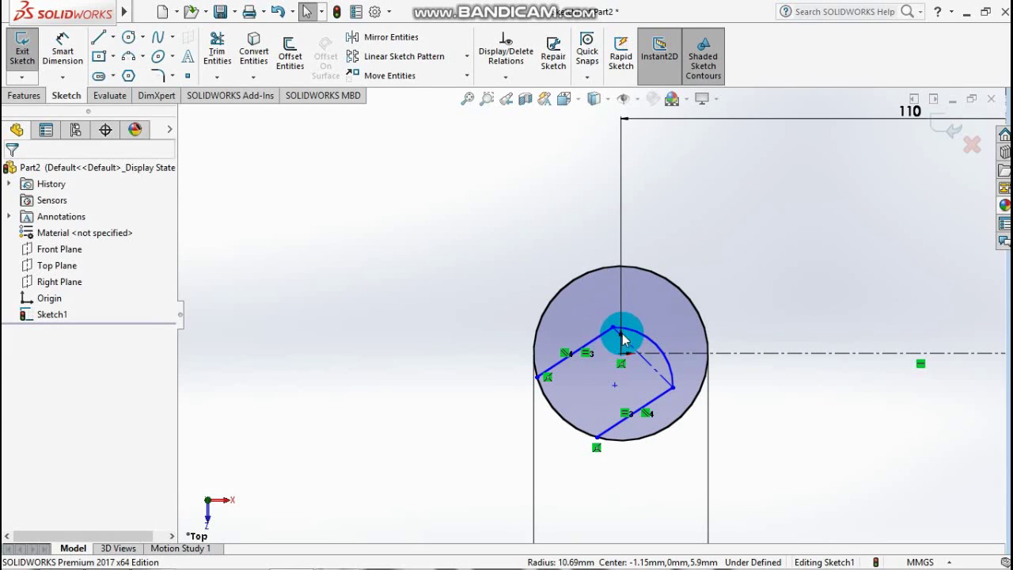
click(606, 333)
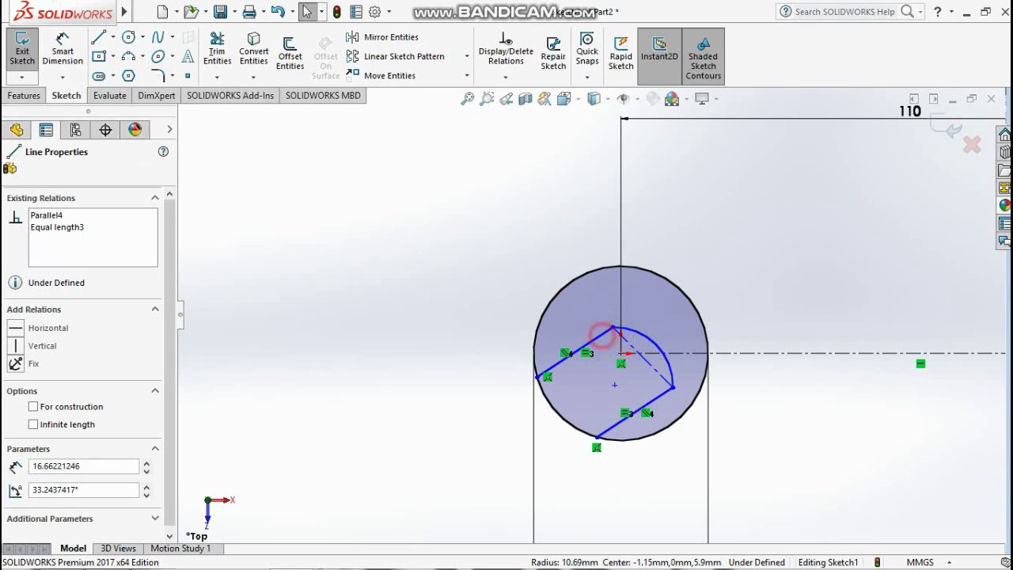
ctrl+click(632, 352)
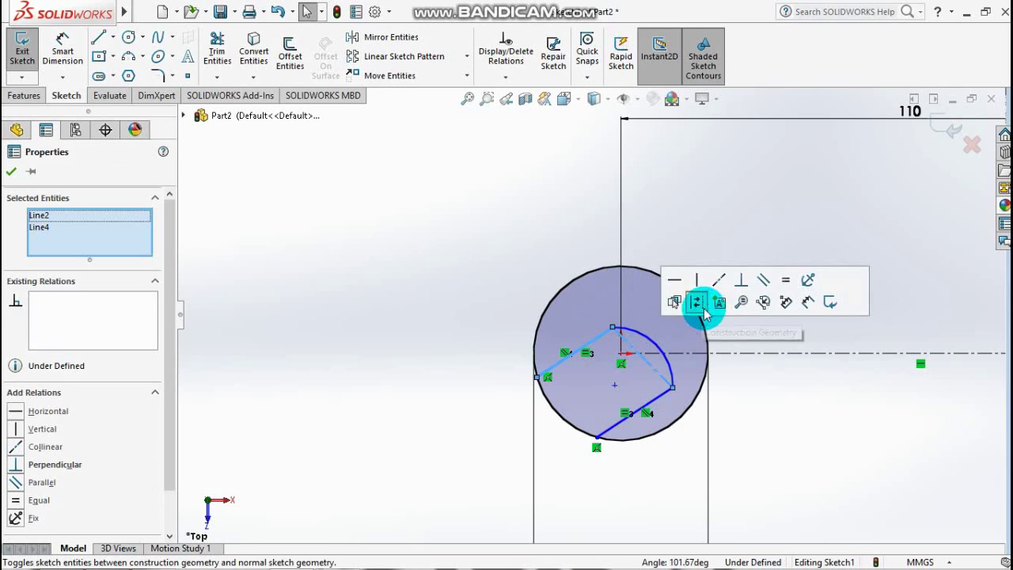
click(740, 279)
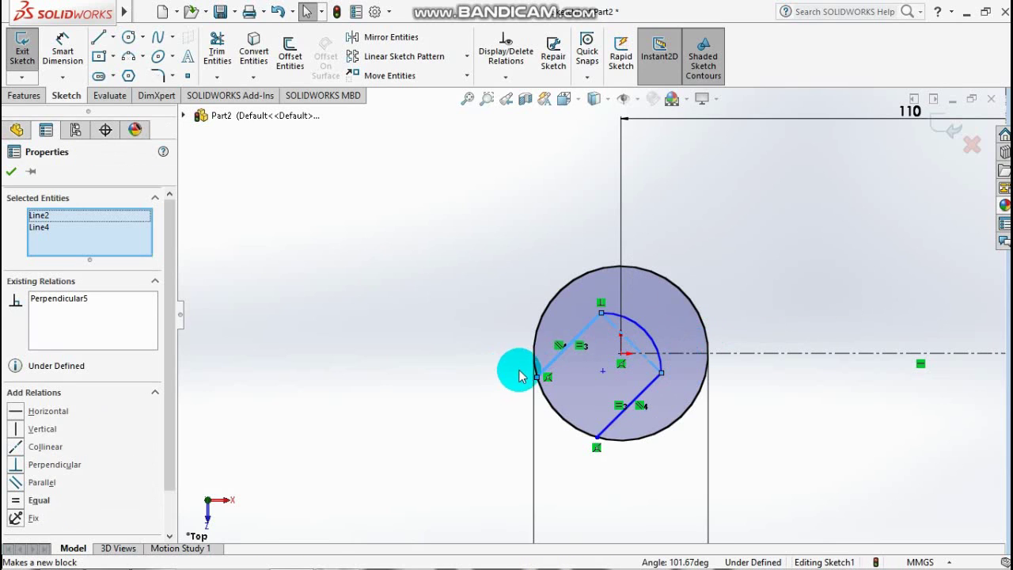
Start a radius dimension on the jaw arc, discarding an unwanted angle dimension.
click(68, 55)
click(603, 353)
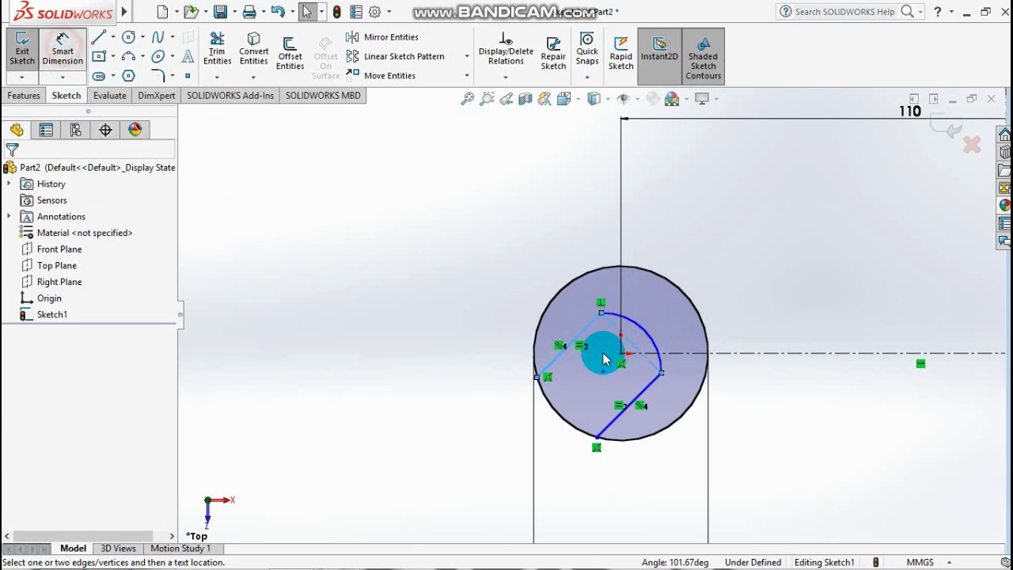
click(629, 336)
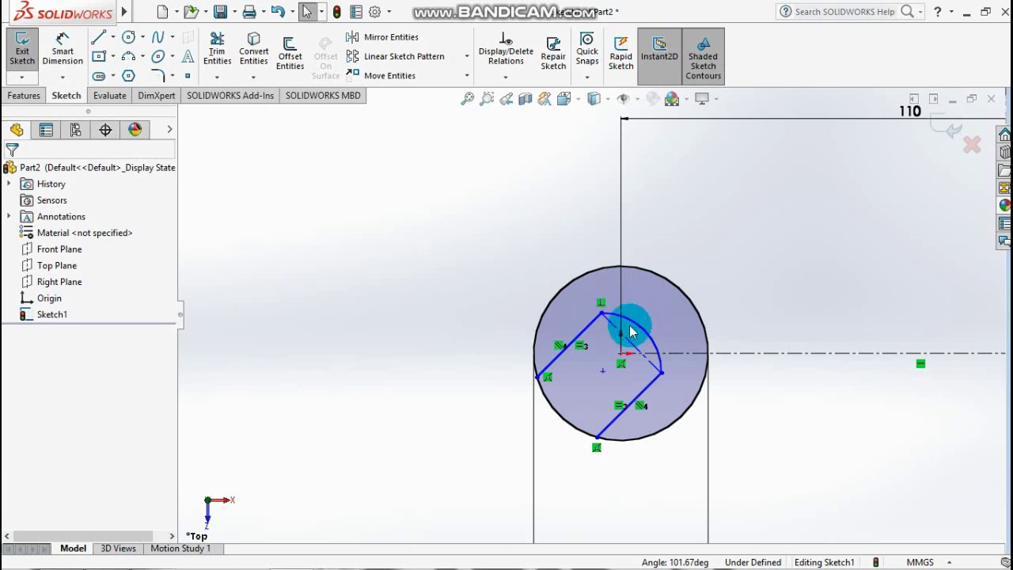
click(63, 48)
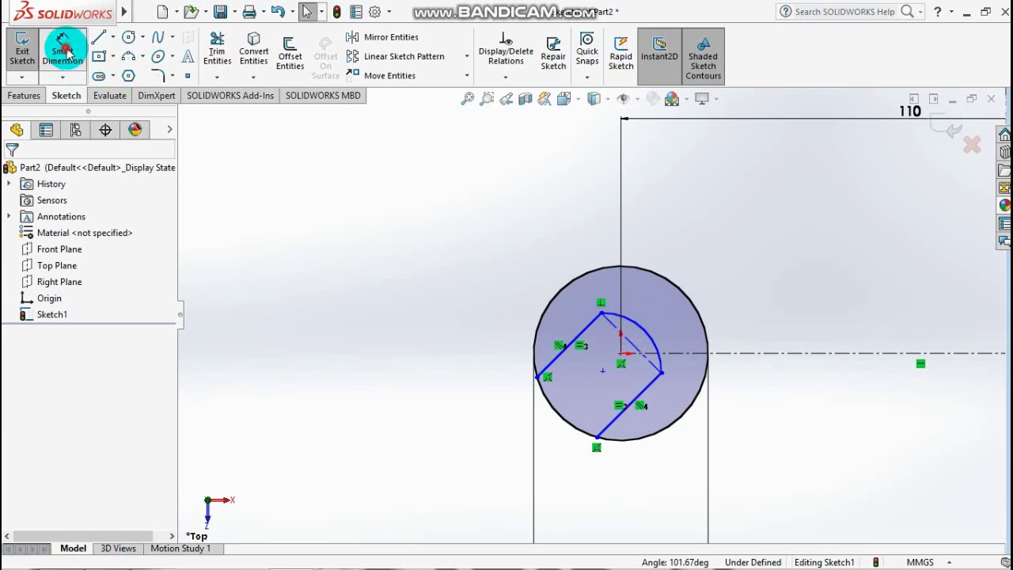
click(643, 331)
click(748, 277)
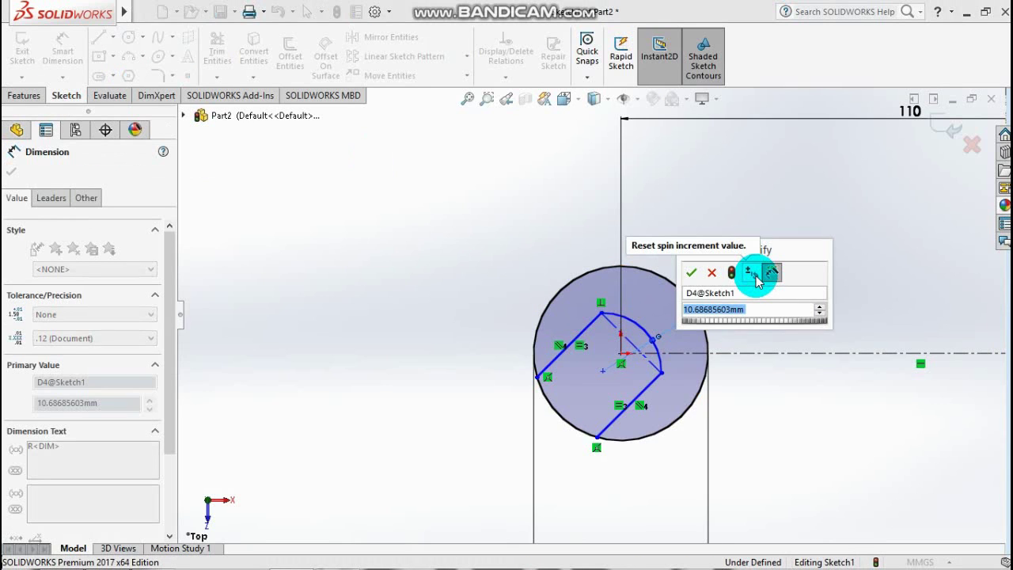
Set the arc radius to R13 and the lower-left side line to 17 mm.
text(13)
key(Return)
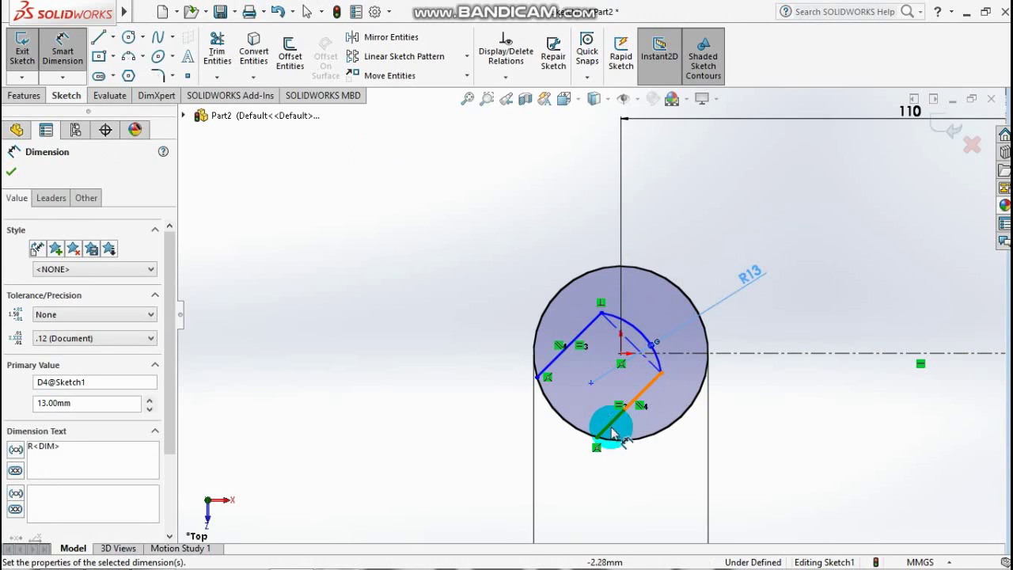
click(548, 367)
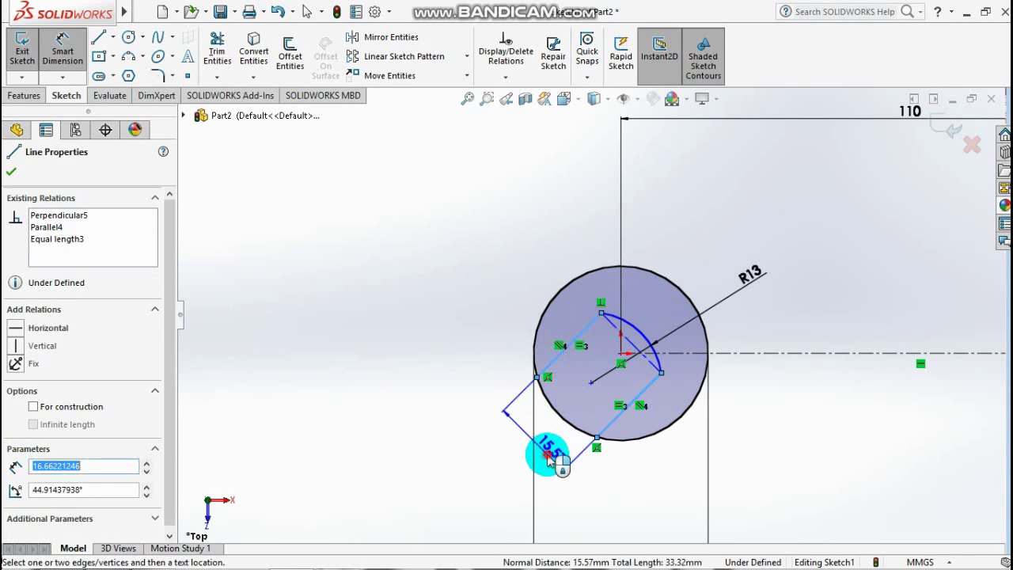
click(548, 453)
text(17)
key(Return)
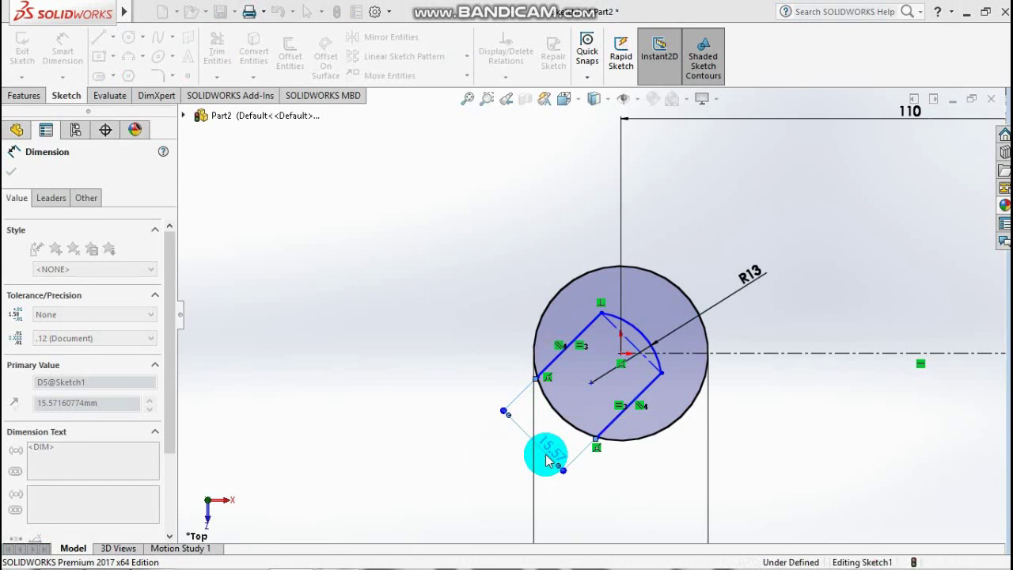
key(Escape)
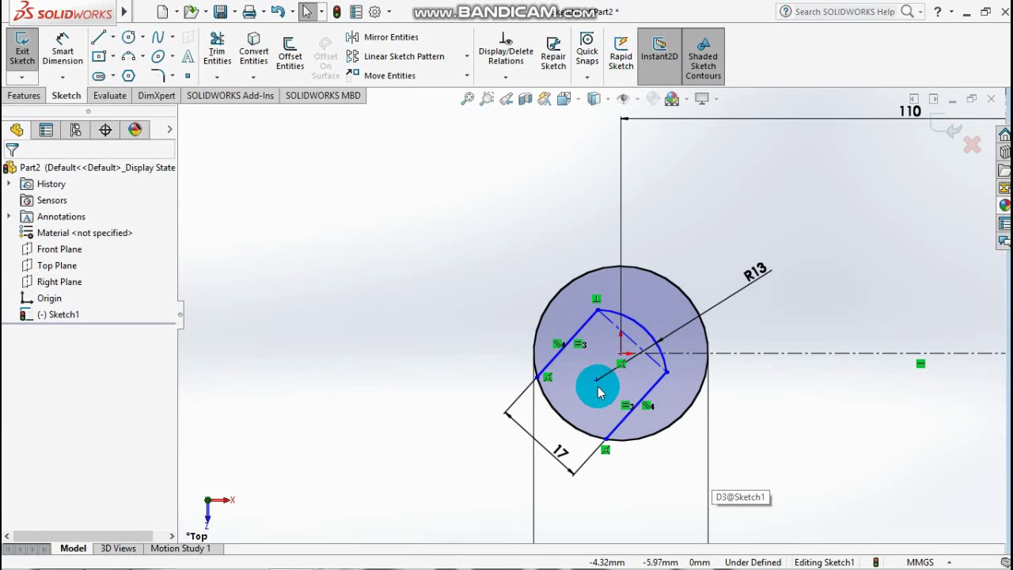
Add a 2 mm offset from the centerline and a 6 mm horizontal distance, then fit the view.
click(60, 46)
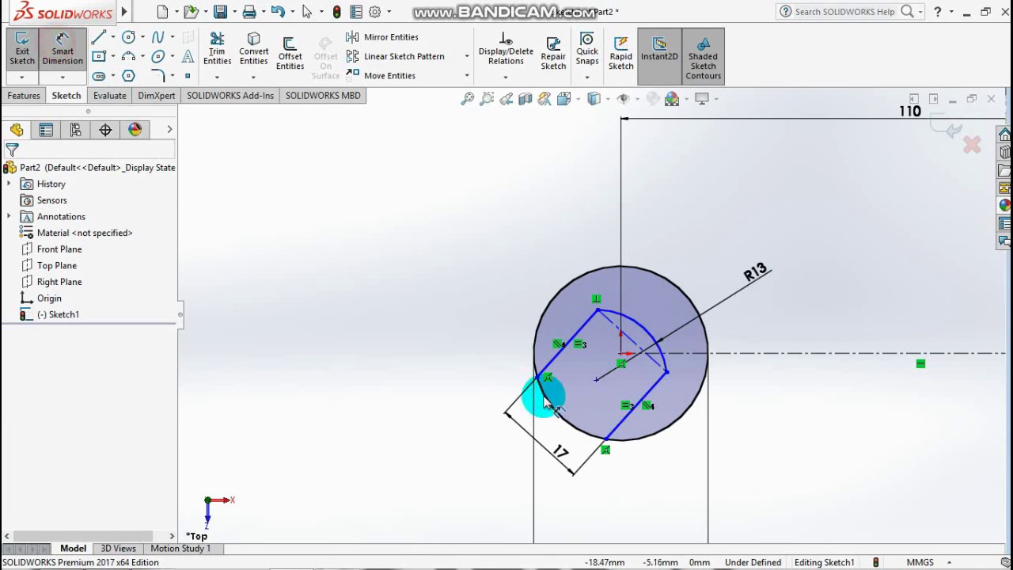
click(597, 385)
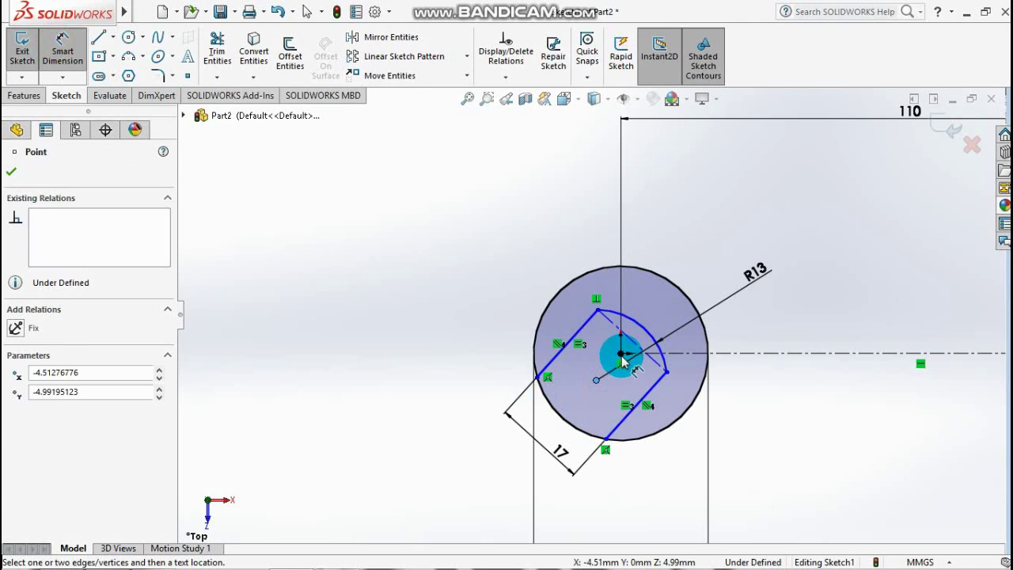
drag(622, 362, 485, 366)
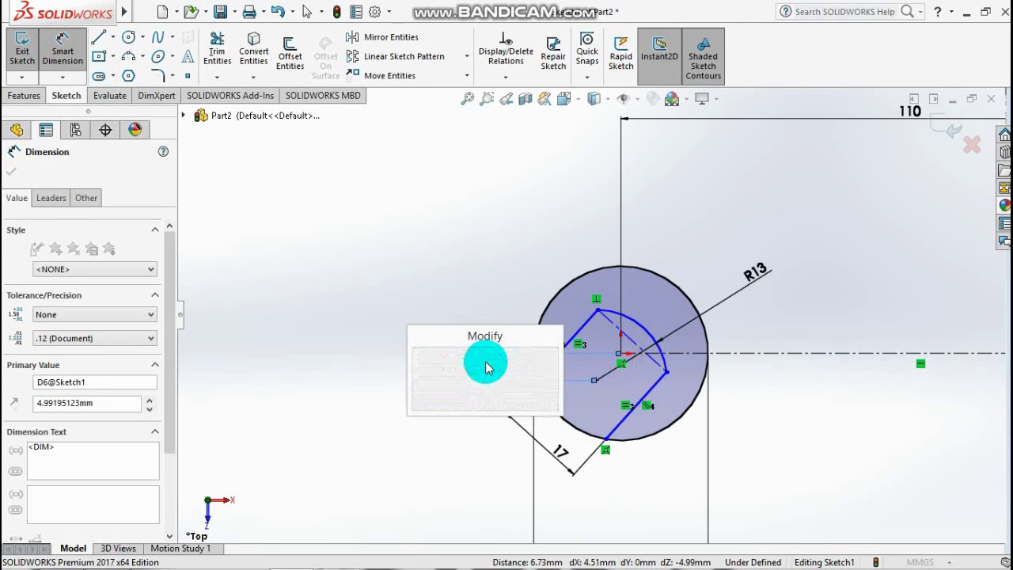
text(2)
key(Return)
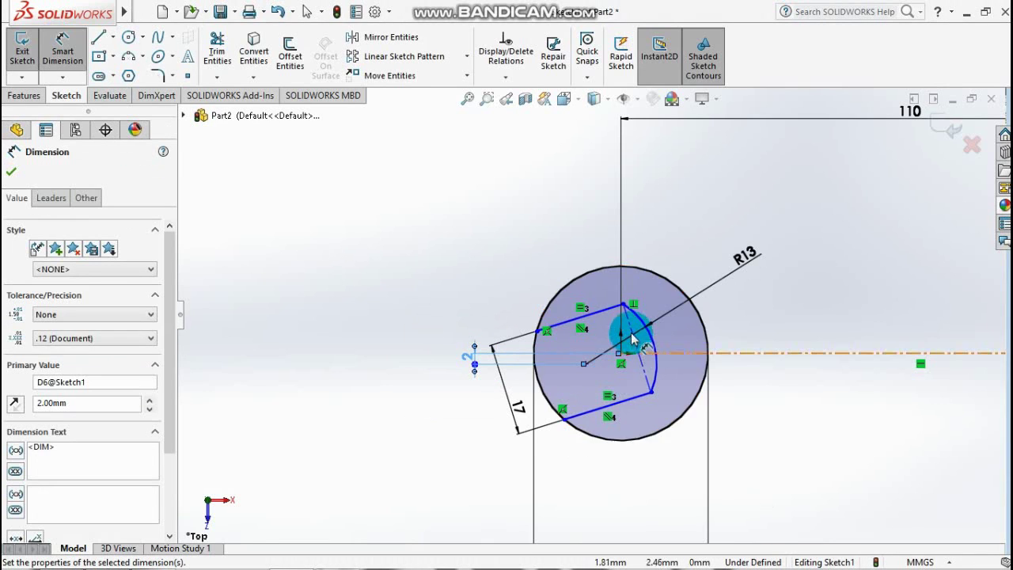
key(Escape)
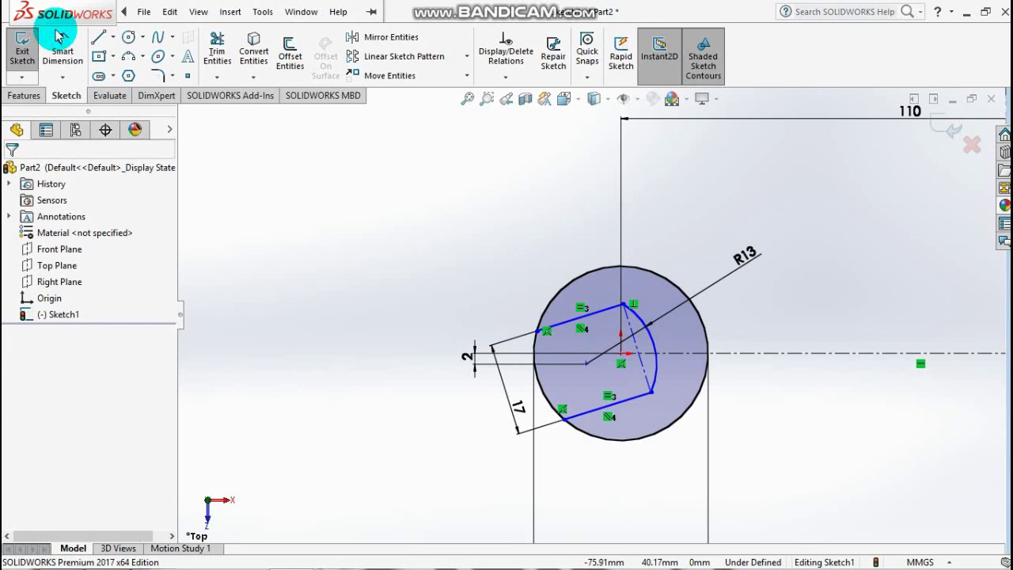
click(59, 36)
click(621, 360)
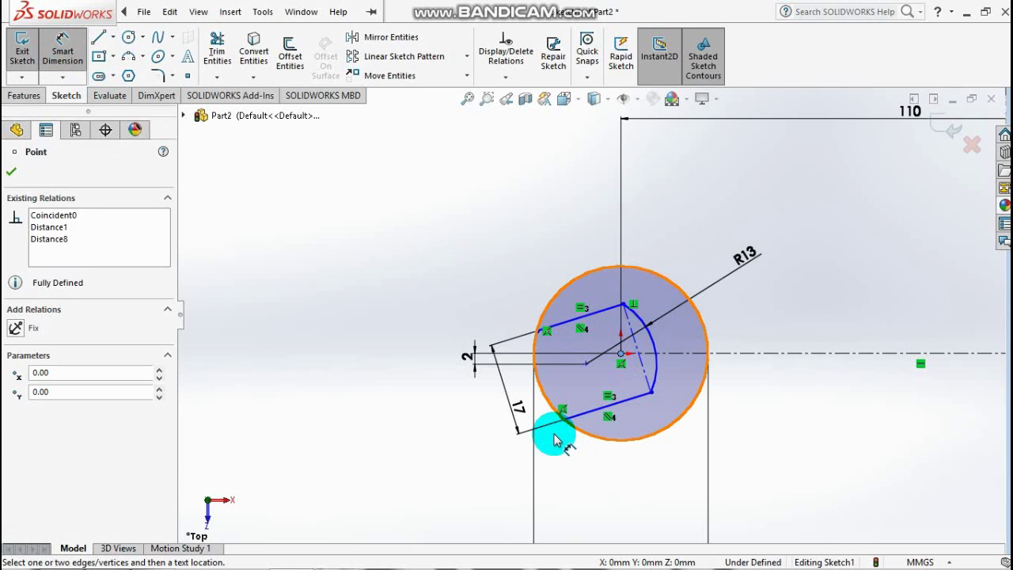
drag(584, 368, 605, 474)
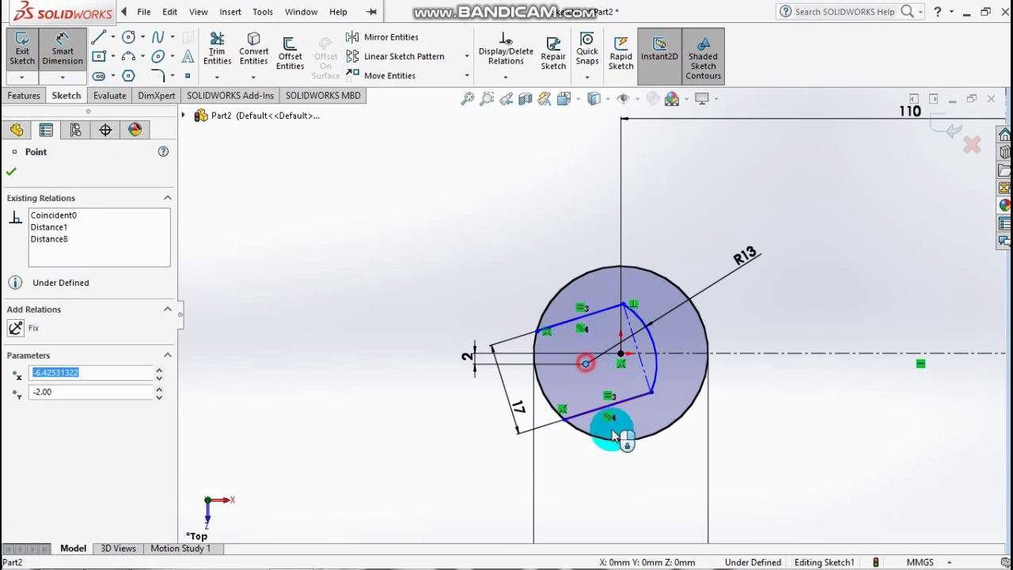
click(604, 474)
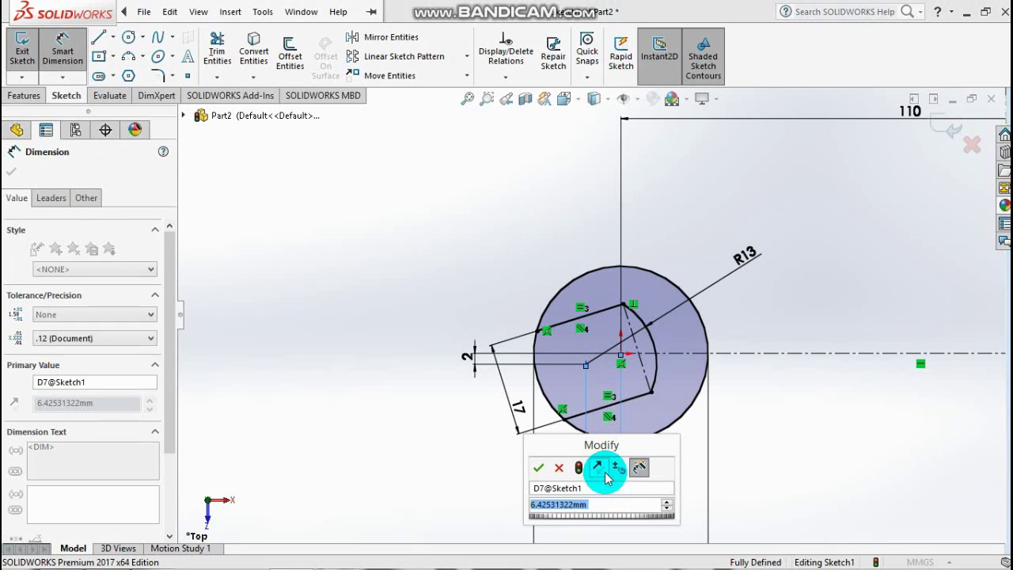
text(6)
key(Return)
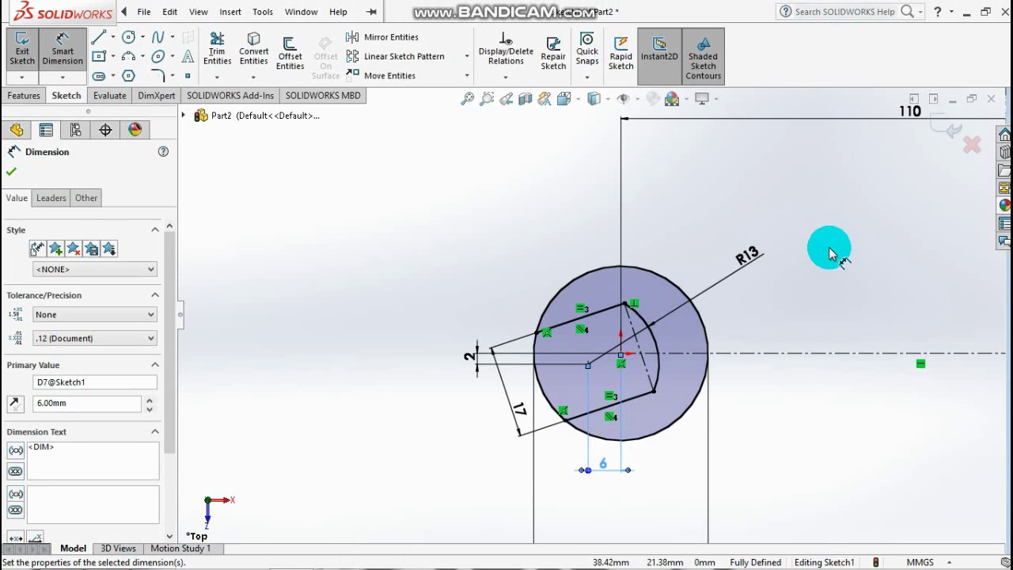
key(f)
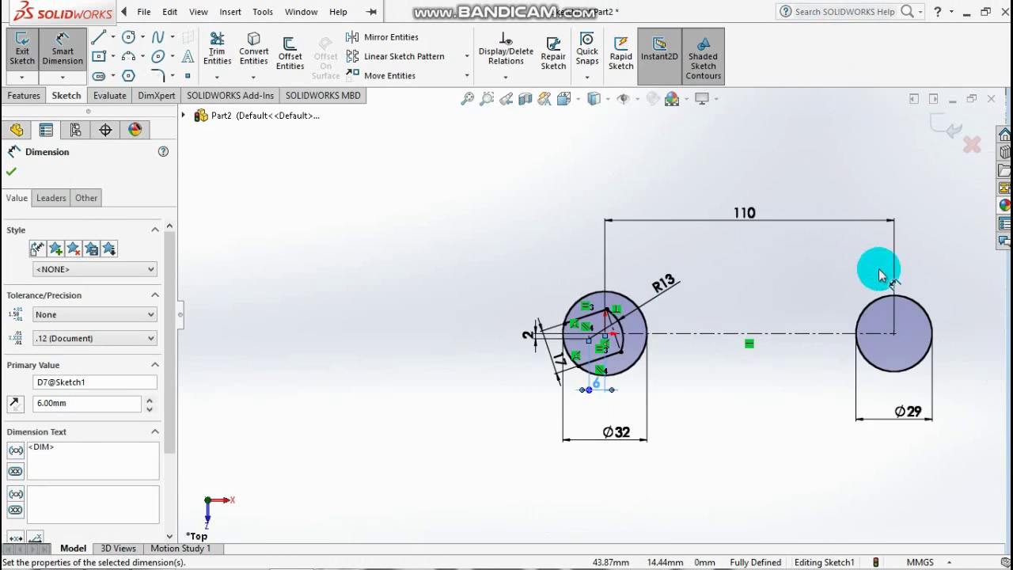
Offset the centerline 5.50 mm upward to create the upper handle line.
click(11, 171)
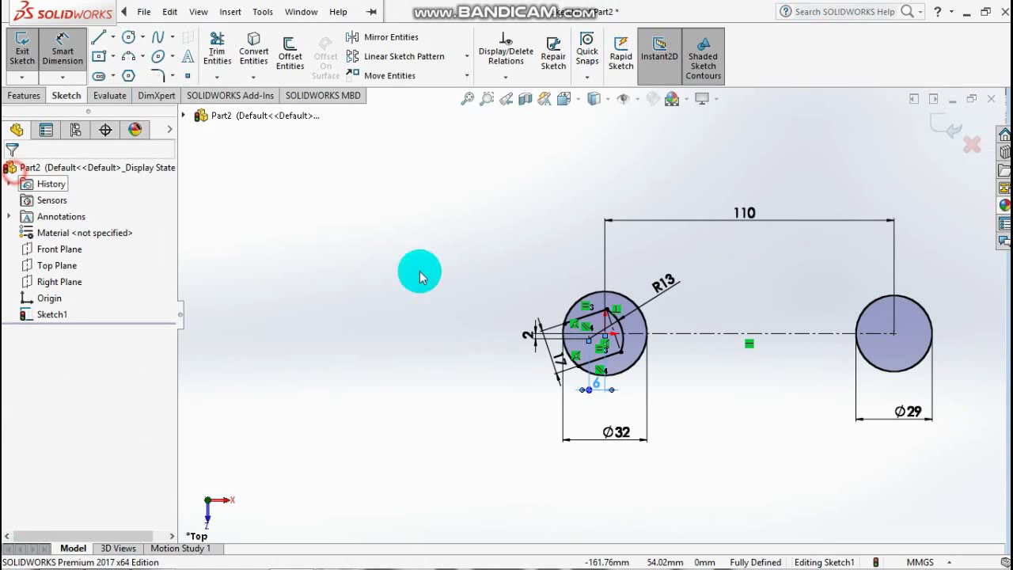
scroll(661, 320, down, 2)
scroll(877, 346, up, 2)
scroll(873, 338, down, 1)
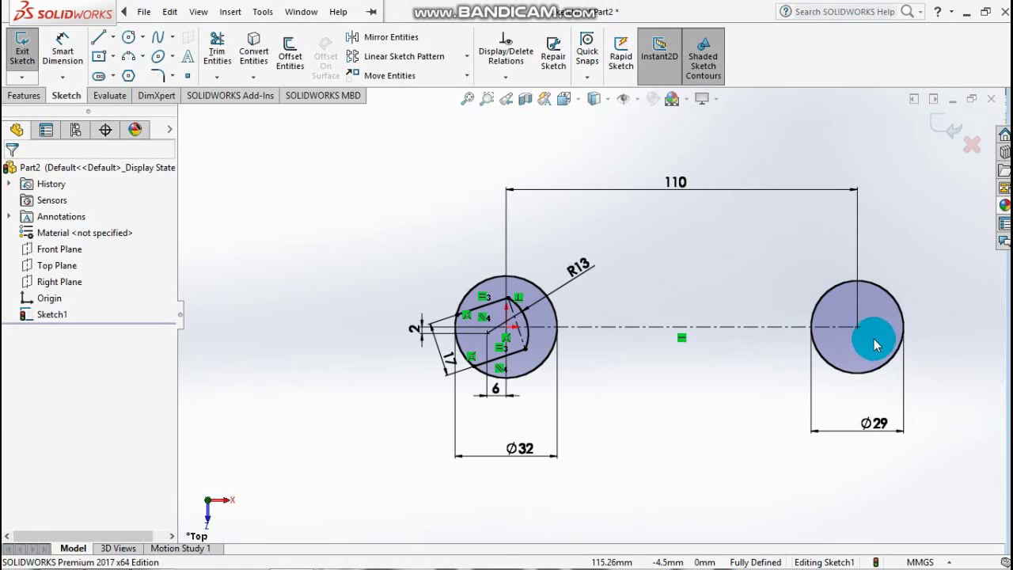
click(619, 327)
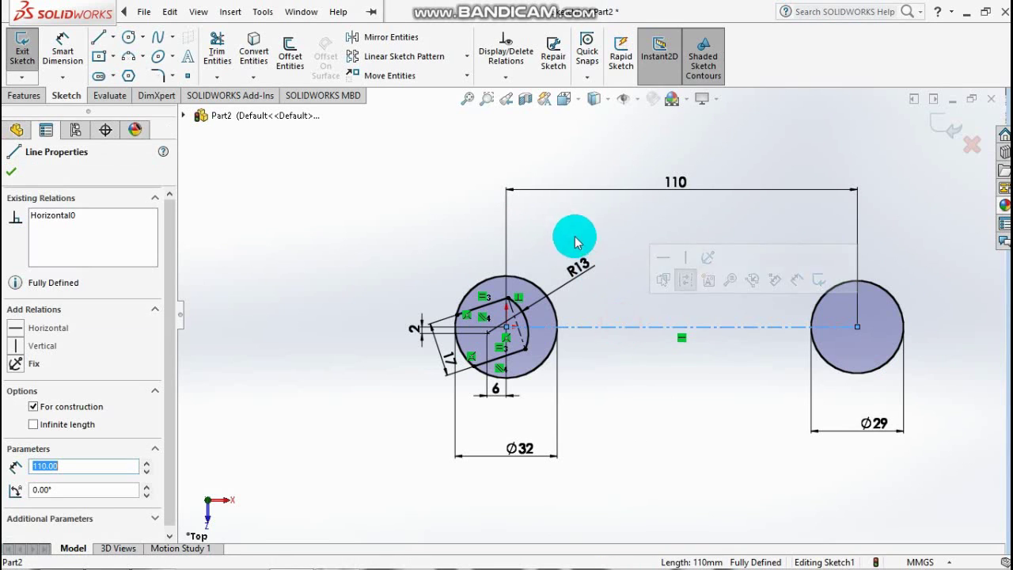
click(289, 54)
click(57, 236)
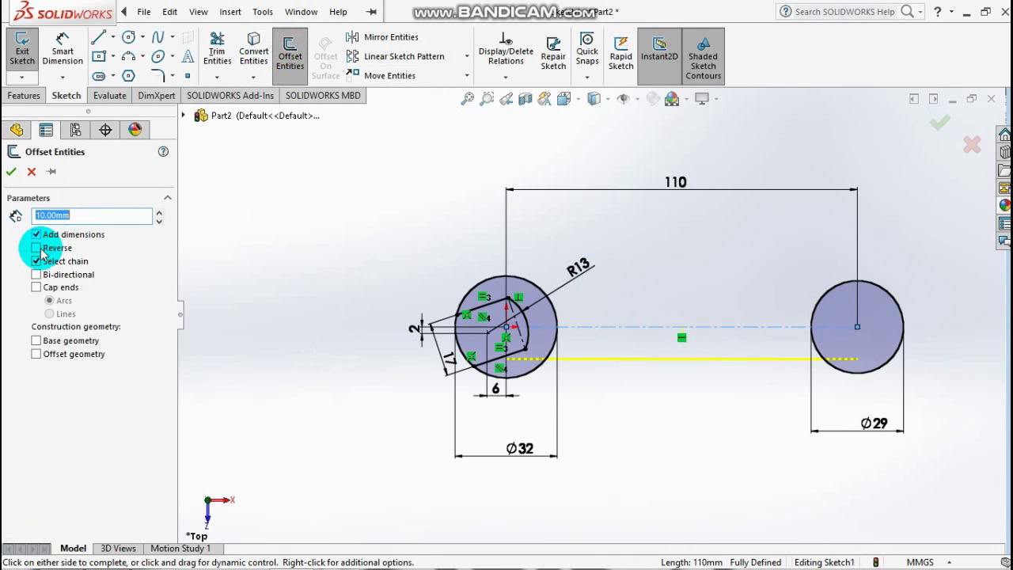
click(37, 248)
text(5.5)
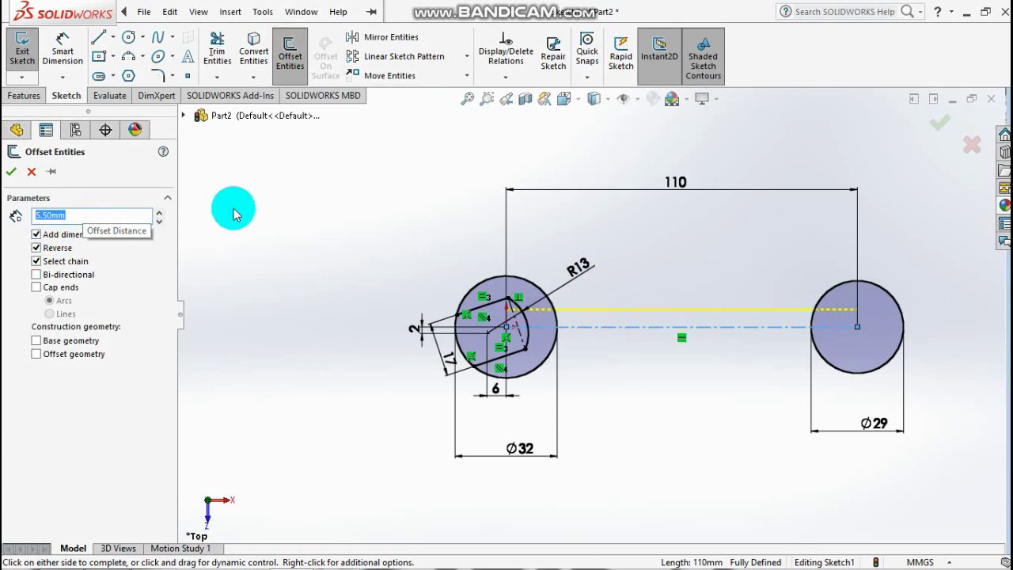
click(15, 179)
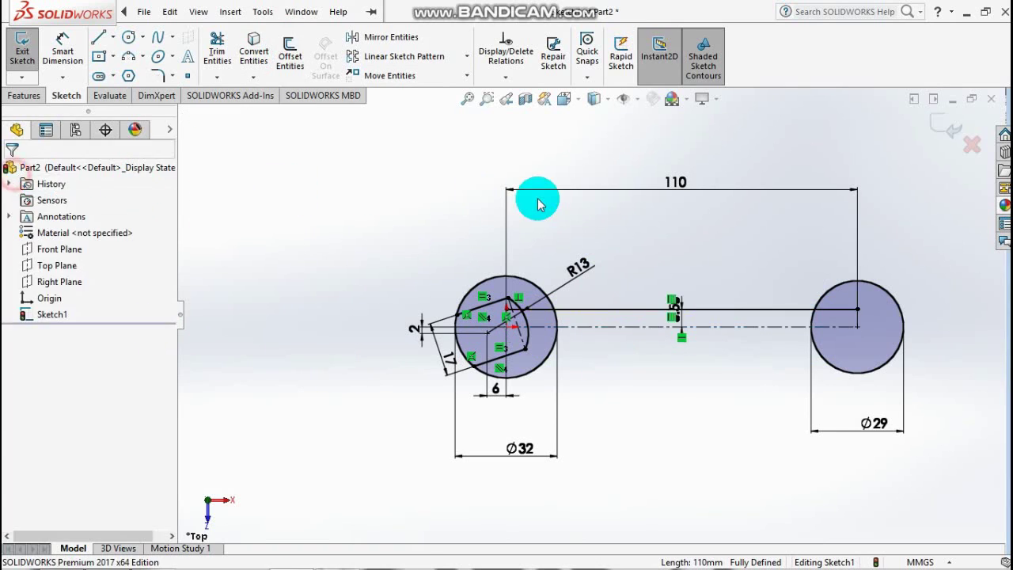
Offset the centerline 5.50 mm downward to create the lower handle line.
click(290, 43)
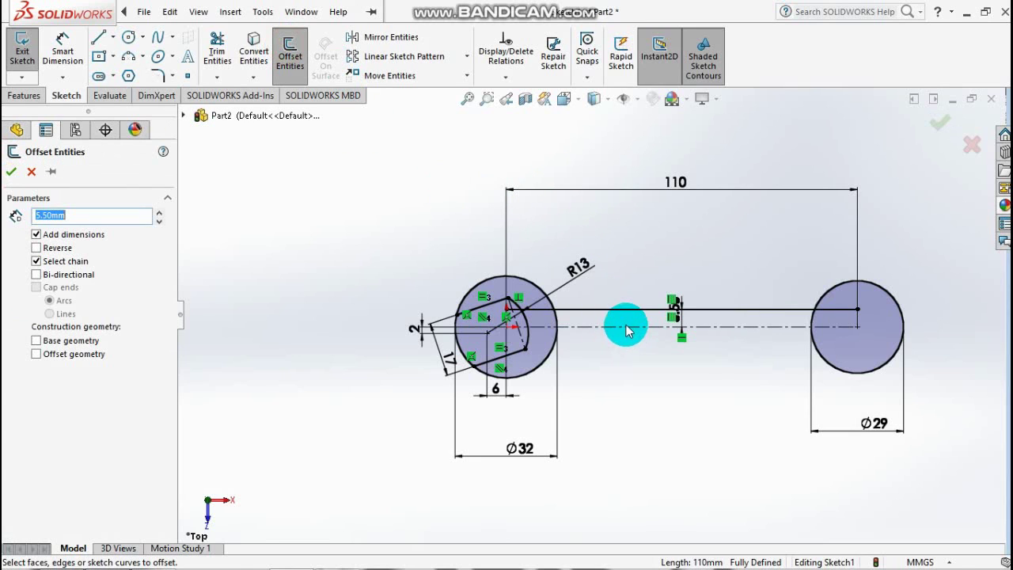
click(625, 331)
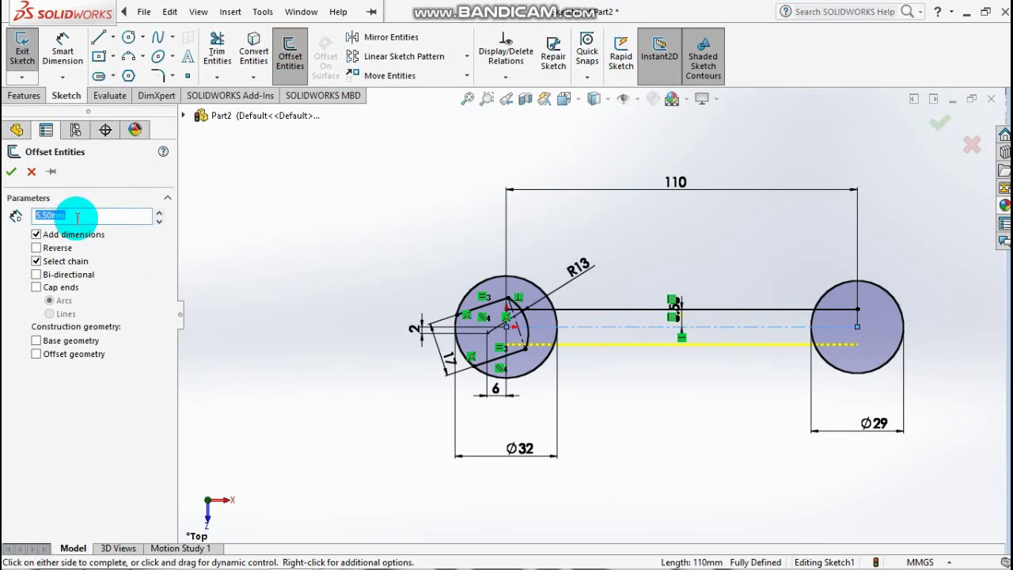
click(10, 179)
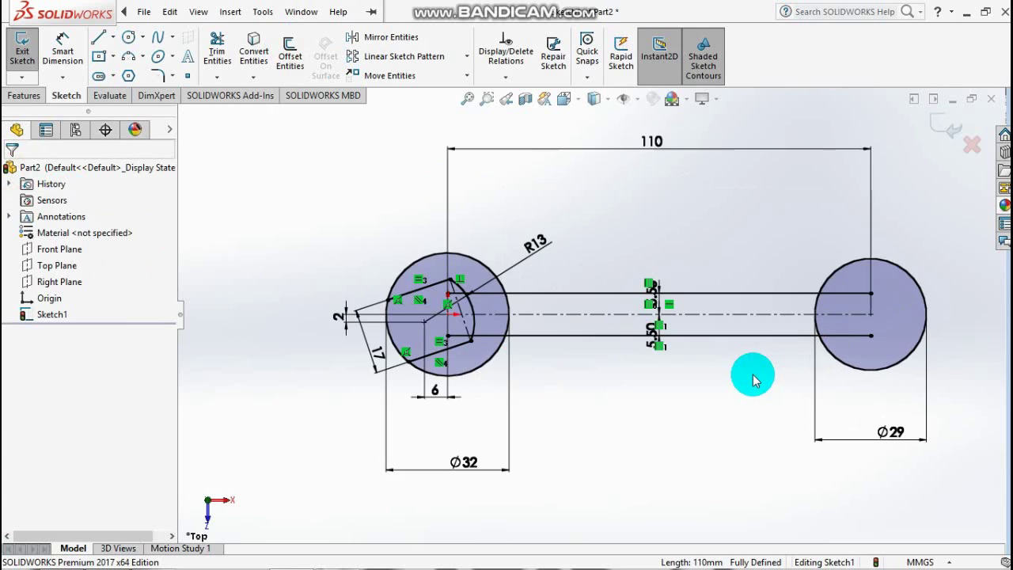
scroll(746, 372, up, 2)
scroll(843, 309, down, 3)
scroll(613, 231, down, 1)
scroll(543, 271, up, 1)
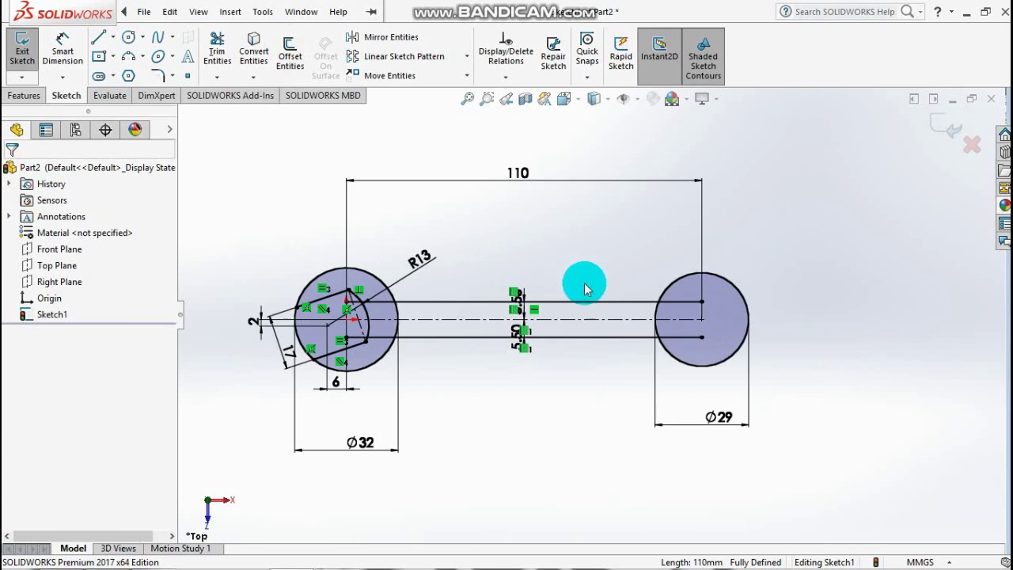
scroll(619, 289, down, 1)
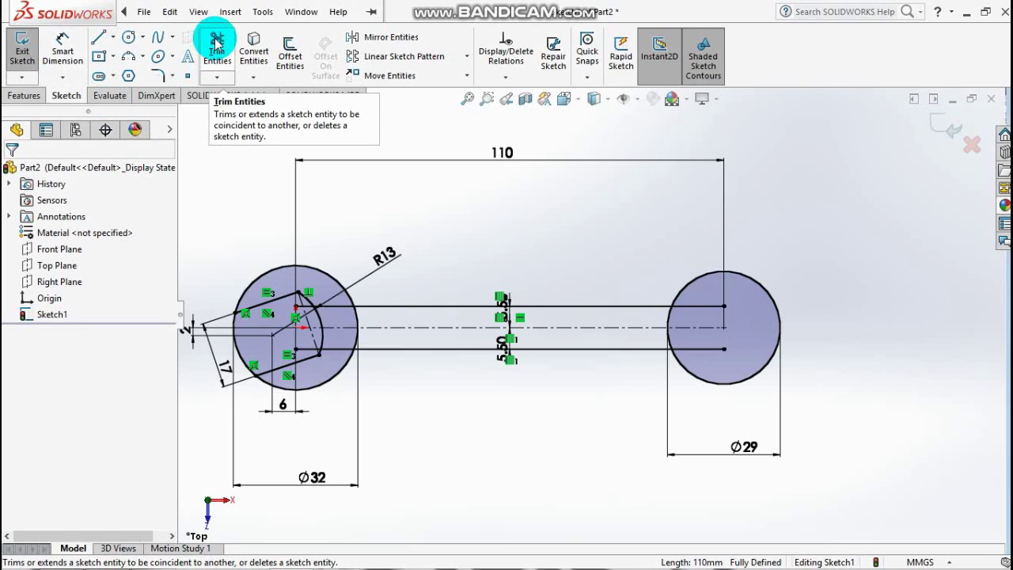
Trim the left and right circles' inner arcs lying between the two handle lines.
click(216, 43)
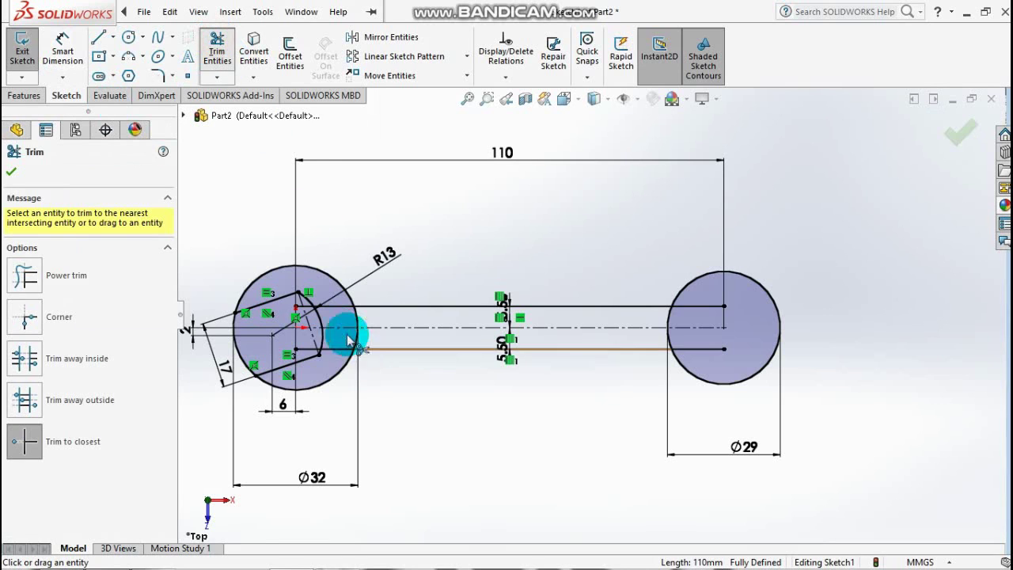
scroll(337, 324, down, 2)
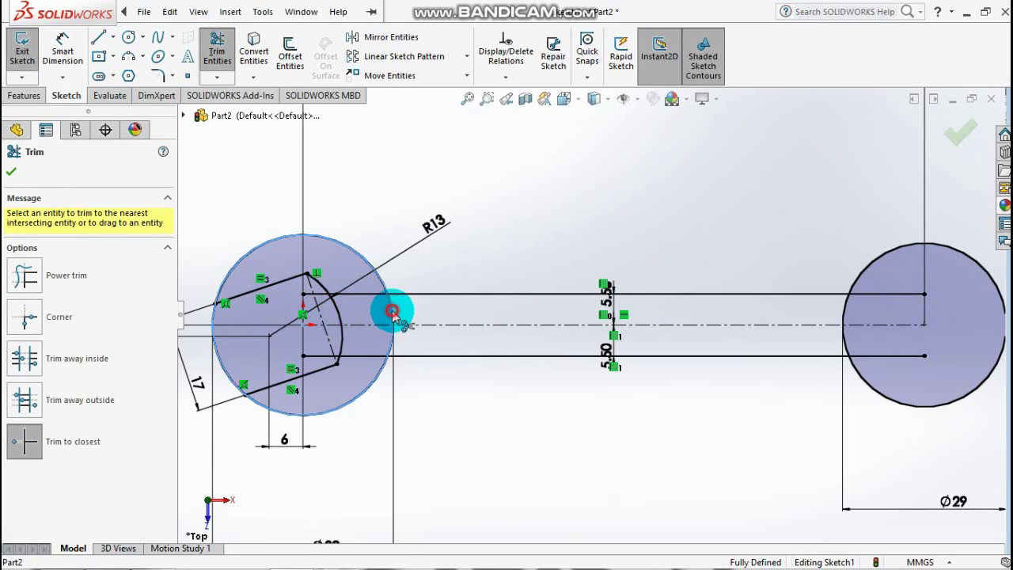
click(388, 318)
click(387, 360)
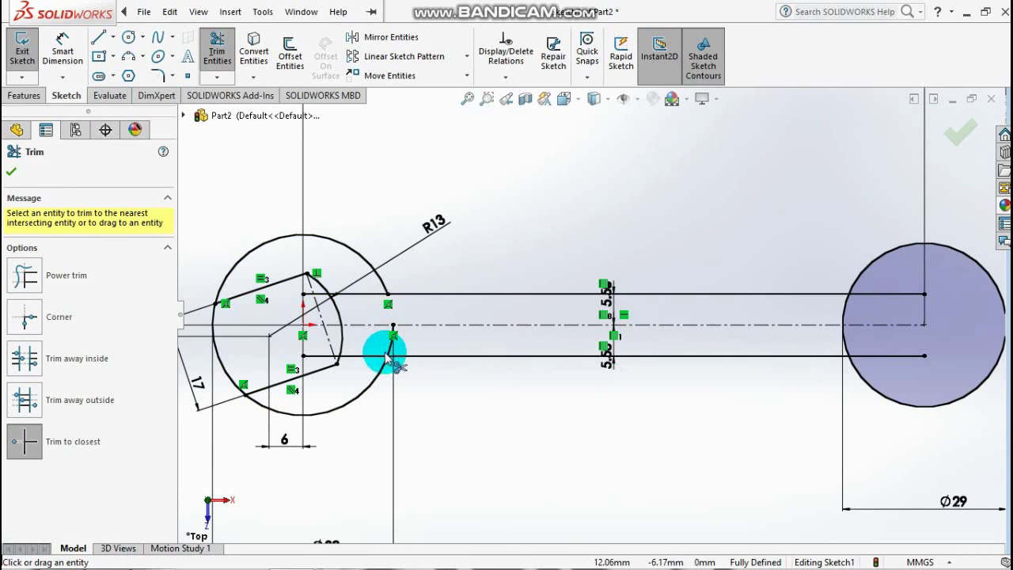
click(848, 313)
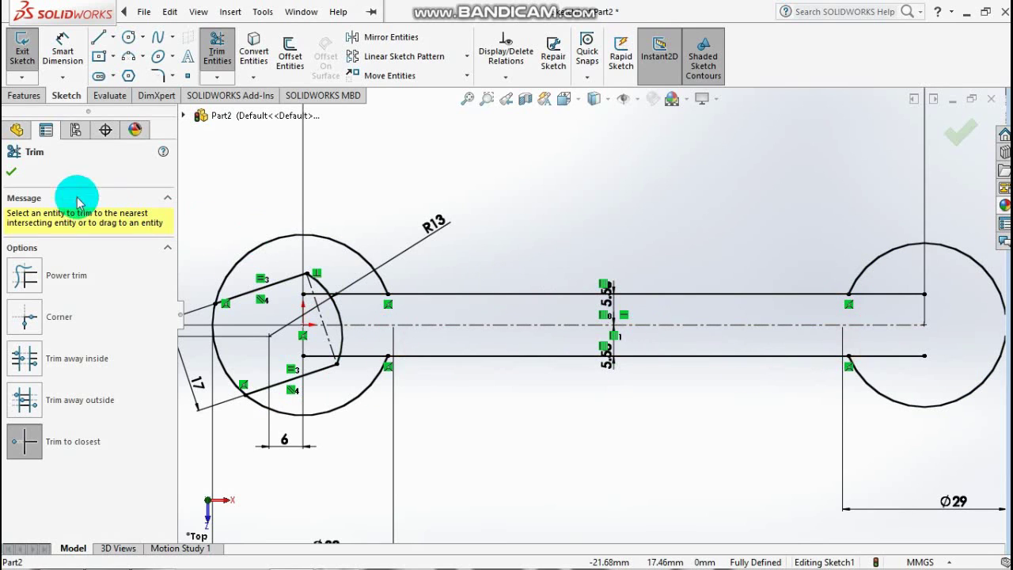
Fillet the left circle into the upper handle line with a 47 mm radius.
click(13, 177)
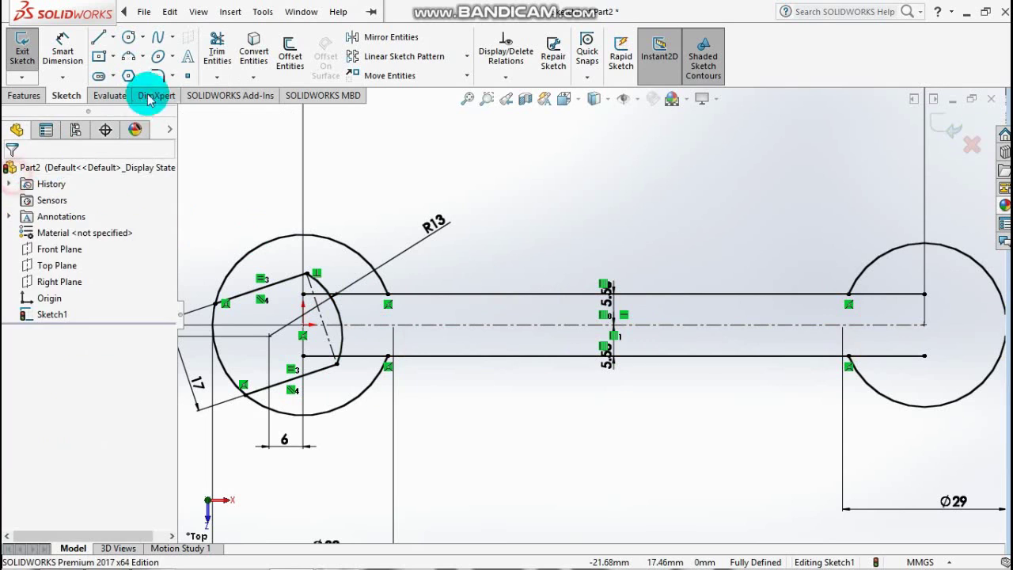
click(165, 75)
click(378, 275)
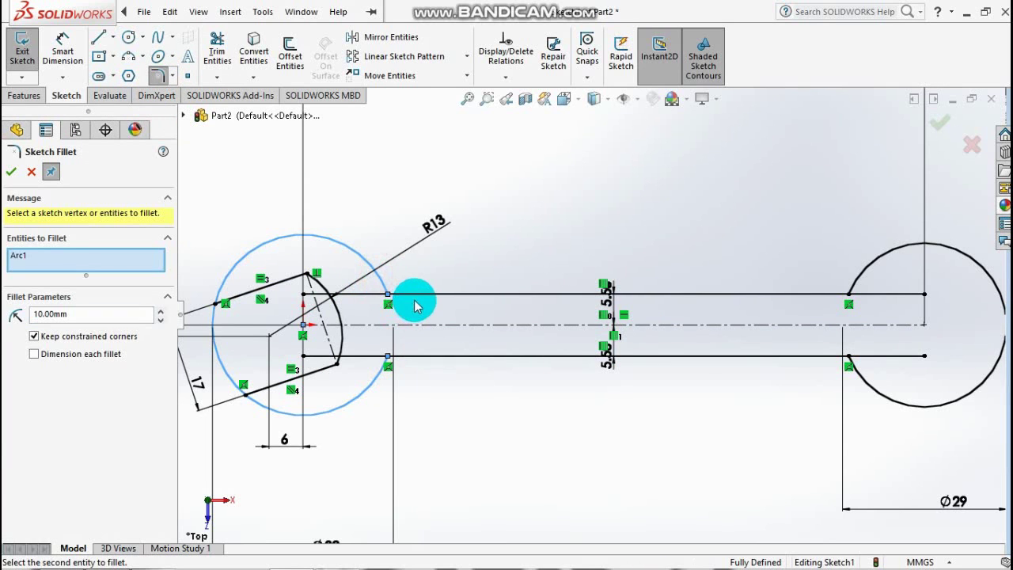
click(417, 293)
click(545, 300)
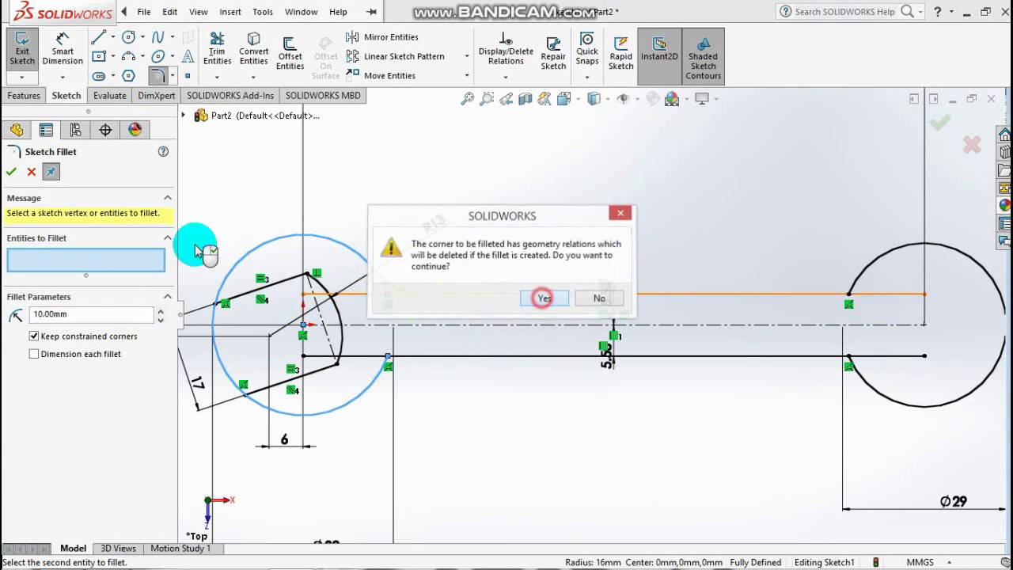
double_click(79, 315)
text(47)
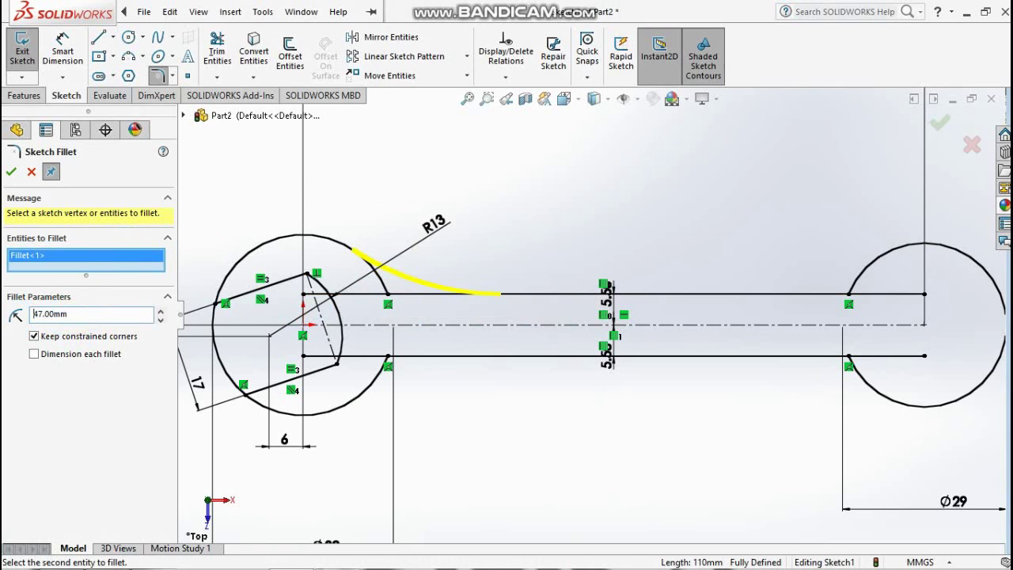
click(12, 175)
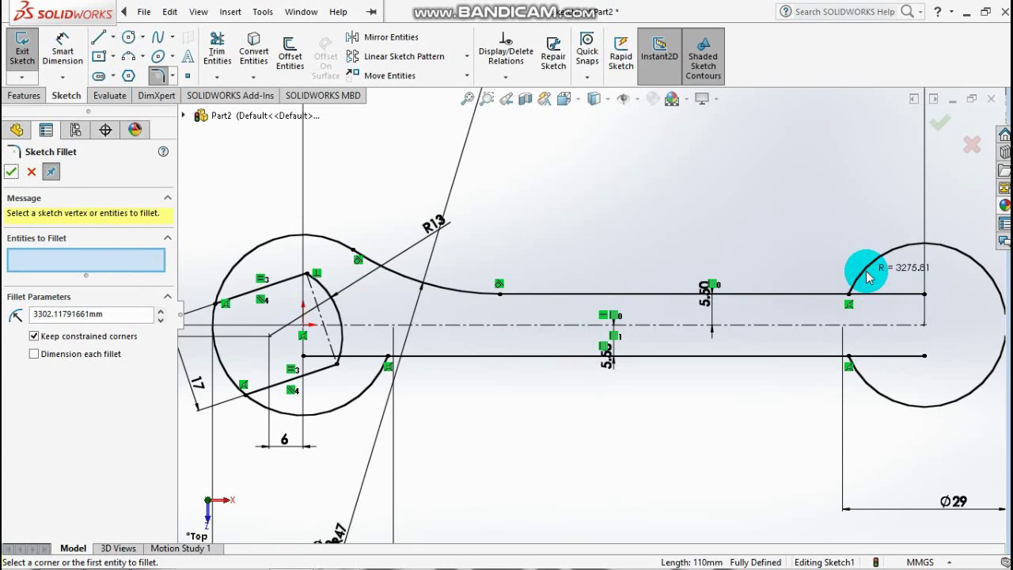
Try a second fillet at the right end of the upper handle line, then close Fillet.
key(z)
click(823, 277)
click(772, 295)
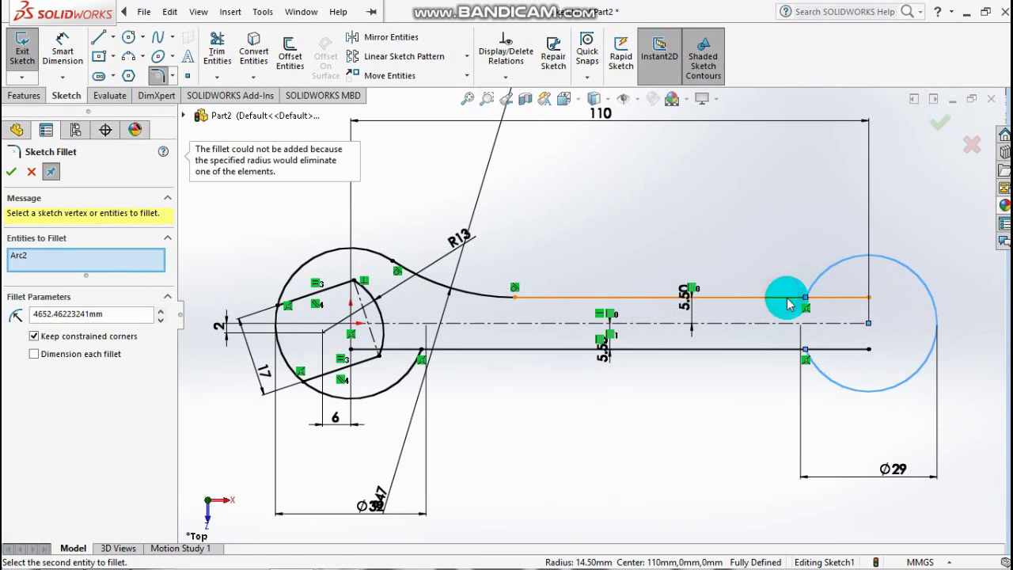
click(34, 259)
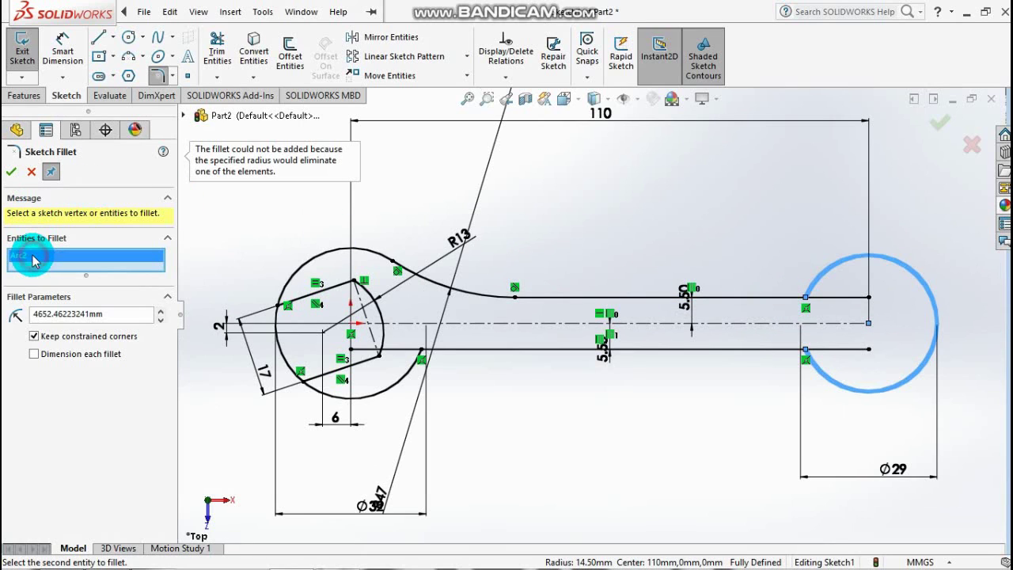
key(Delete)
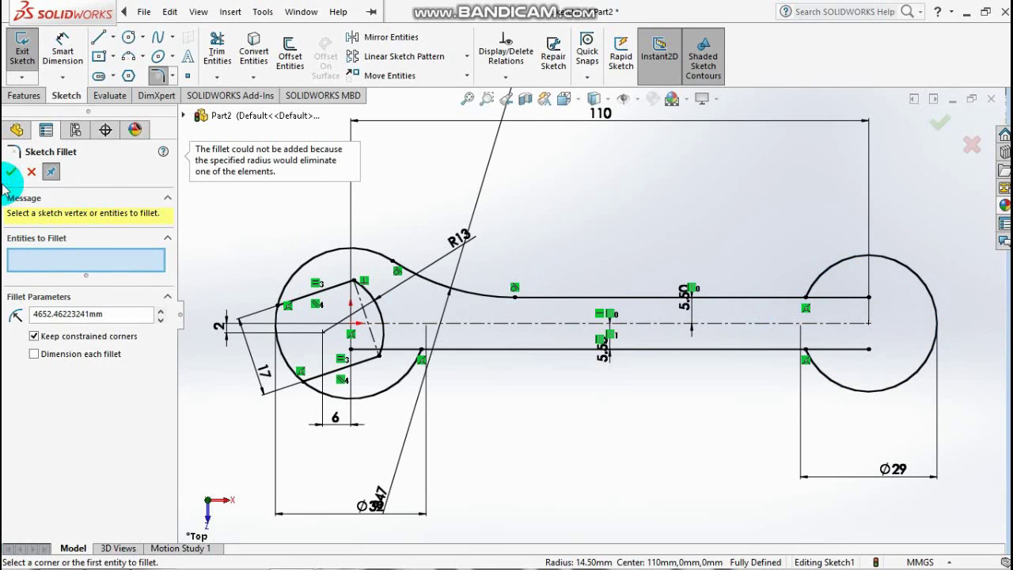
click(771, 298)
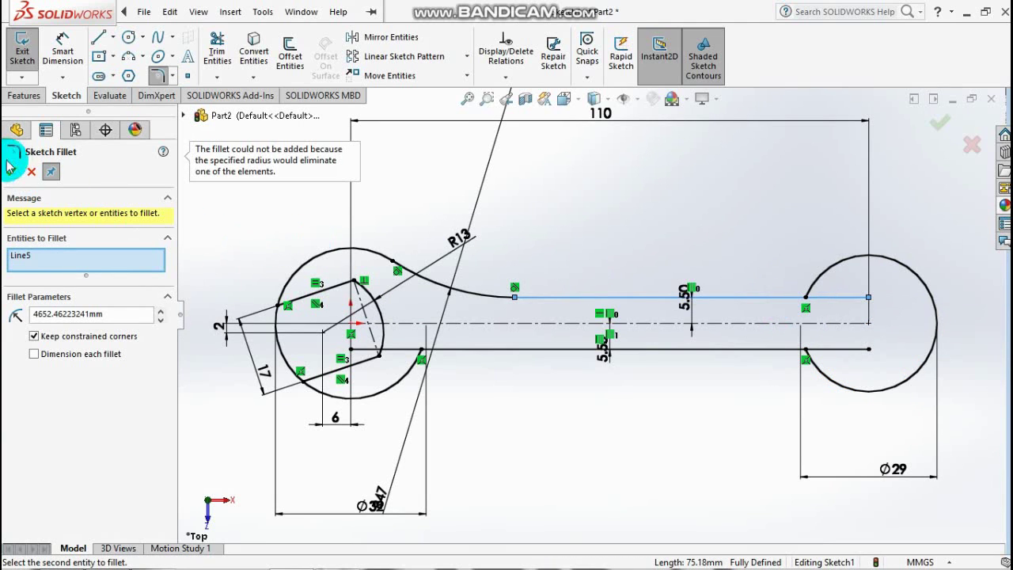
click(34, 174)
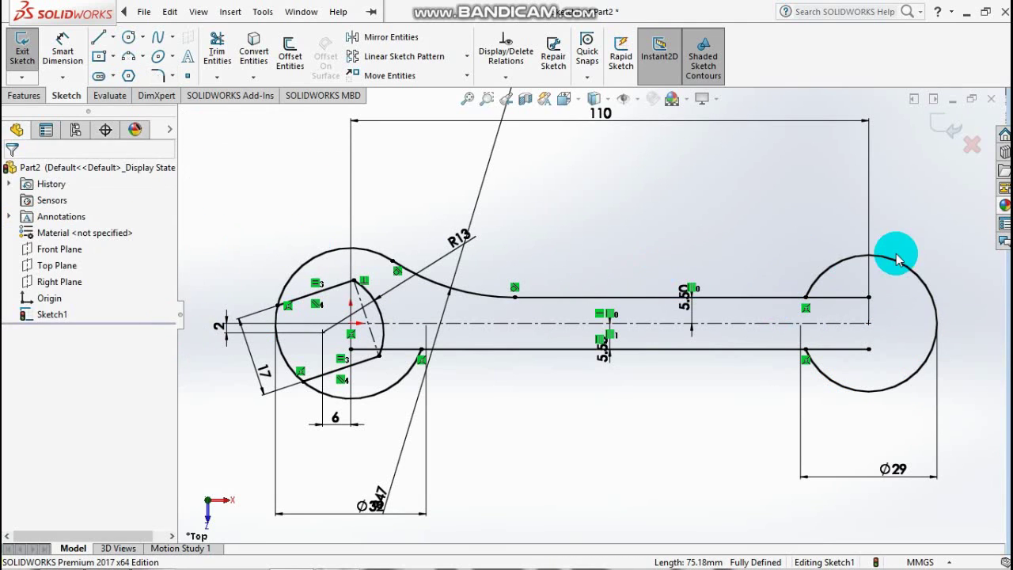
Set the sketch fillet radius to 47 mm and fillet the lower handle-line corner.
click(157, 77)
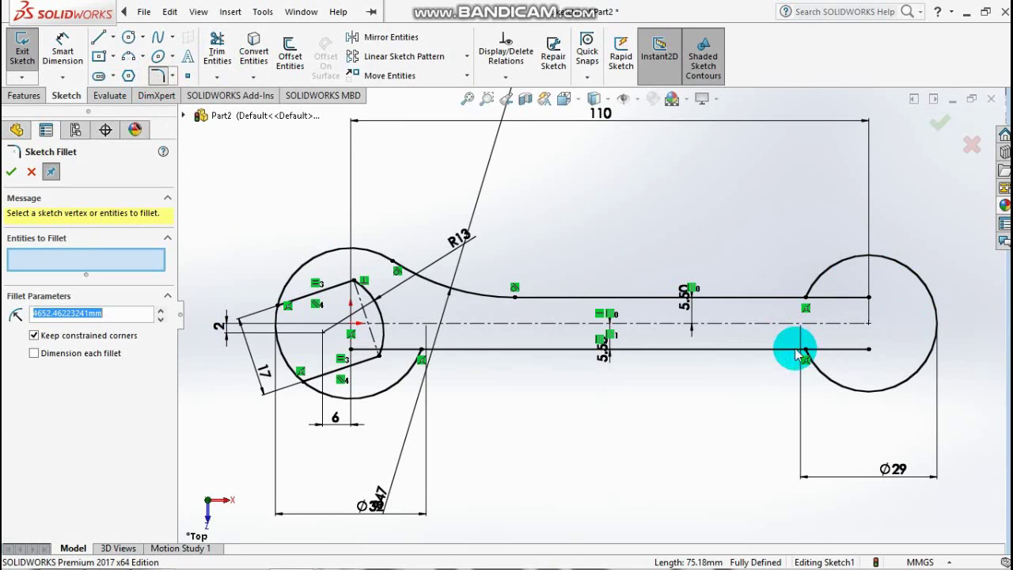
click(465, 350)
click(402, 372)
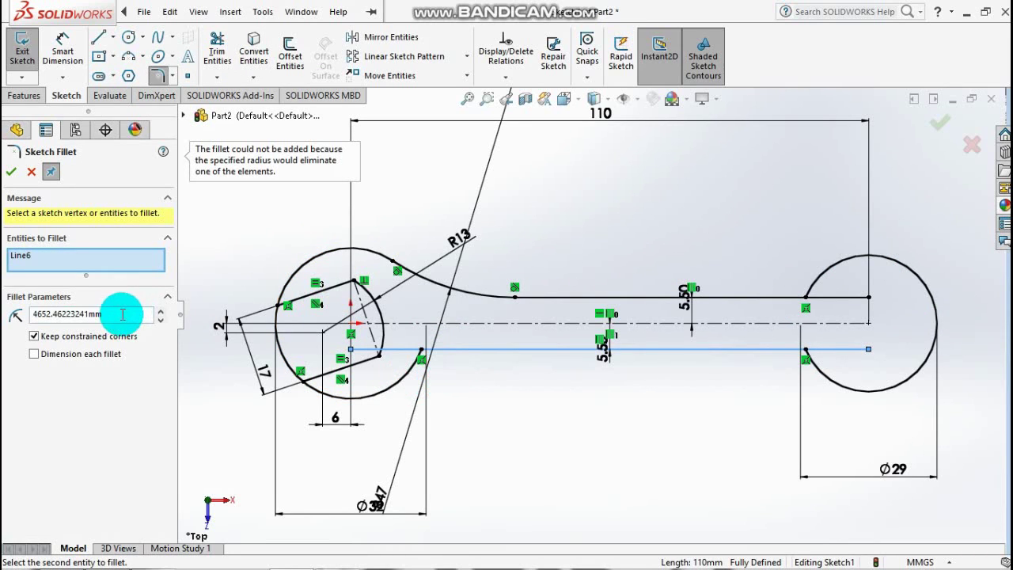
drag(131, 315, 8, 314)
text(47)
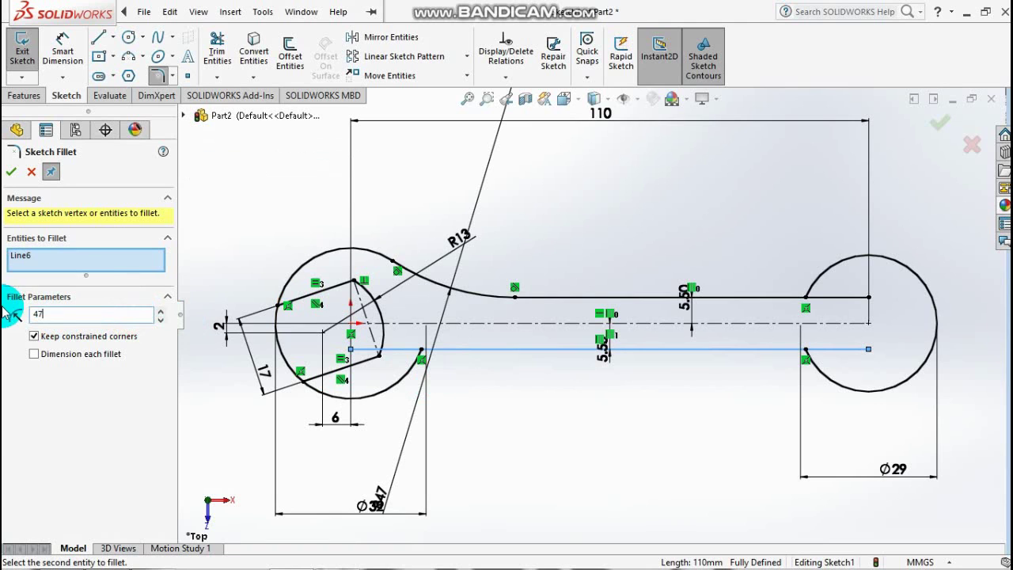
click(406, 373)
click(406, 374)
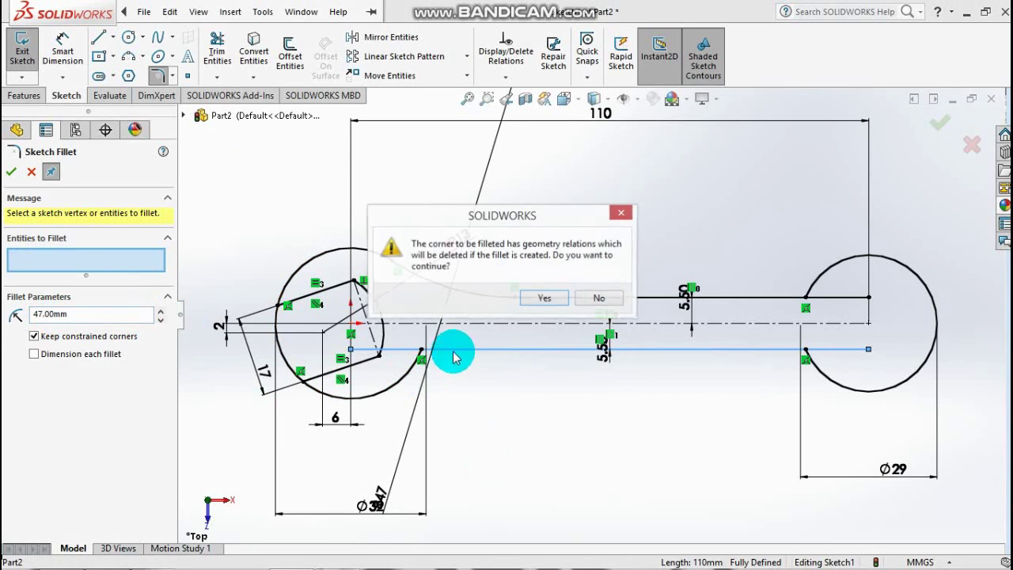
click(535, 297)
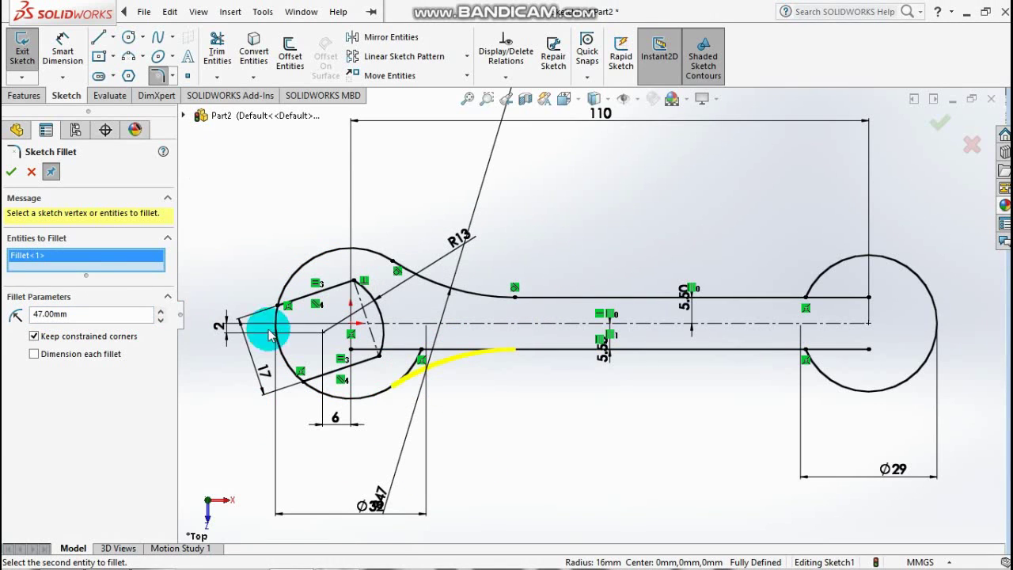
click(11, 171)
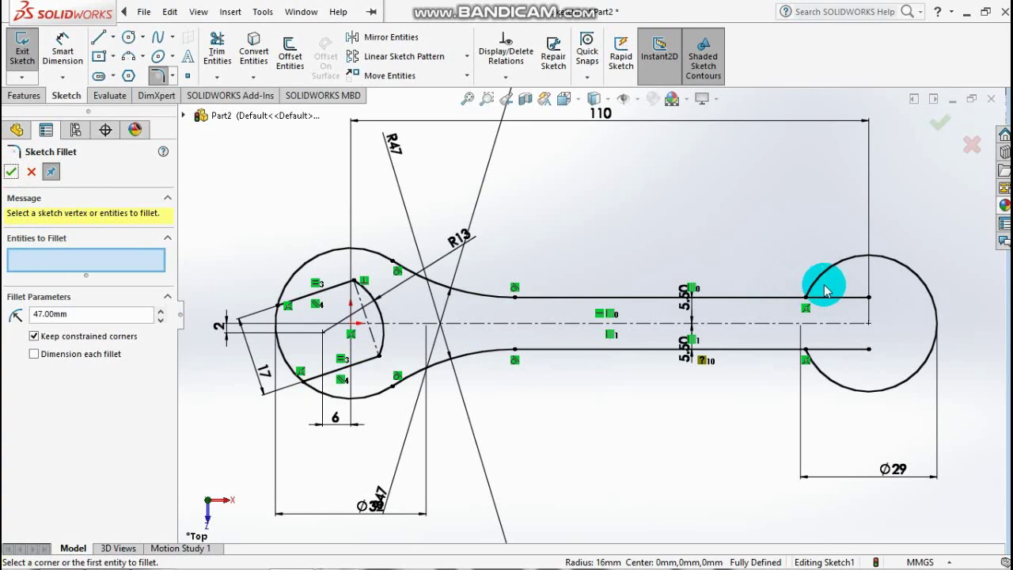
Fillet the upper handle line into the right circle at 47 mm, accepting the relations warning.
click(230, 11)
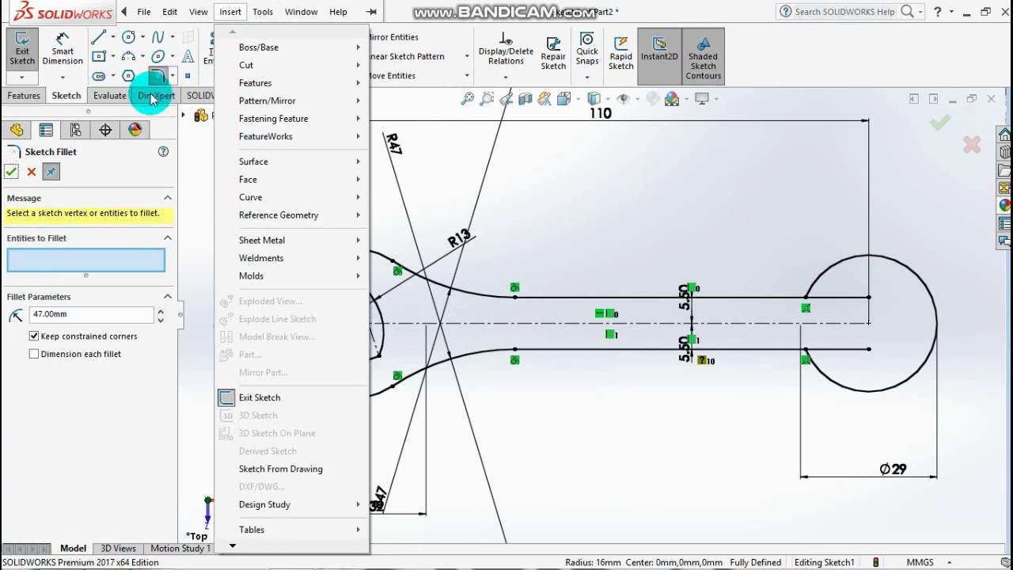
click(818, 286)
click(782, 297)
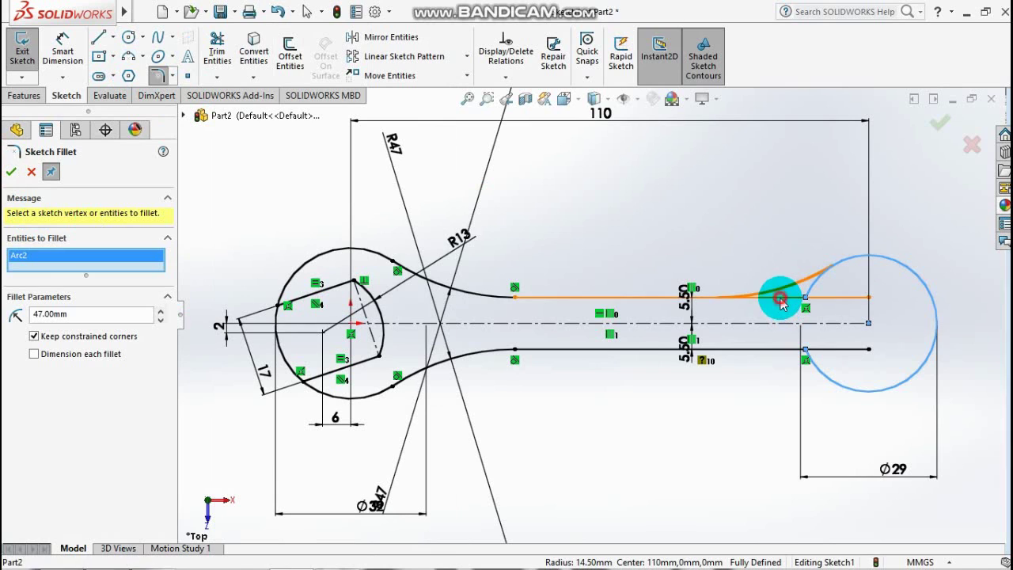
click(538, 298)
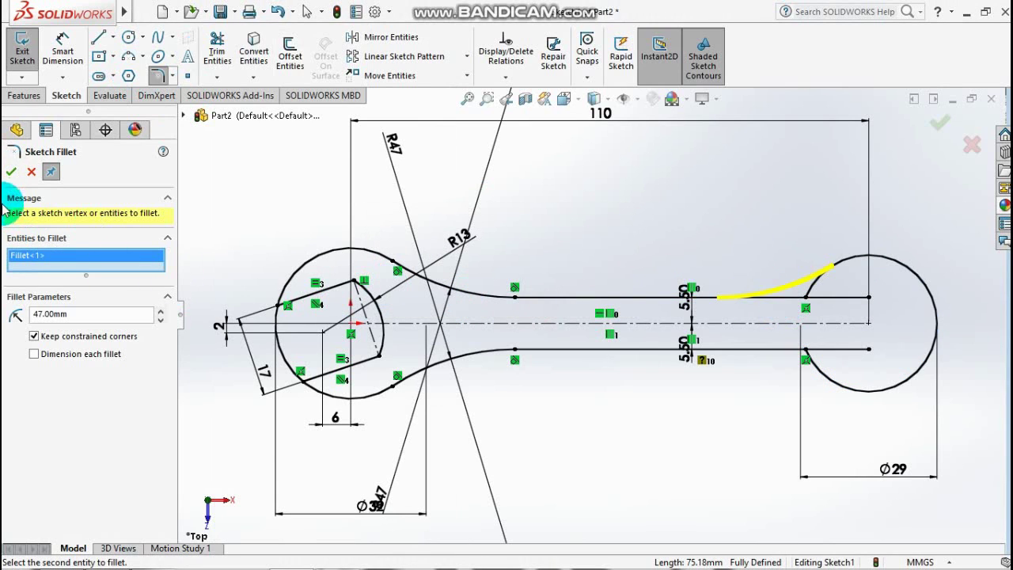
click(9, 173)
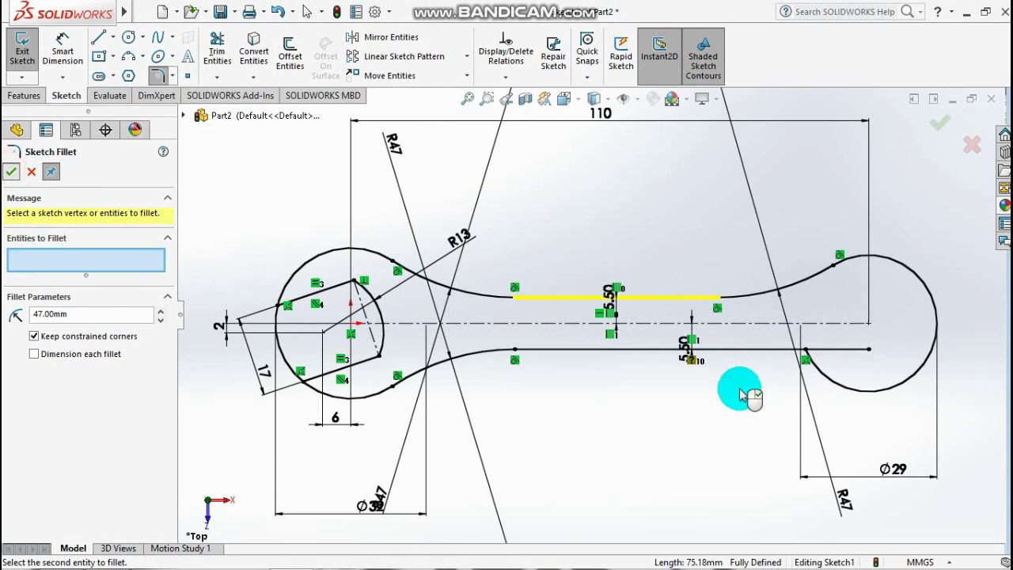
Fillet the lower handle line into the right circle at 47 mm, closing the wrench outline.
click(821, 376)
click(766, 359)
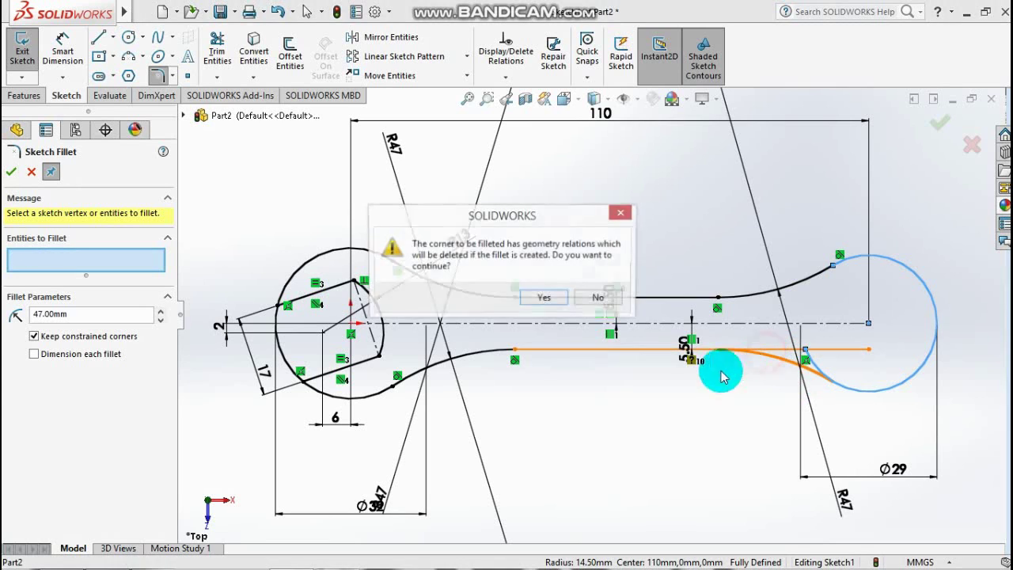
click(536, 294)
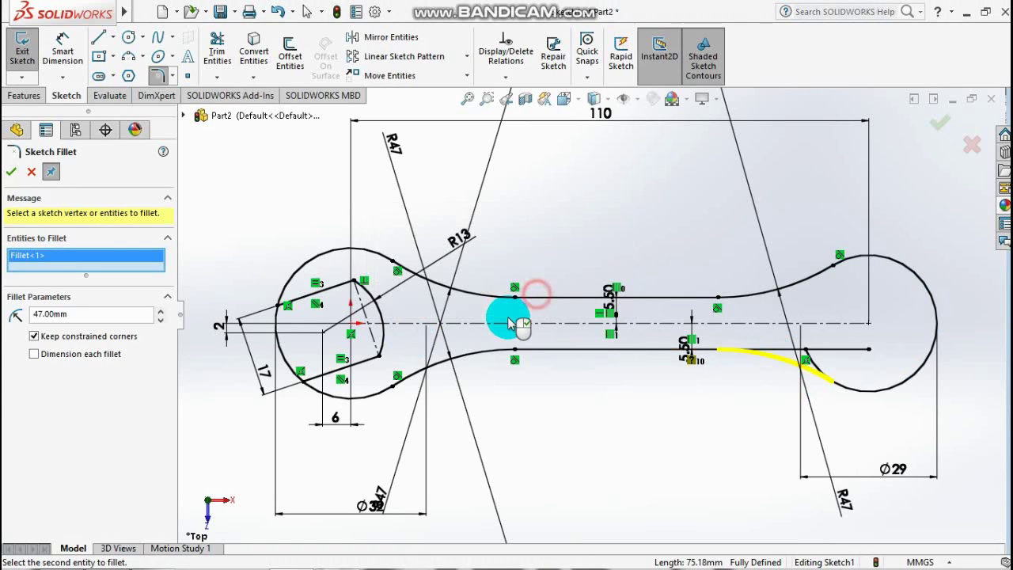
click(12, 174)
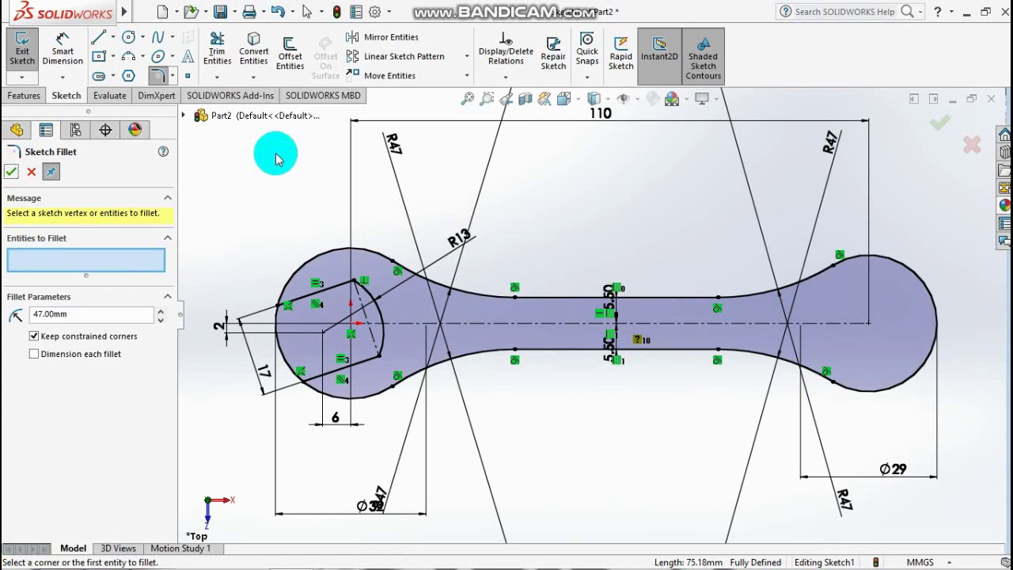
Trim away the circle arc inside the wrench jaw opening.
click(216, 43)
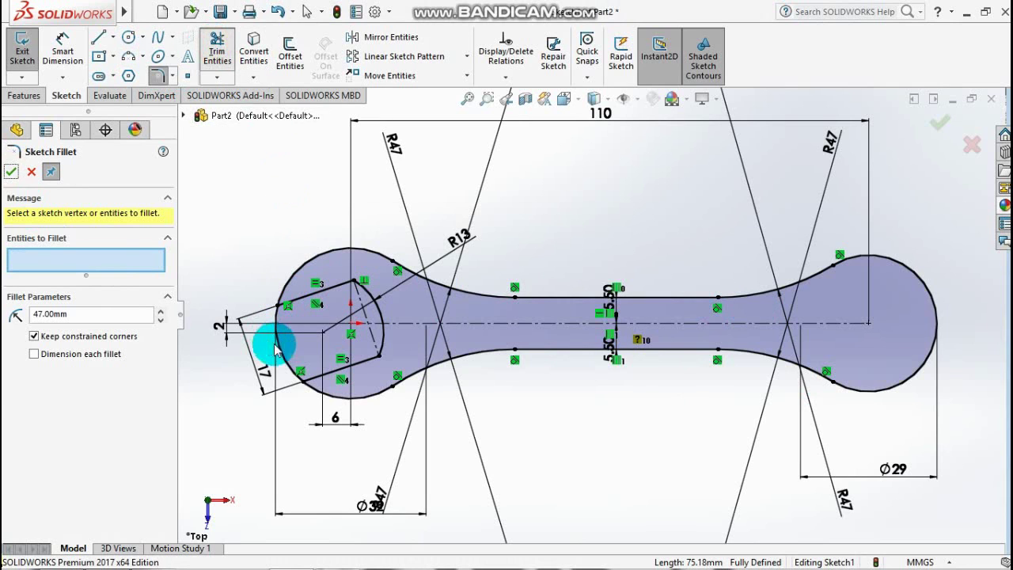
click(282, 370)
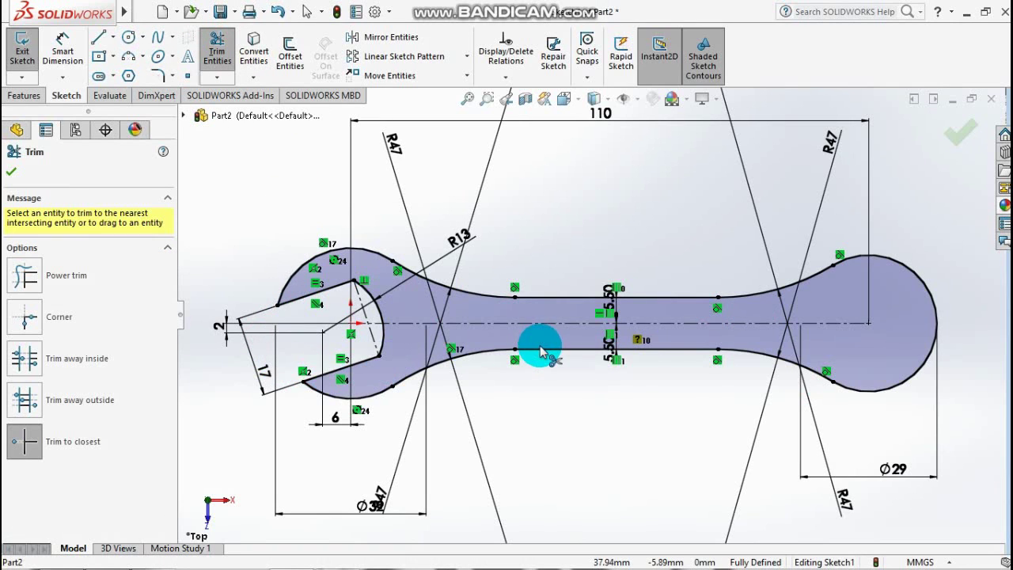
scroll(537, 343, up, 2)
scroll(780, 316, down, 1)
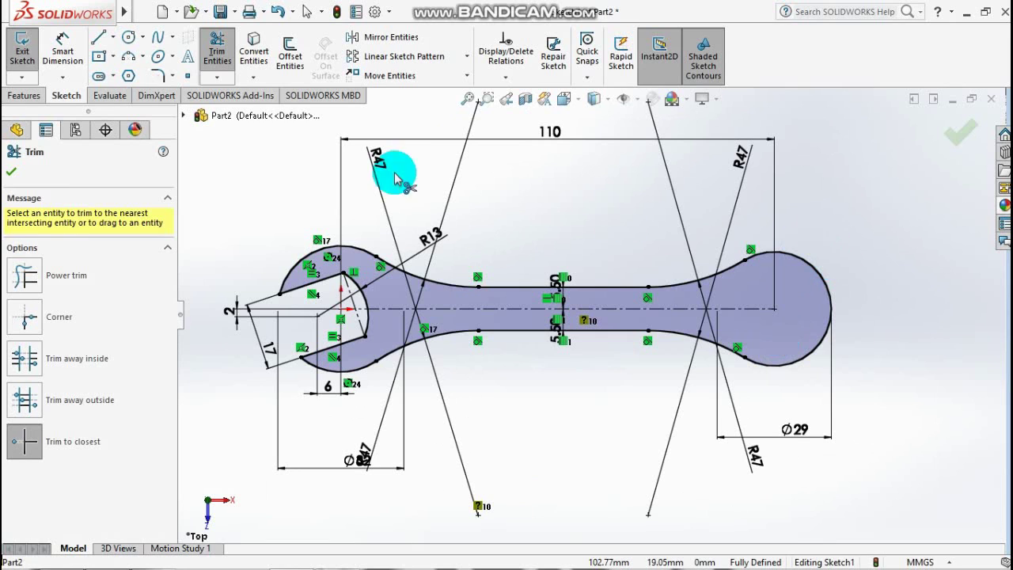
click(130, 65)
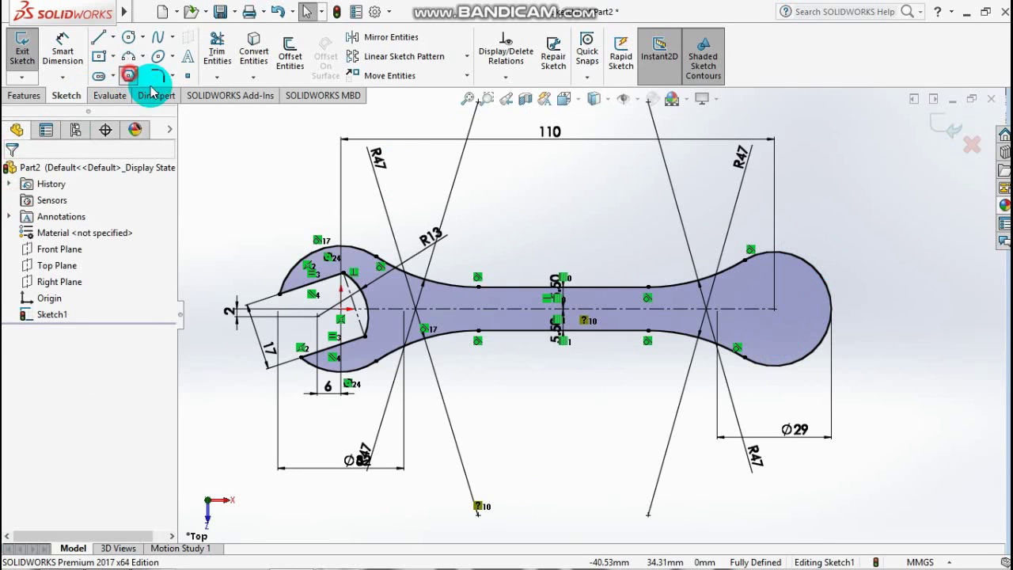
Draw a 12-sided polygon centred on the right circle at (110, 0).
drag(774, 309, 780, 294)
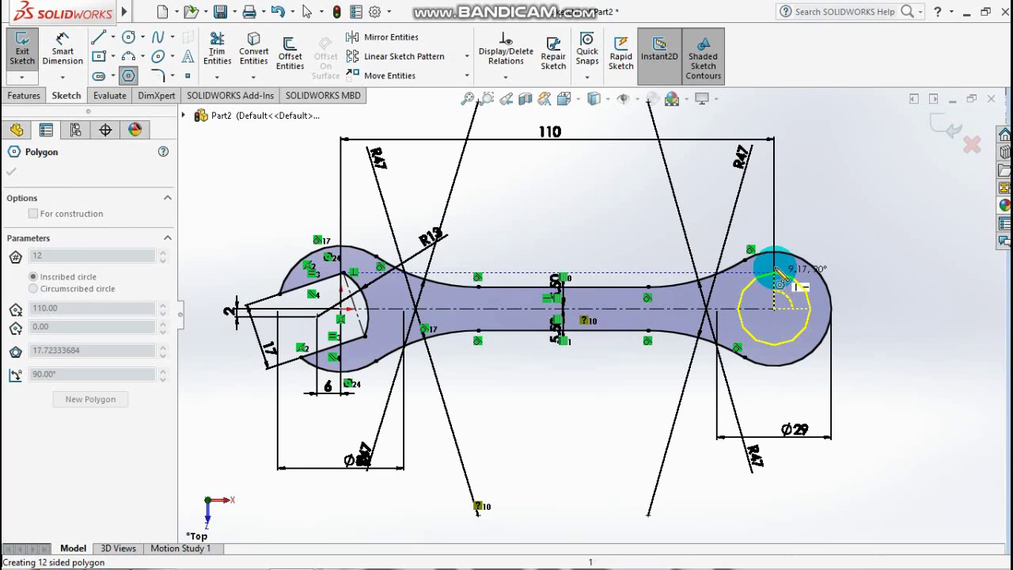
drag(776, 273, 779, 287)
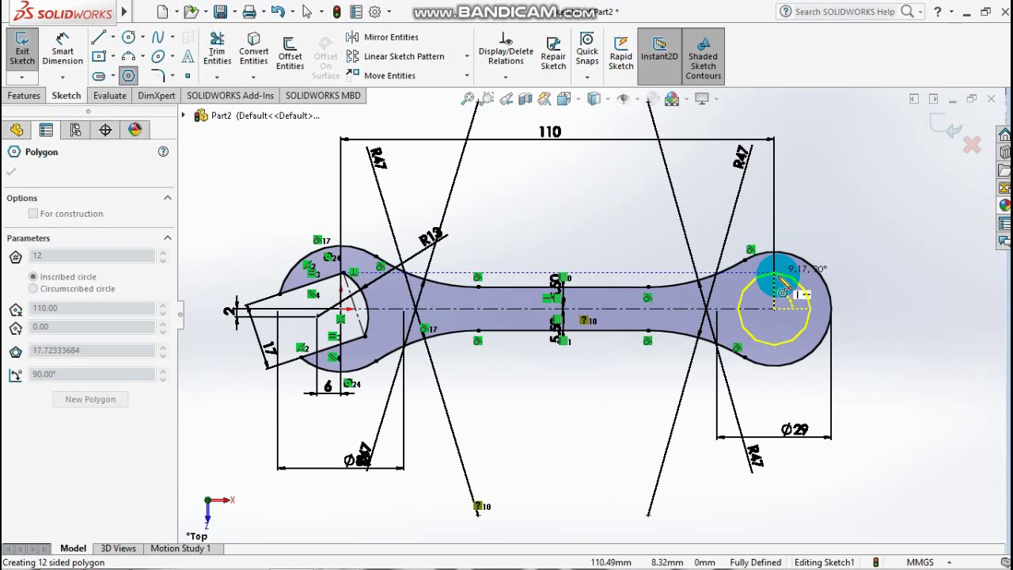
drag(782, 282, 782, 282)
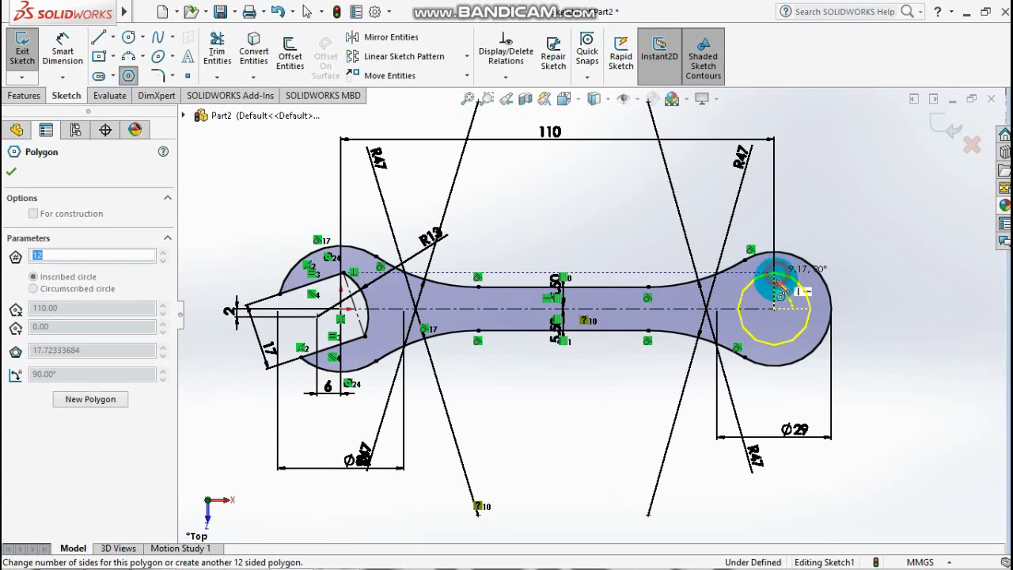
scroll(856, 302, down, 2)
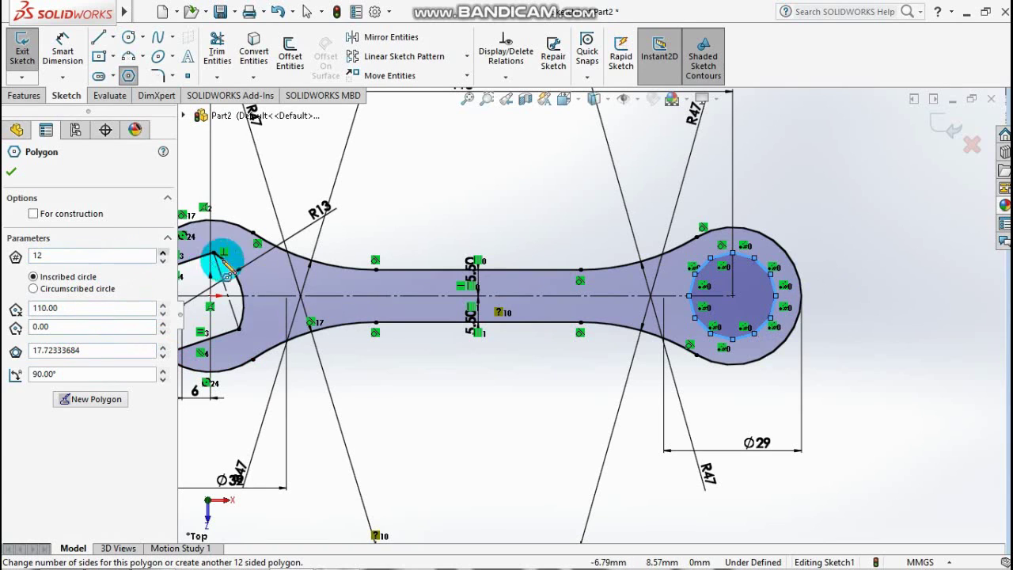
scroll(779, 276, down, 1)
scroll(590, 310, up, 2)
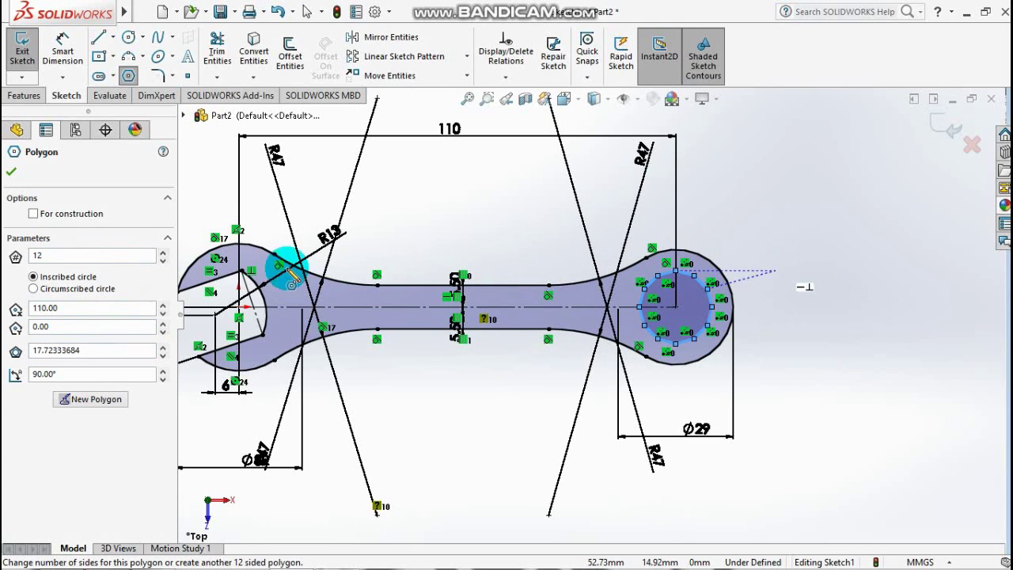
click(12, 175)
scroll(789, 295, down, 2)
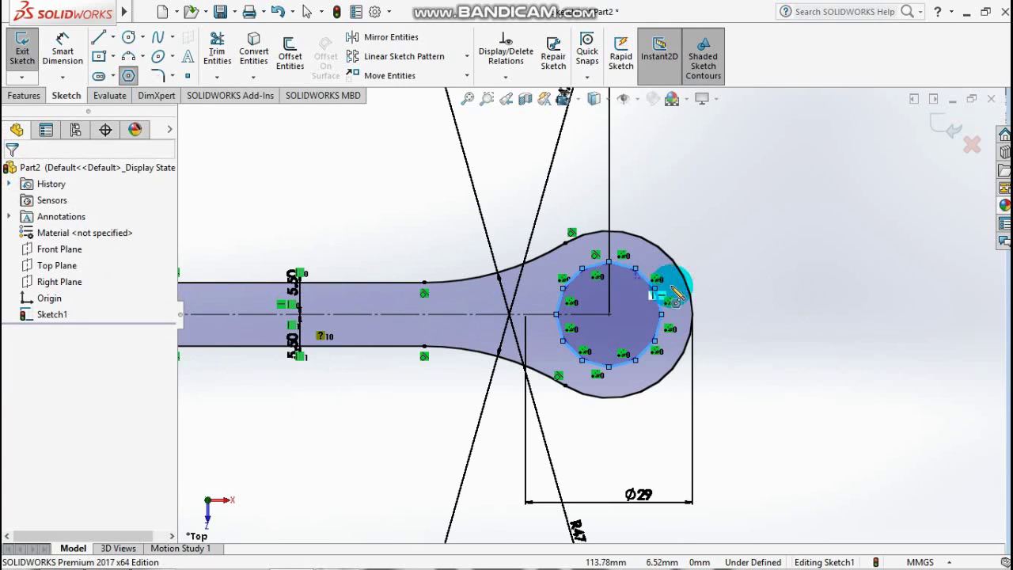
scroll(690, 299, up, 2)
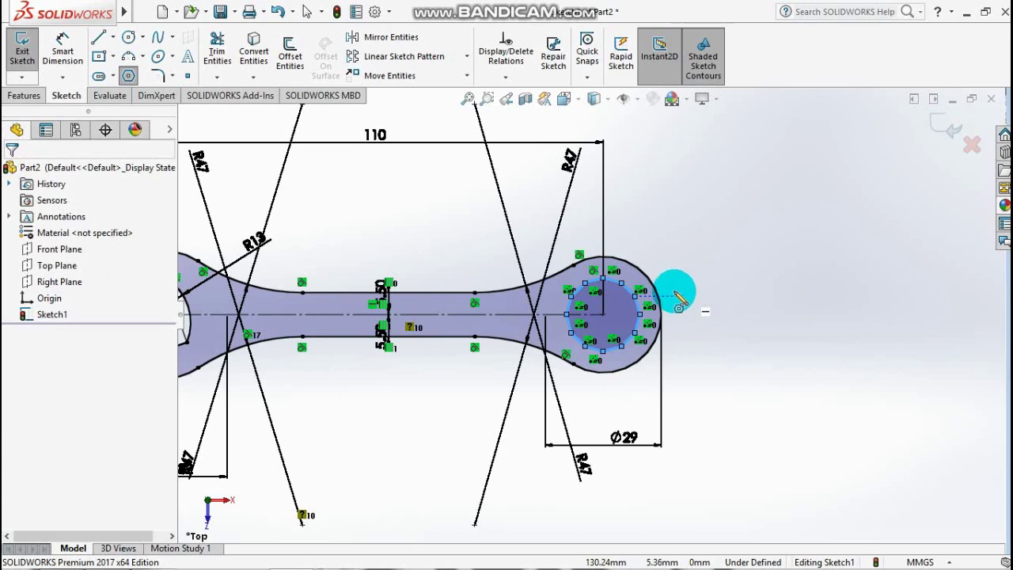
click(674, 293)
Drag the 12-sided polygon's edge to resize it inside the ring, dismissing the over-define warning.
click(603, 314)
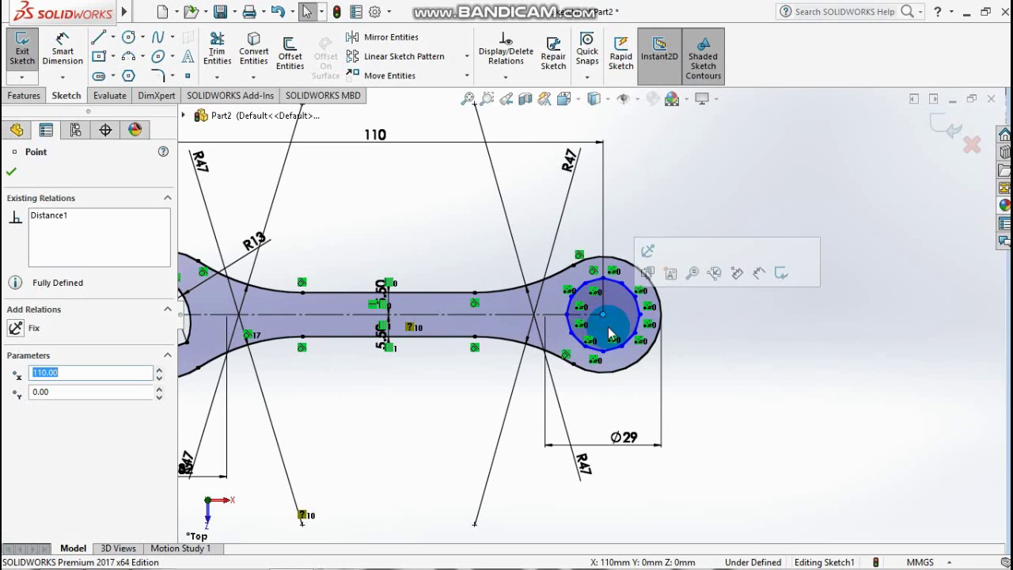
click(622, 283)
click(612, 280)
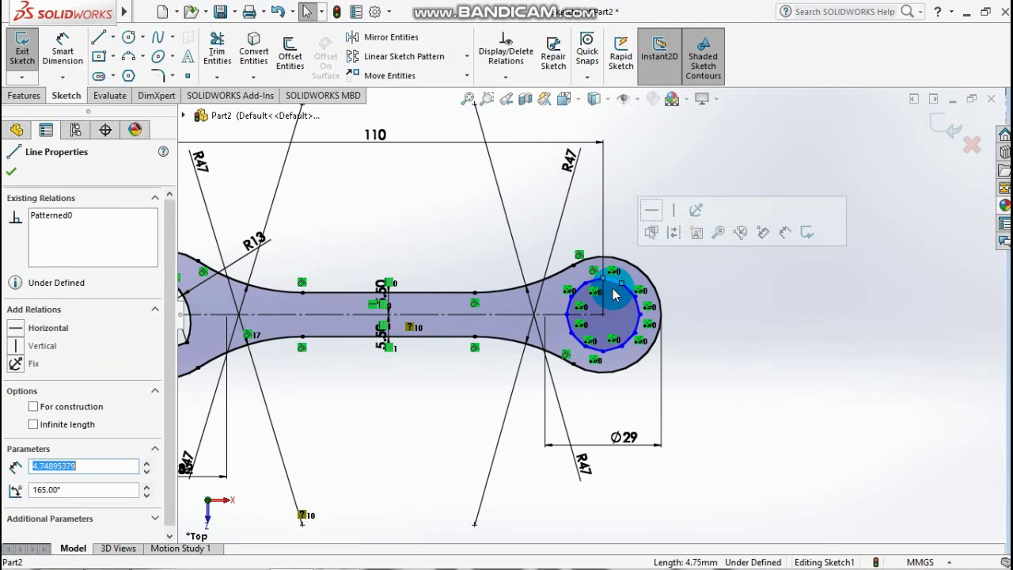
click(776, 334)
mouse_move(633, 343)
mouse_down()
mouse_move(562, 286)
mouse_move(571, 283)
mouse_up()
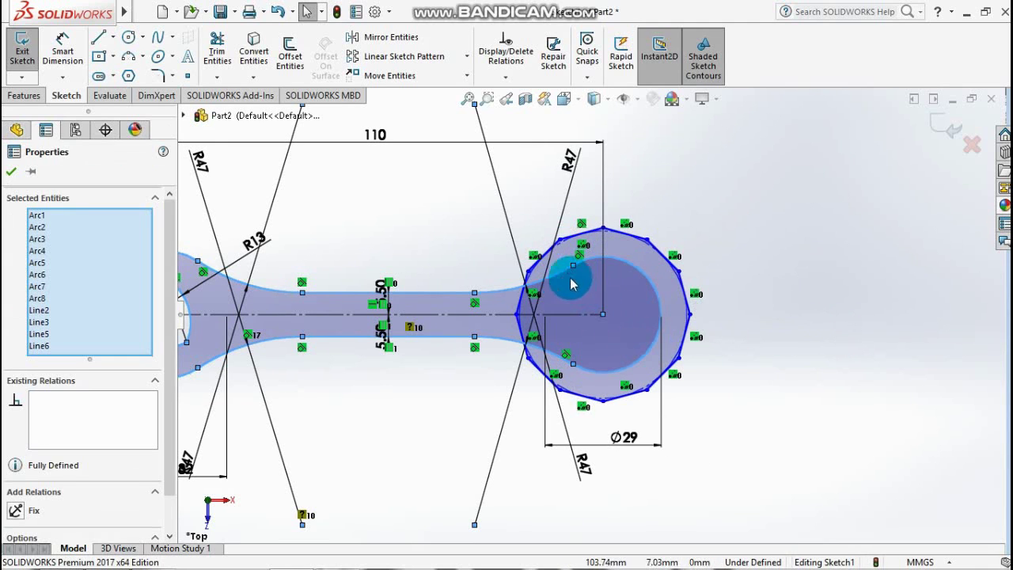
drag(572, 264, 594, 275)
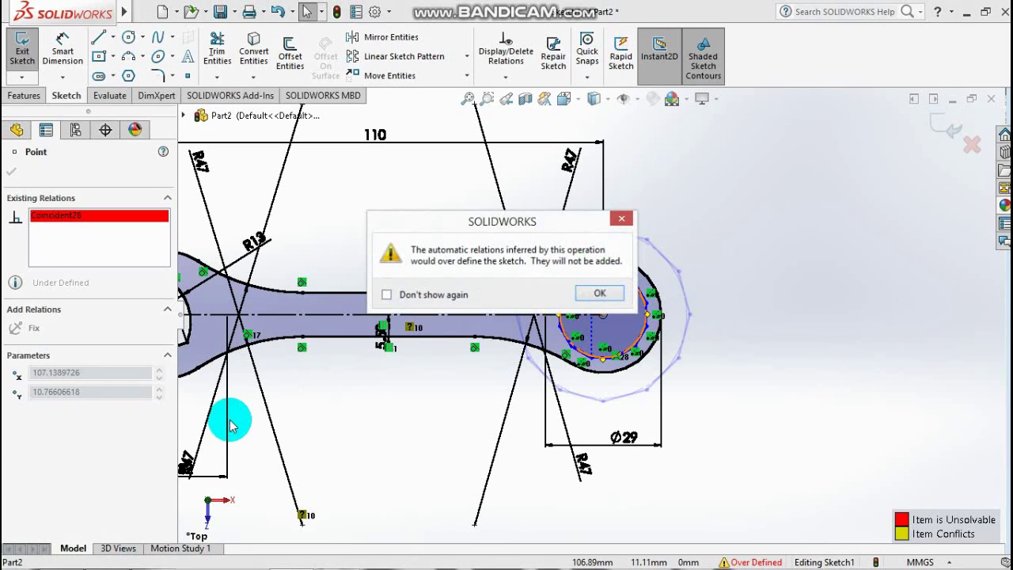
click(621, 220)
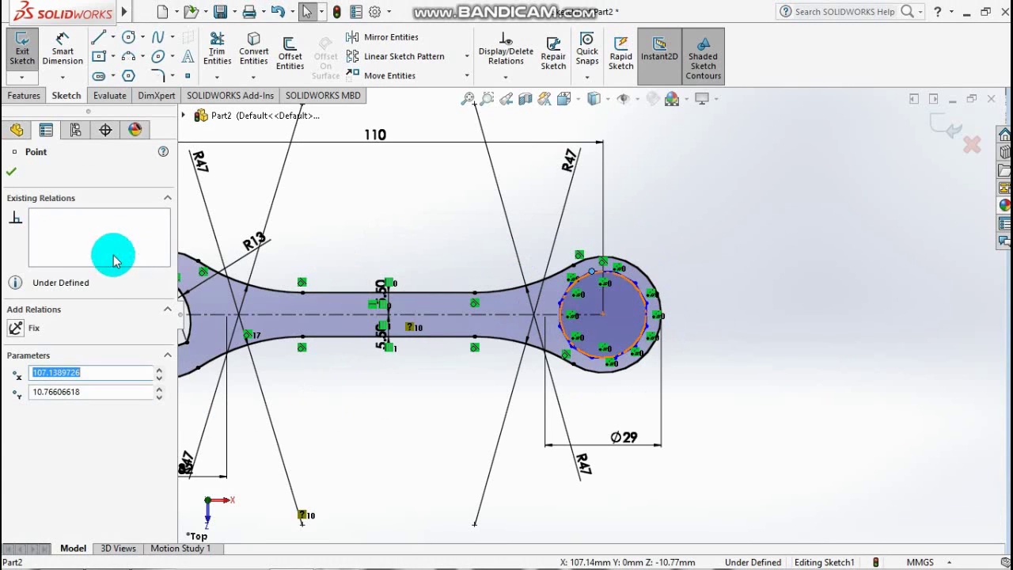
click(749, 303)
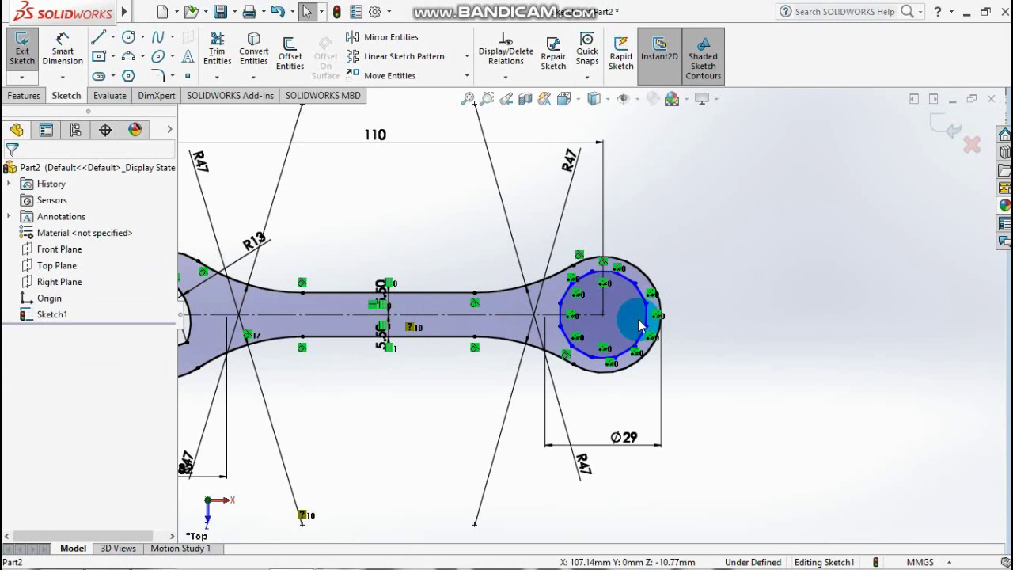
Select the polygon's top edge, then close the Line Properties.
scroll(622, 307, down, 1)
scroll(617, 306, down, 1)
scroll(599, 303, down, 1)
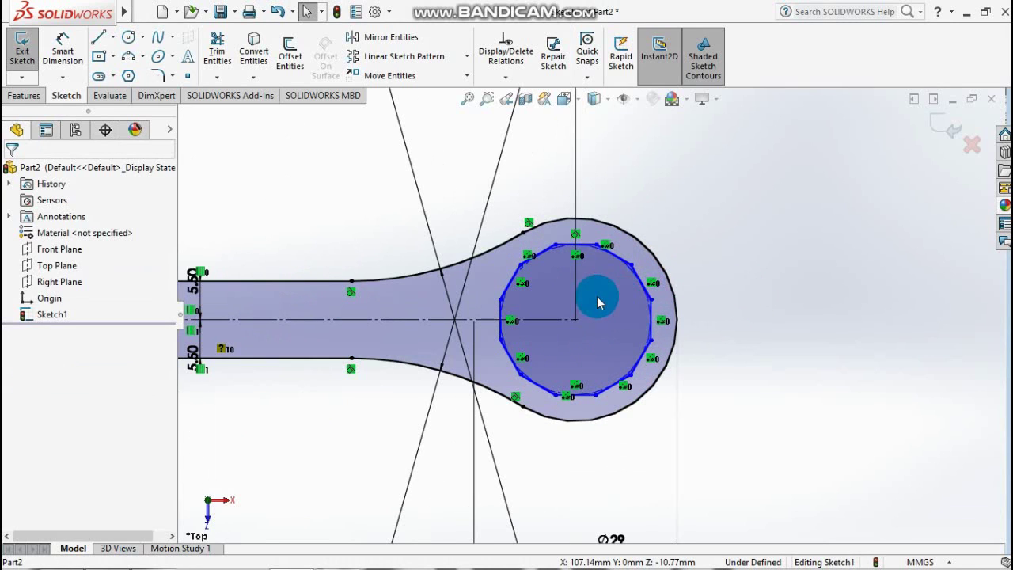
click(581, 247)
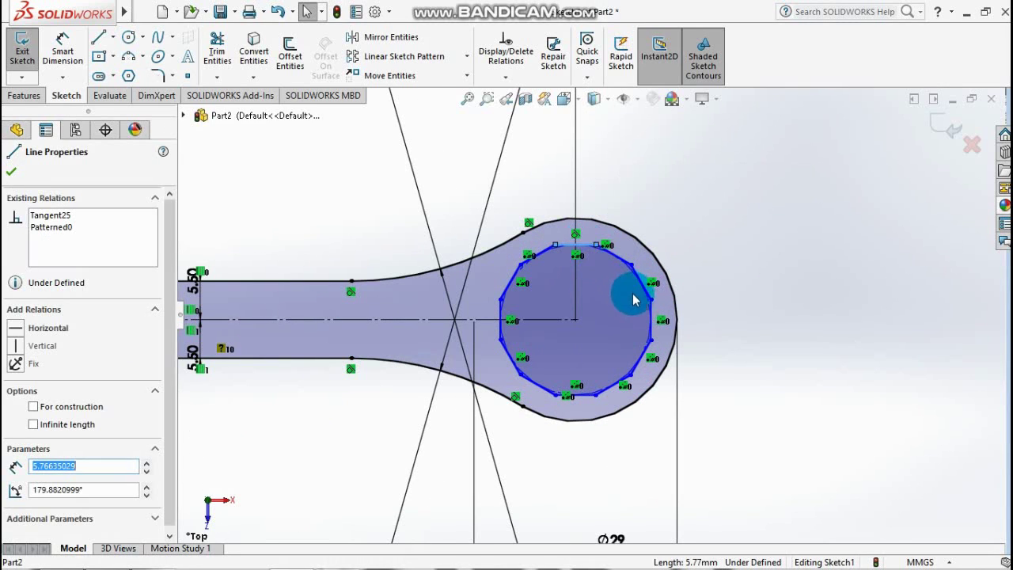
scroll(584, 343, up, 1)
scroll(538, 362, up, 1)
scroll(527, 380, up, 1)
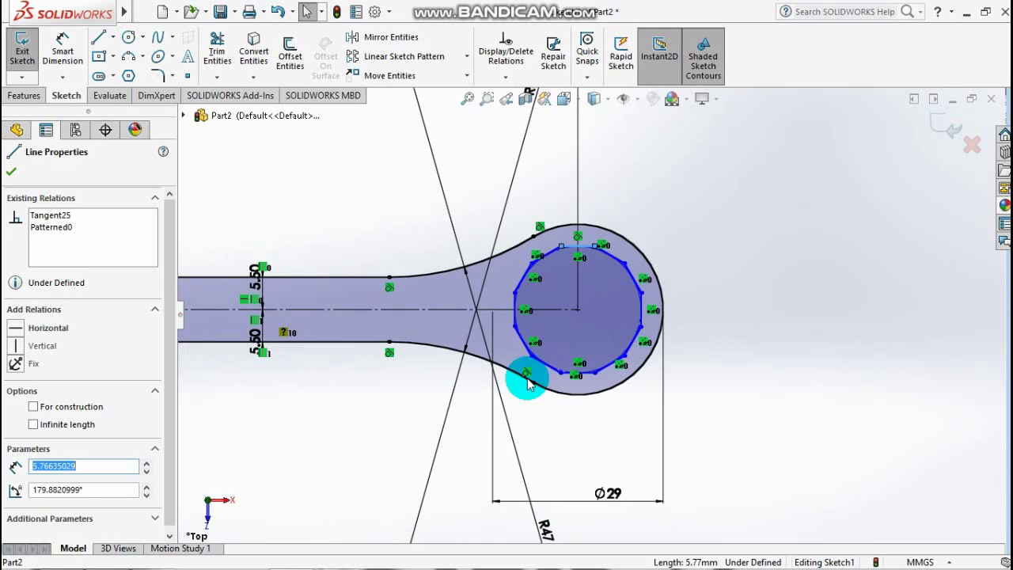
scroll(527, 380, up, 1)
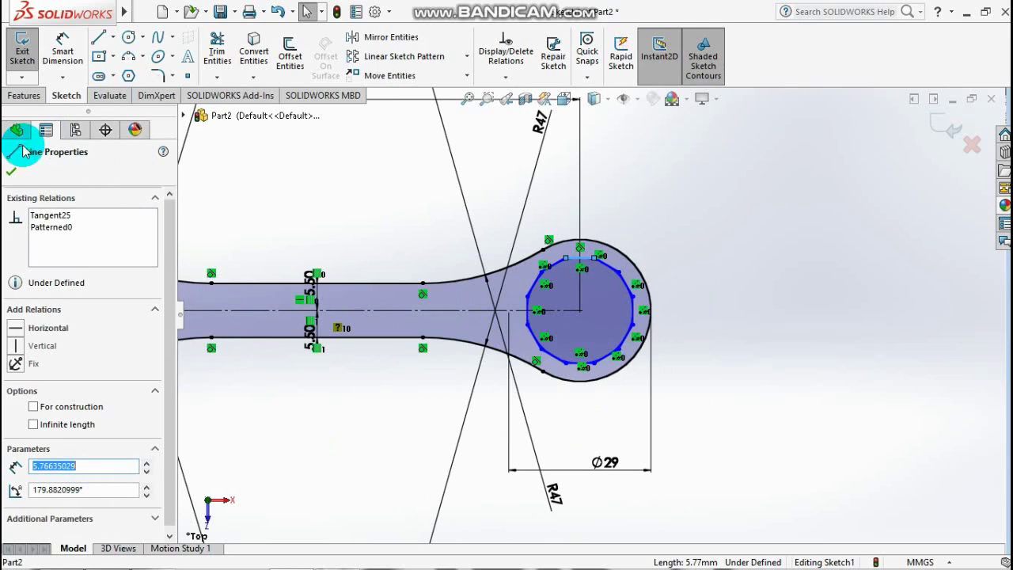
click(12, 174)
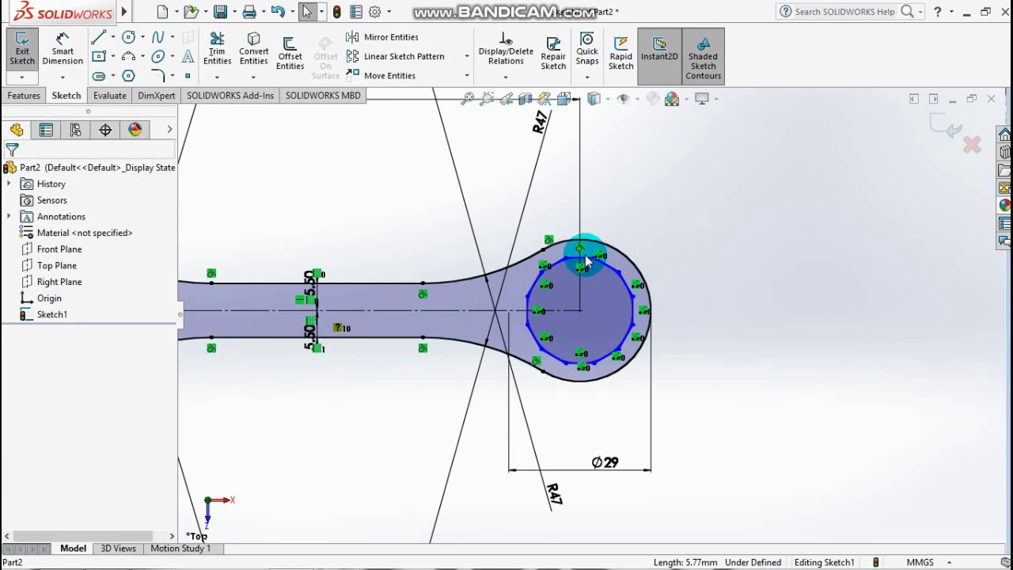
Dimension the polygon's top edge at 5 mm.
click(62, 49)
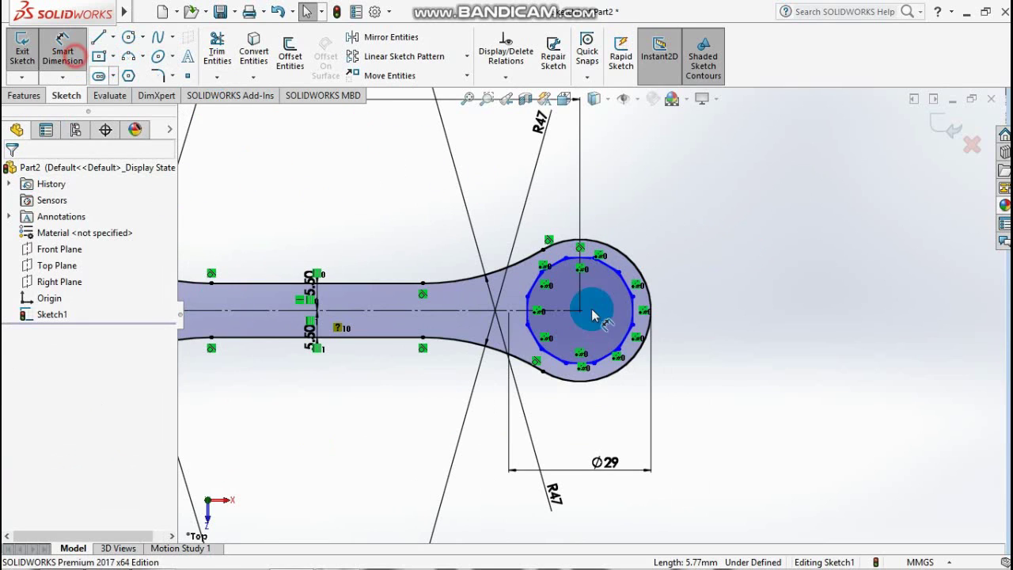
click(585, 257)
click(602, 215)
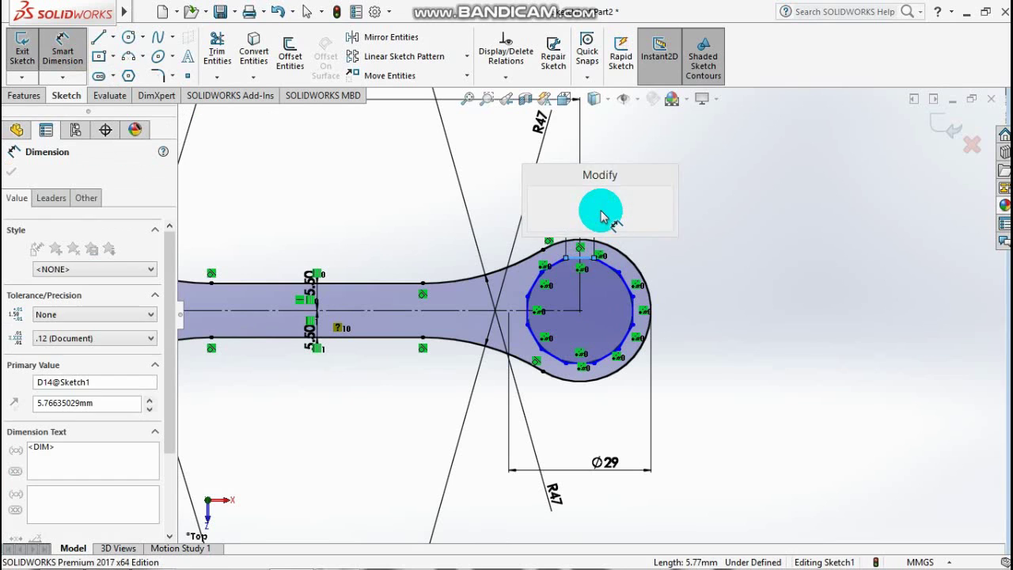
text(5)
key(Return)
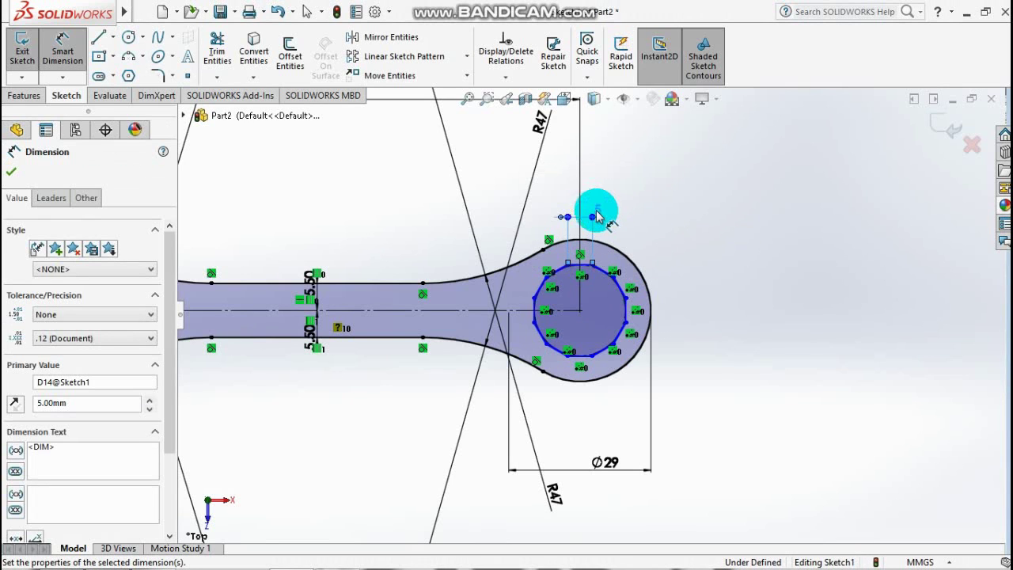
Change the polygon edge dimension to 4 mm, then to 6 mm.
click(601, 215)
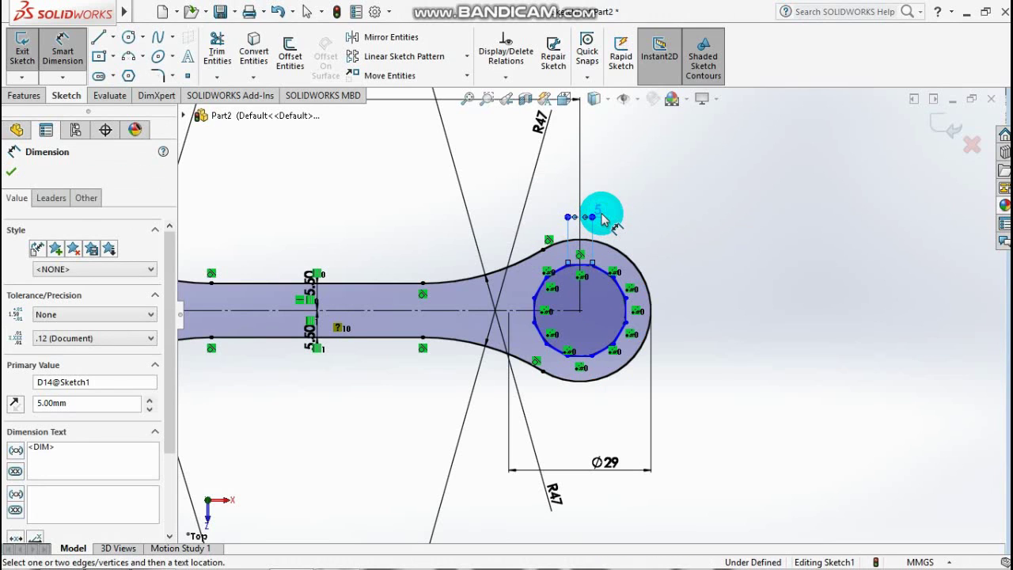
double_click(599, 216)
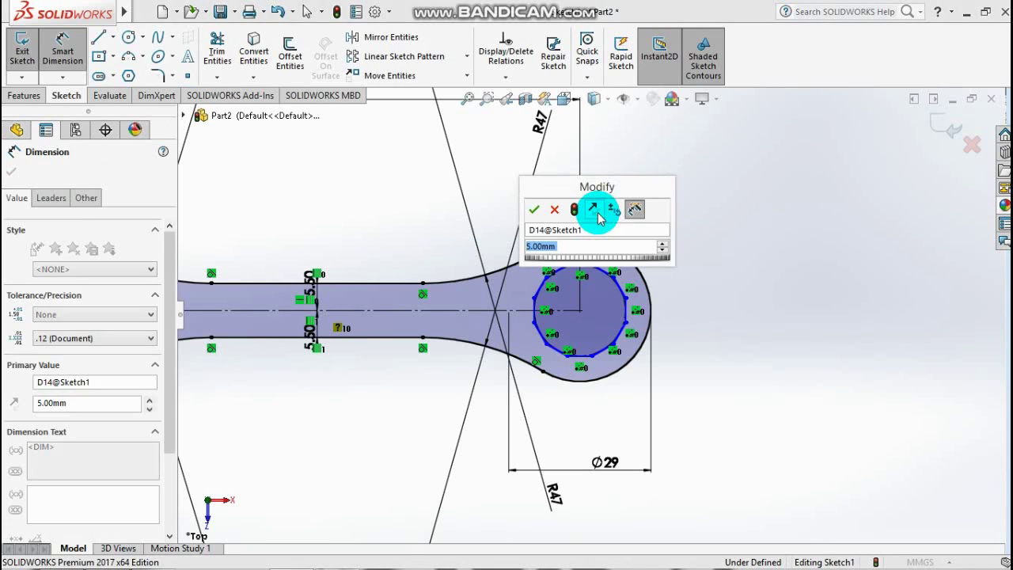
text(54)
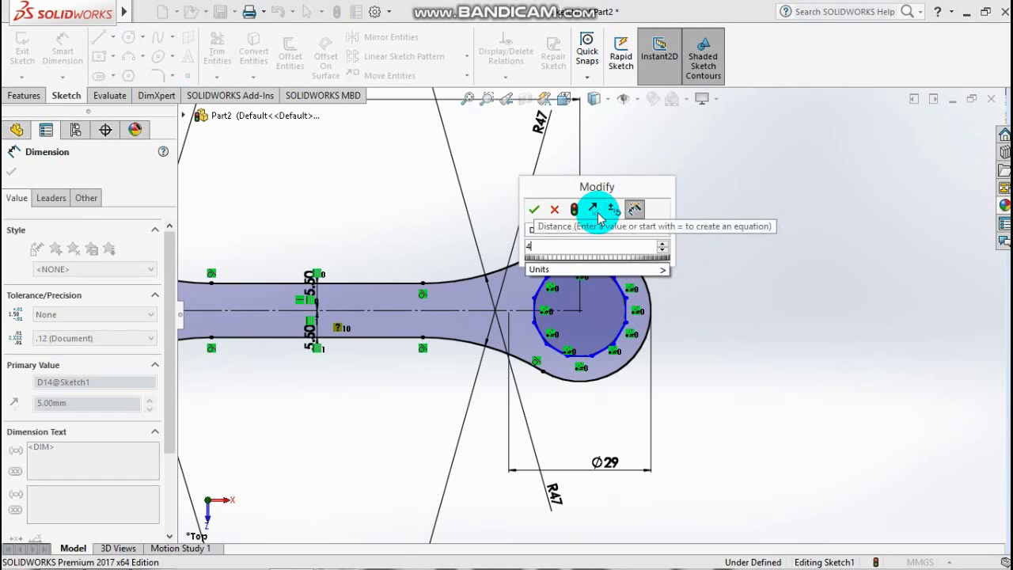
key(Return)
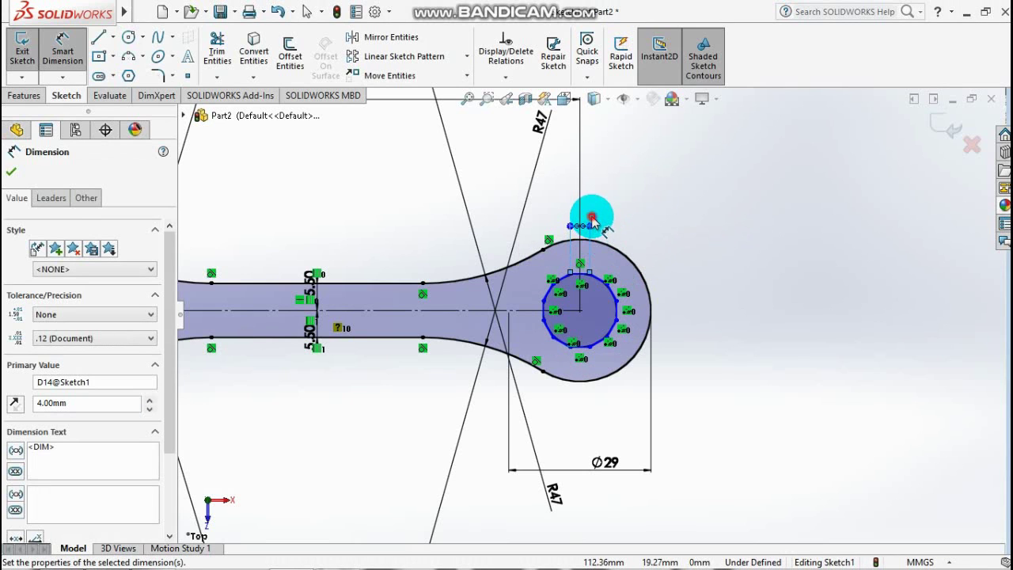
double_click(592, 217)
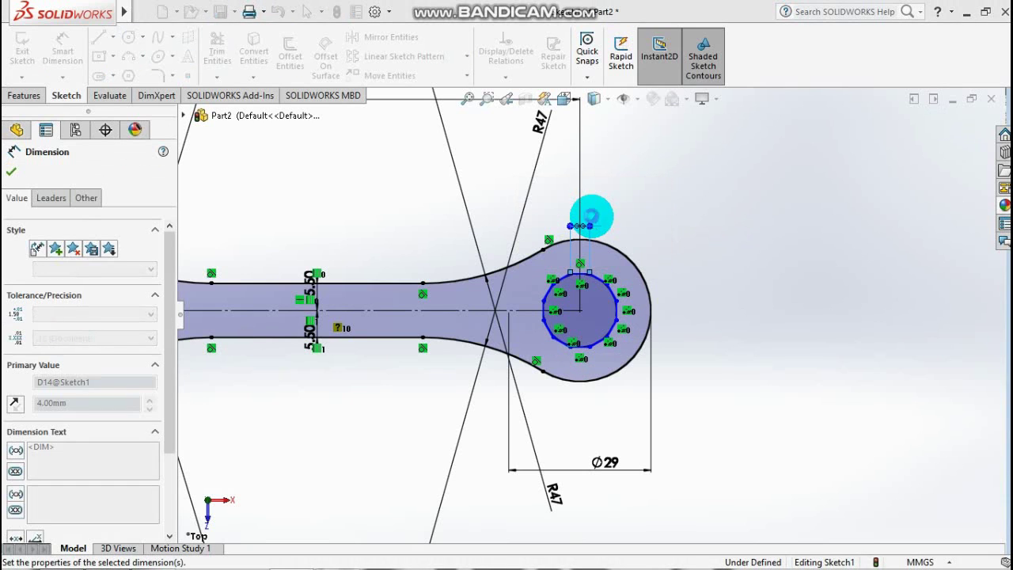
text(6)
key(Return)
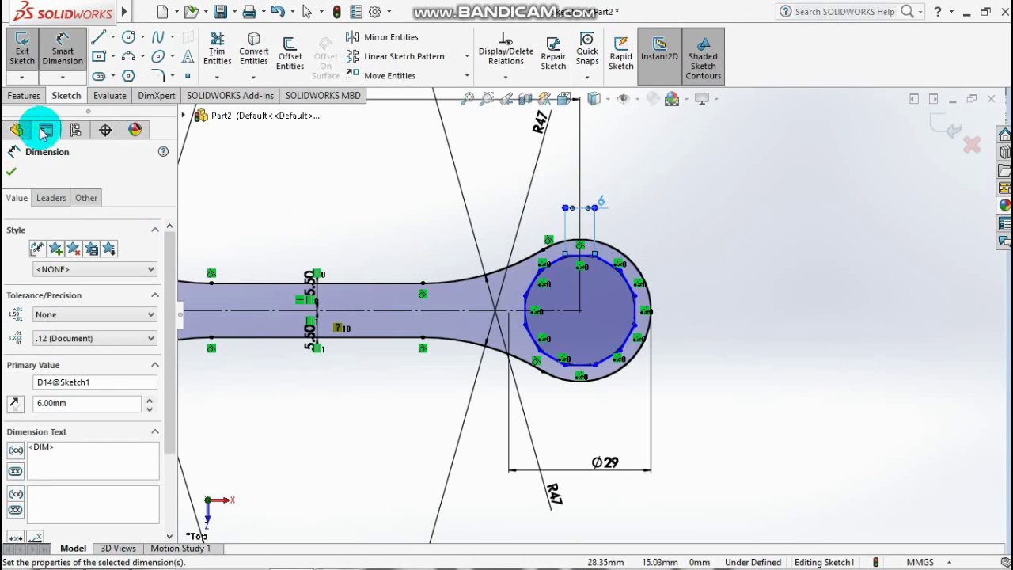
click(11, 167)
click(716, 247)
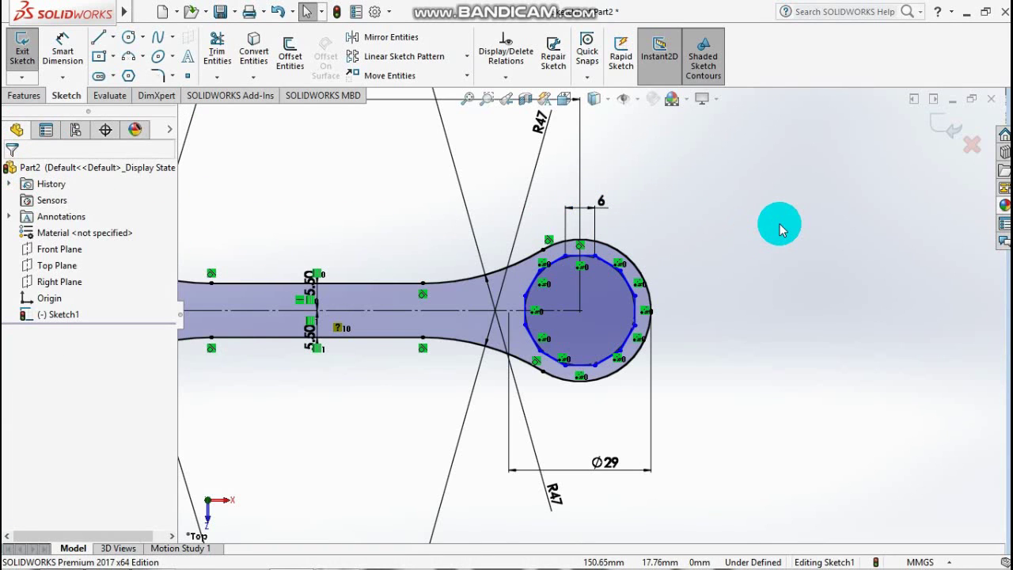
key(ctrl+Left)
key(ctrl+Down)
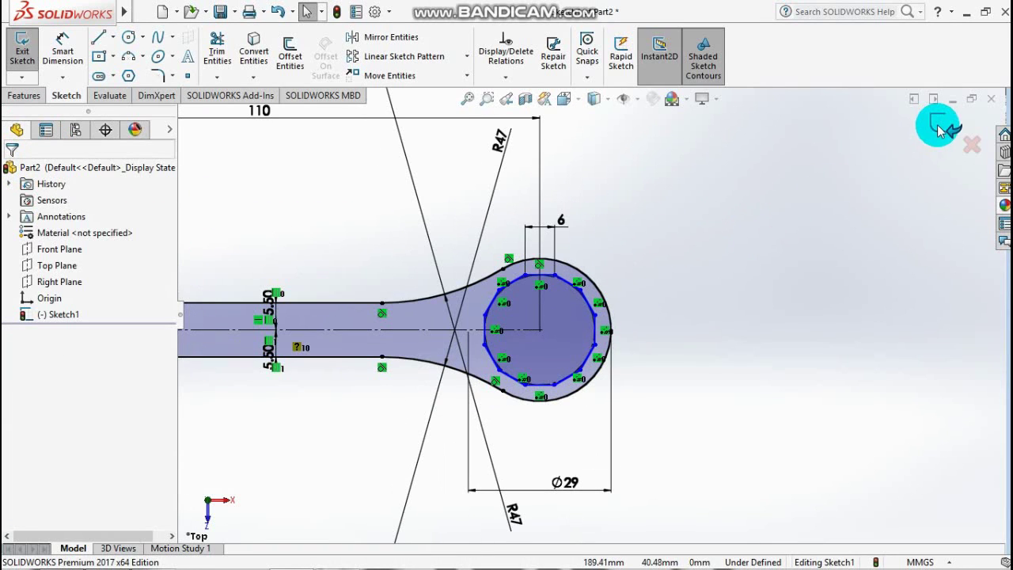
Exit Sketch1 and extrude it 5 mm into the Boss-Extrude1 wrench body.
click(939, 129)
scroll(696, 281, up, 3)
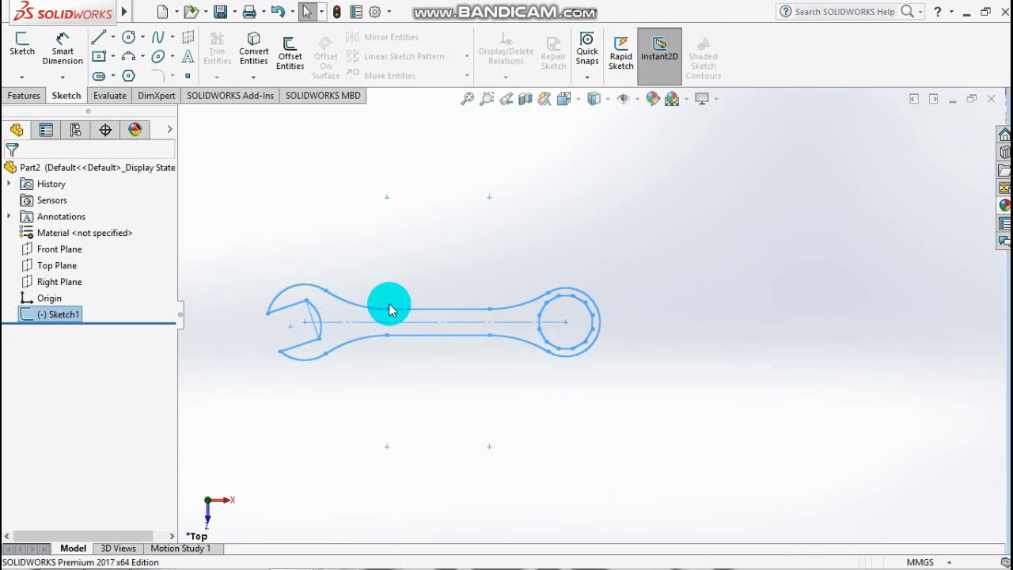
scroll(389, 309, down, 1)
scroll(389, 309, down, 1)
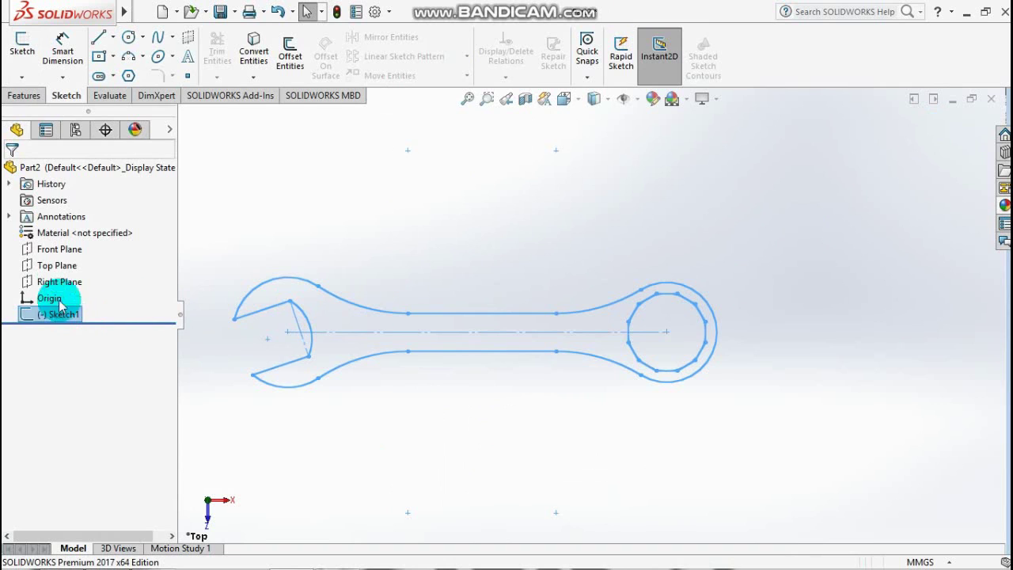
click(26, 96)
click(28, 51)
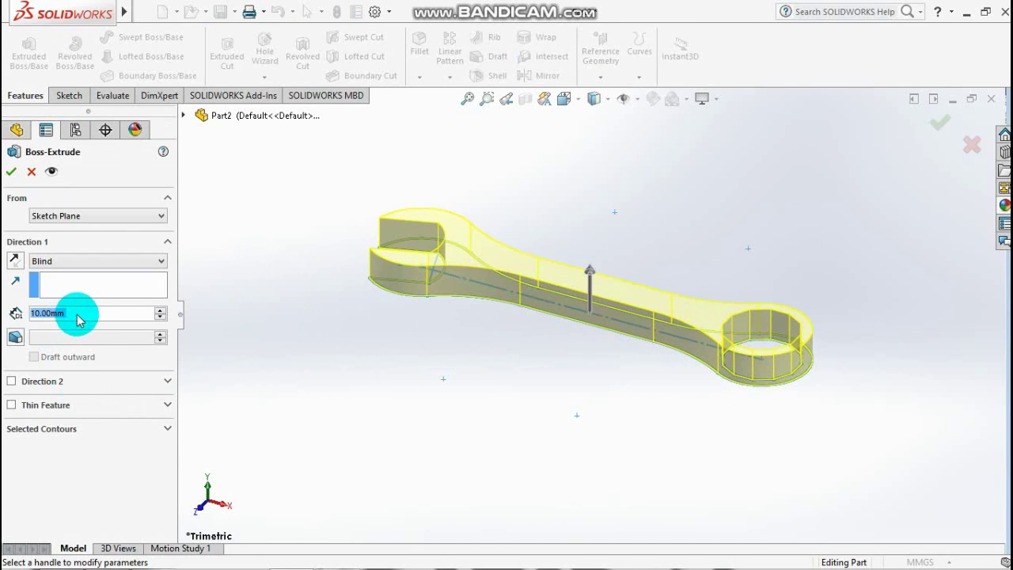
text(5)
key(Return)
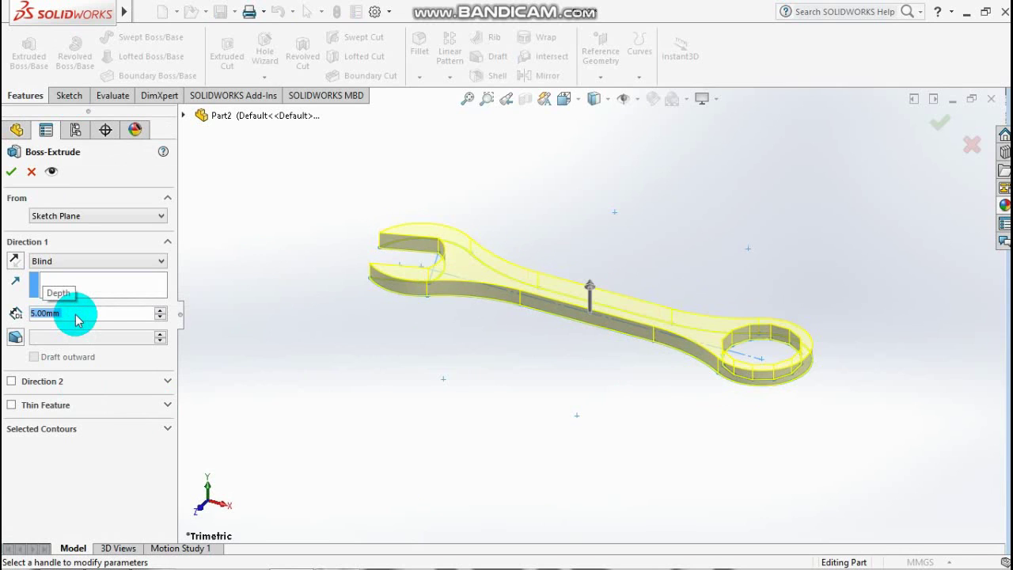
click(11, 171)
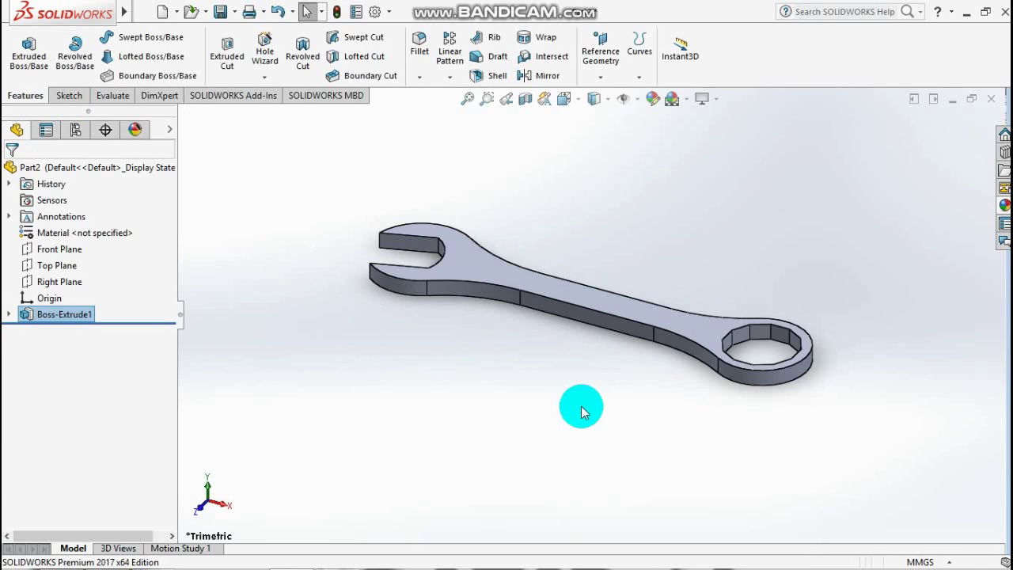
mouse_move(582, 411)
middle_down()
mouse_move(518, 434)
mouse_move(583, 395)
mouse_move(587, 320)
middle_up()
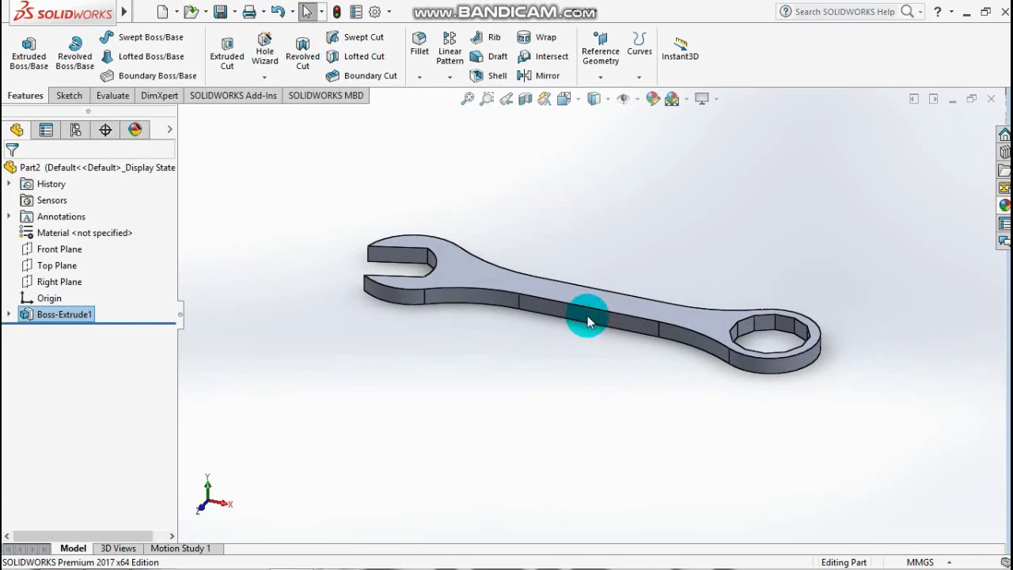
scroll(572, 289, down, 2)
Add Fillet1 with a 2 mm radius on the wrench's top face edges.
click(419, 46)
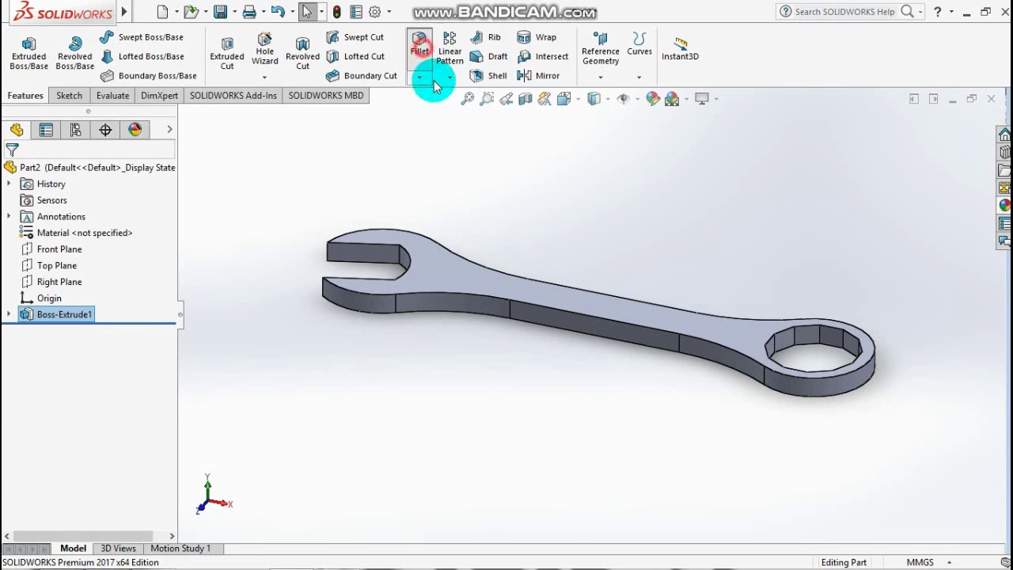
click(446, 273)
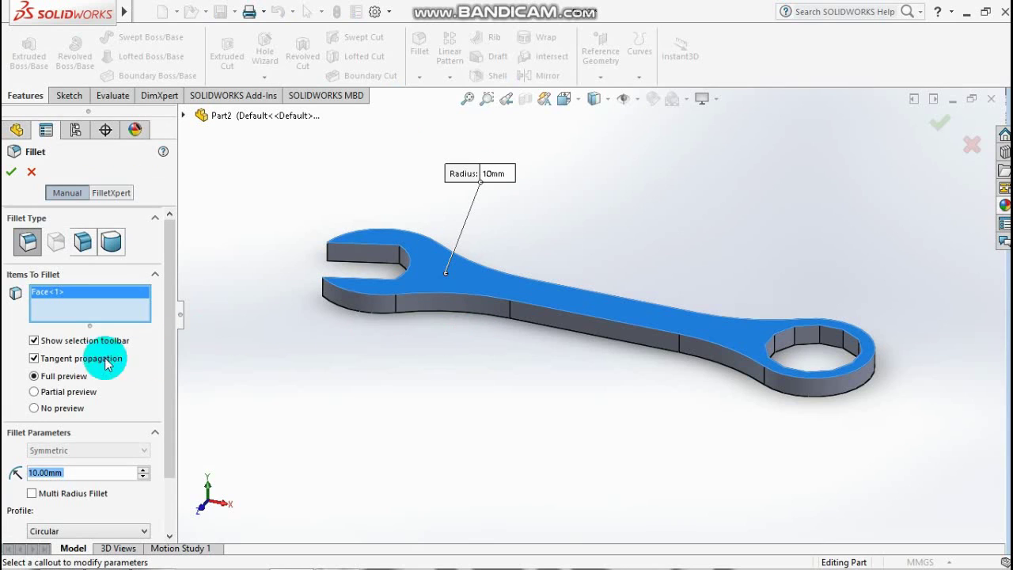
text(2)
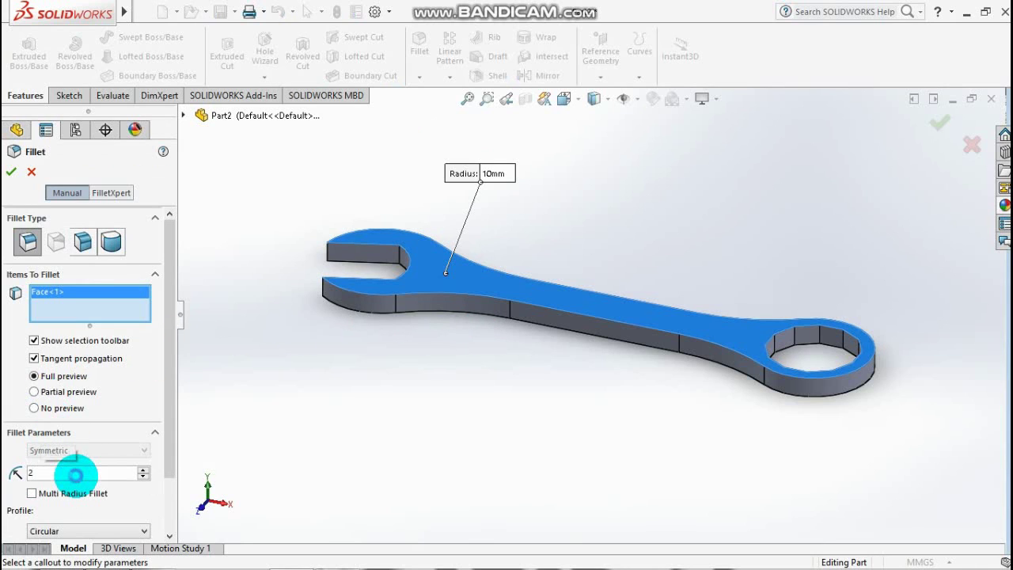
key(Return)
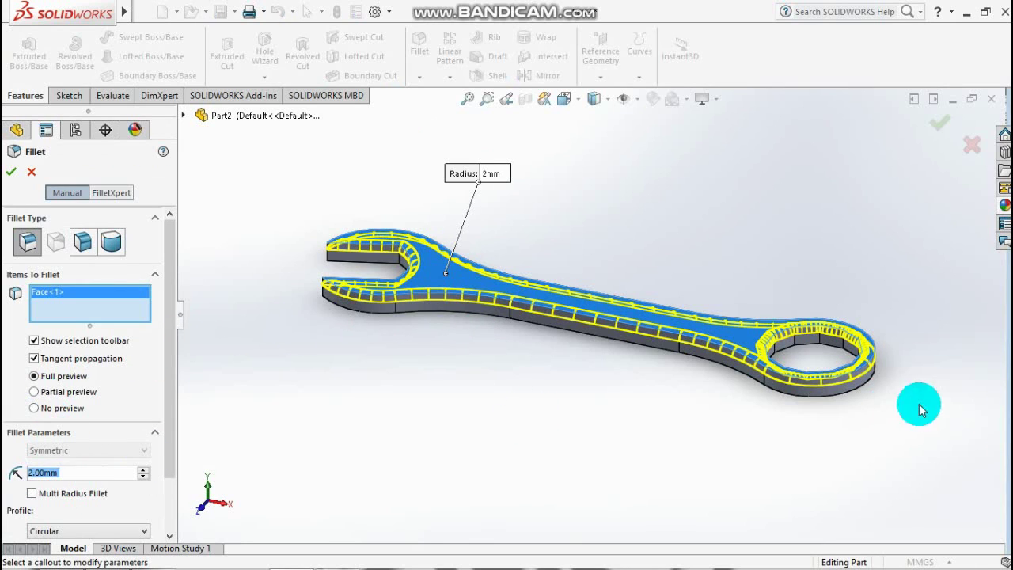
click(11, 175)
mouse_move(565, 384)
middle_down()
mouse_move(535, 463)
mouse_move(603, 411)
mouse_move(616, 436)
mouse_move(595, 475)
middle_up()
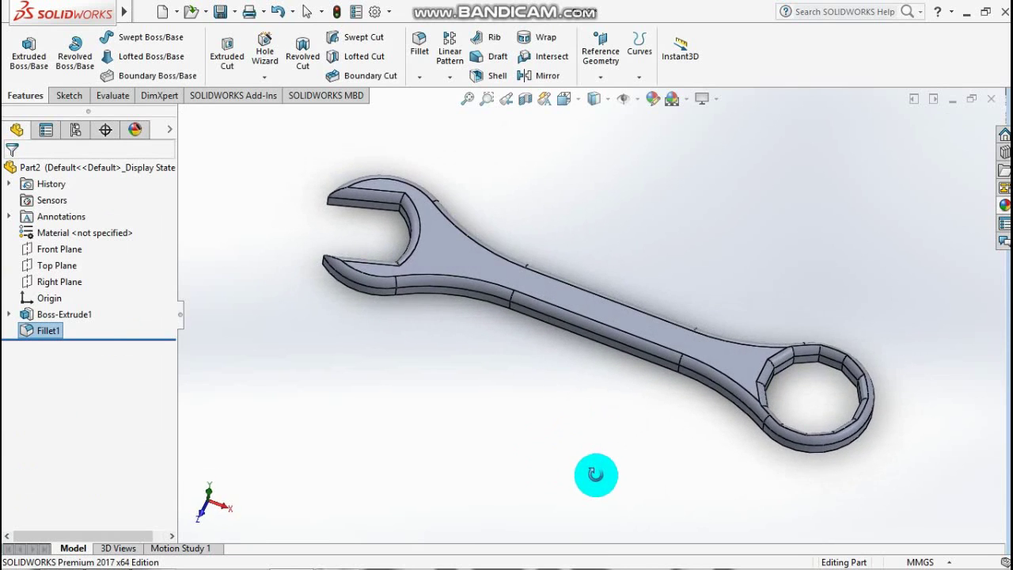
Edit Fillet1, replacing Face<1> with the top and bottom outline edges.
right_click(46, 332)
click(57, 214)
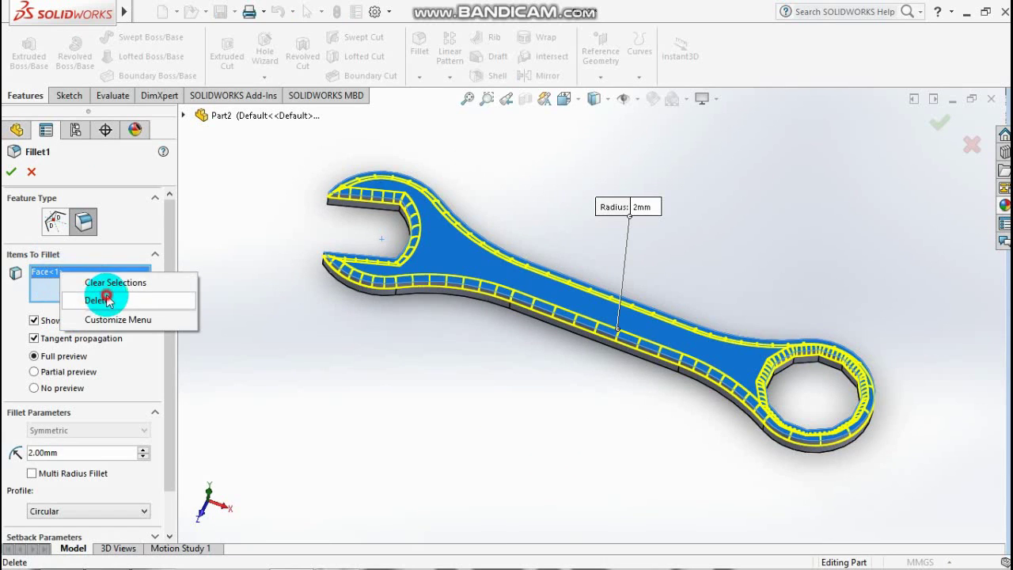
click(96, 285)
mouse_move(459, 368)
middle_down()
mouse_move(396, 396)
mouse_move(399, 404)
middle_up()
scroll(571, 266, down, 5)
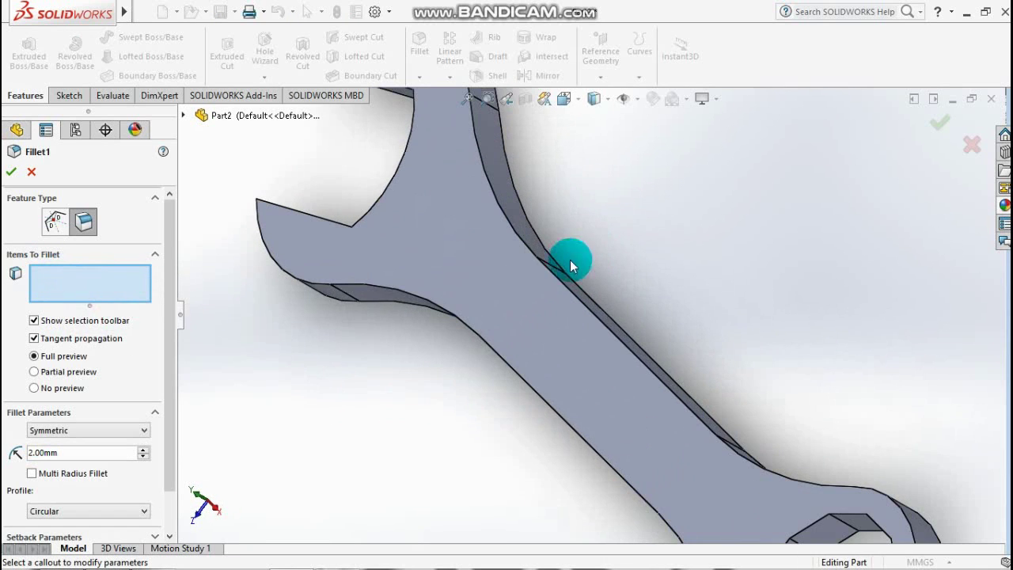
click(552, 277)
scroll(818, 294, up, 3)
scroll(818, 293, up, 2)
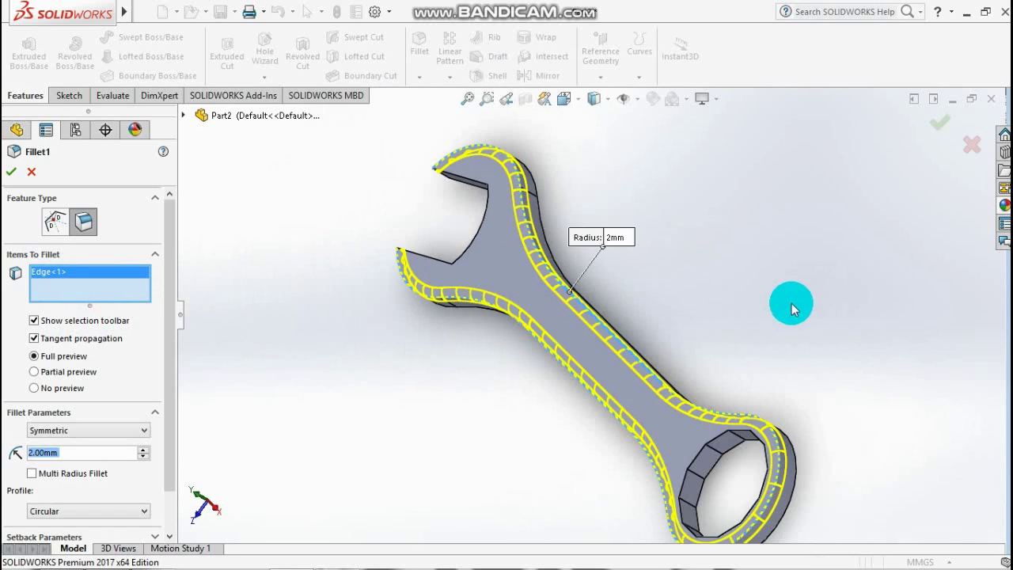
middle_drag(806, 357, 755, 357)
mouse_move(826, 357)
middle_down()
mouse_move(902, 400)
mouse_move(793, 366)
middle_up()
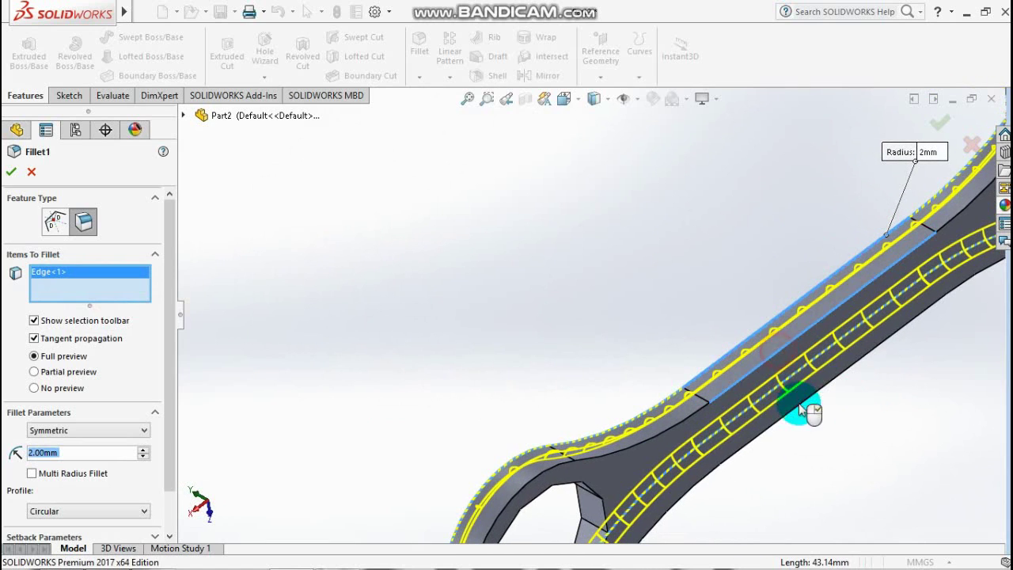
click(795, 402)
Reduce the Fillet1 radius to 1 mm and confirm.
mouse_move(853, 445)
middle_down()
mouse_move(777, 429)
mouse_move(879, 375)
mouse_move(941, 375)
mouse_move(944, 413)
middle_up()
click(6, 267)
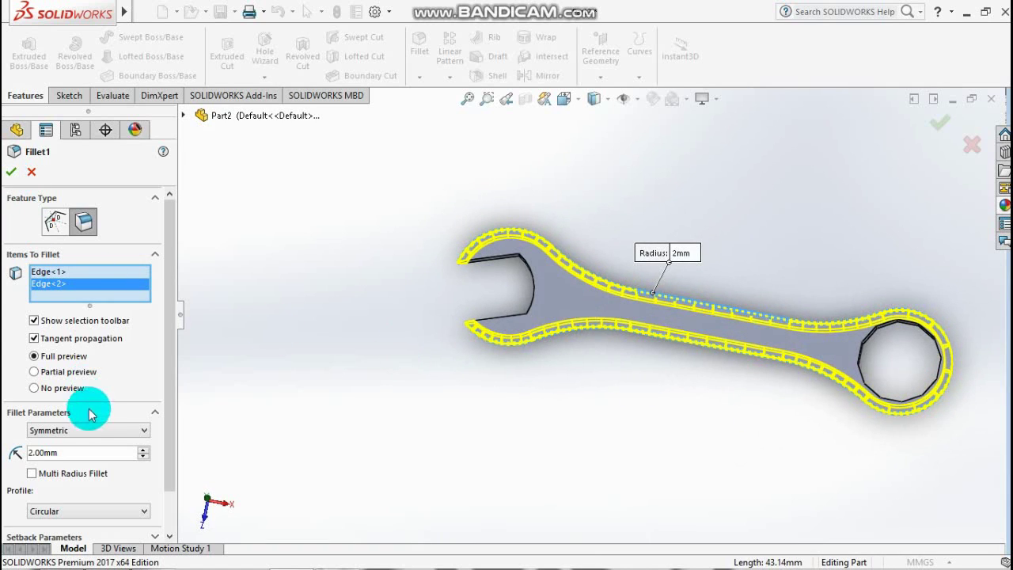
click(72, 452)
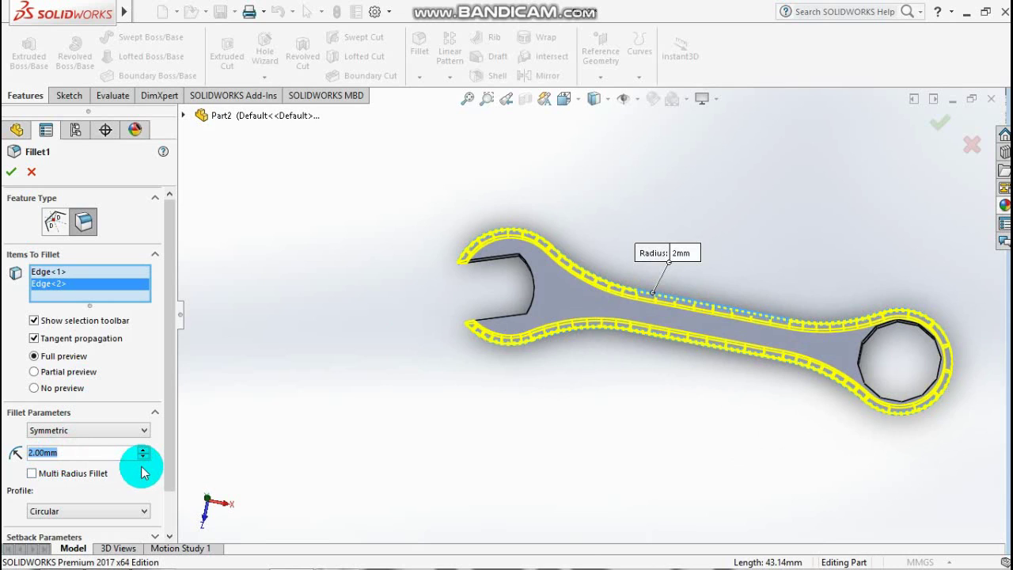
key(Down)
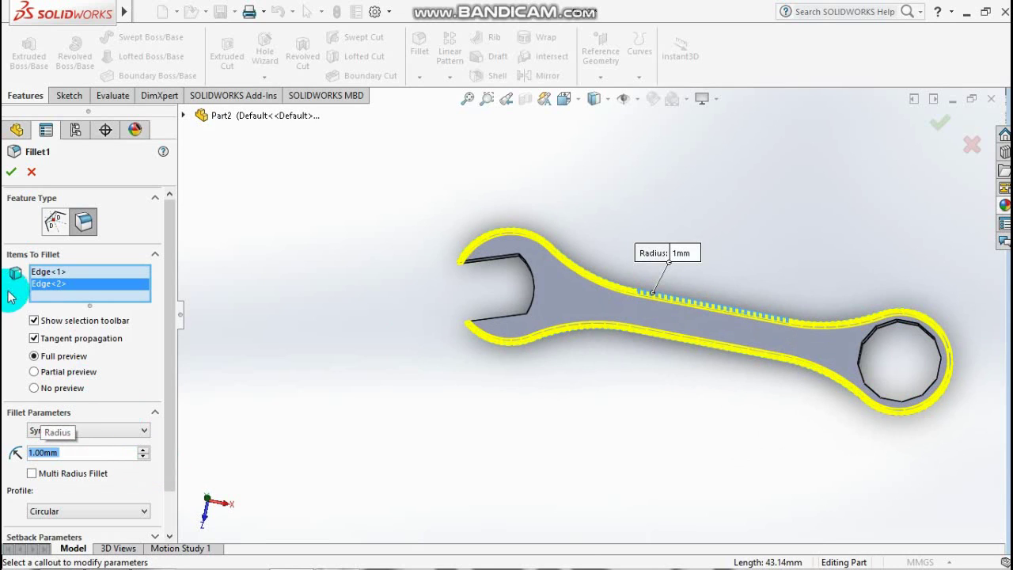
click(9, 173)
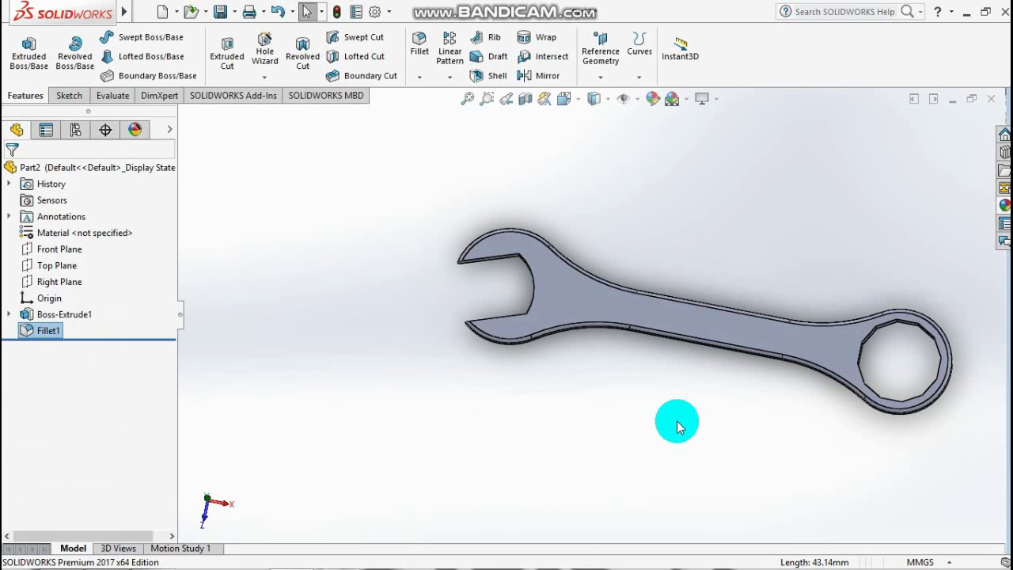
Show the wrench in isometric view and pan it into position.
mouse_move(673, 422)
middle_down()
mouse_move(633, 474)
mouse_move(667, 414)
middle_up()
key(space)
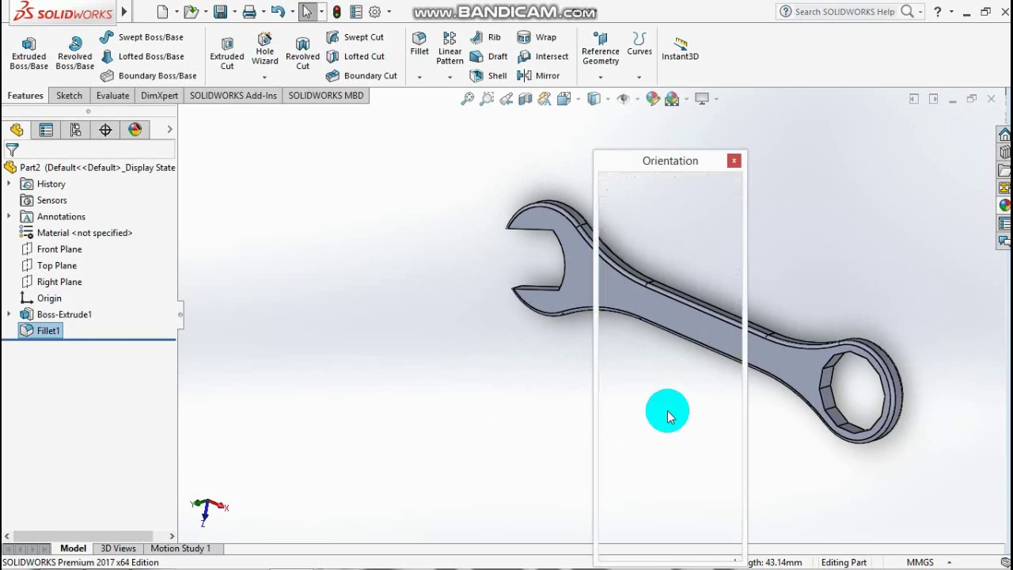
click(716, 208)
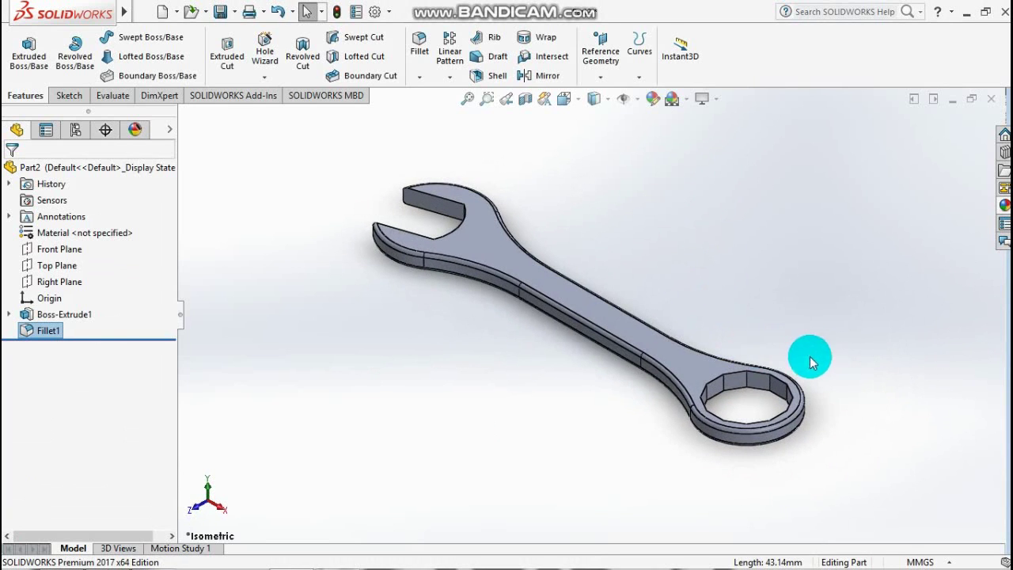
ctrl+middle_drag(807, 355, 738, 340)
scroll(659, 318, up, 1)
scroll(459, 189, up, 1)
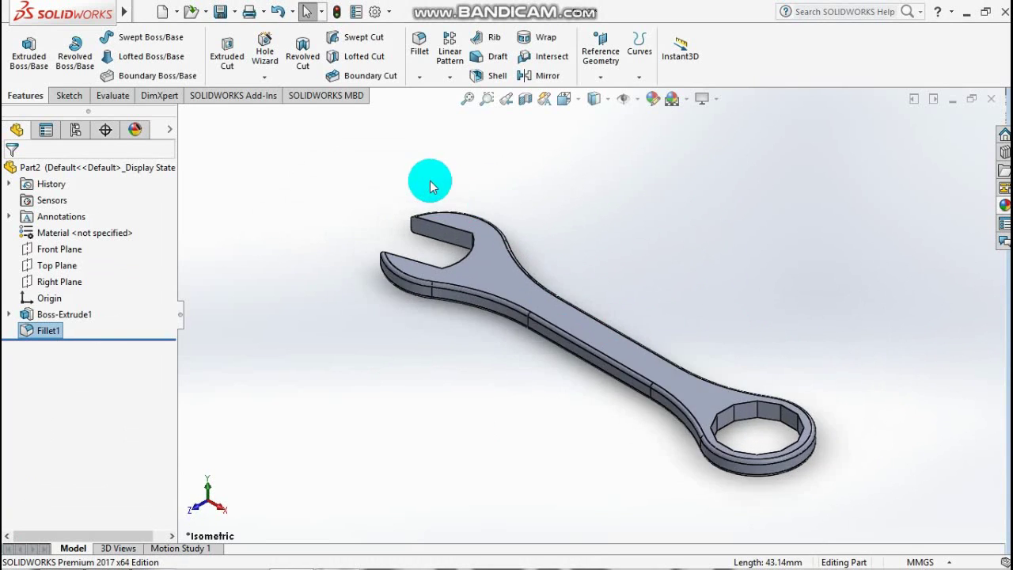
scroll(429, 180, down, 2)
scroll(704, 388, up, 1)
mouse_move(810, 464)
ctrl+middle_down()
mouse_move(830, 447)
mouse_move(777, 406)
ctrl+middle_up()
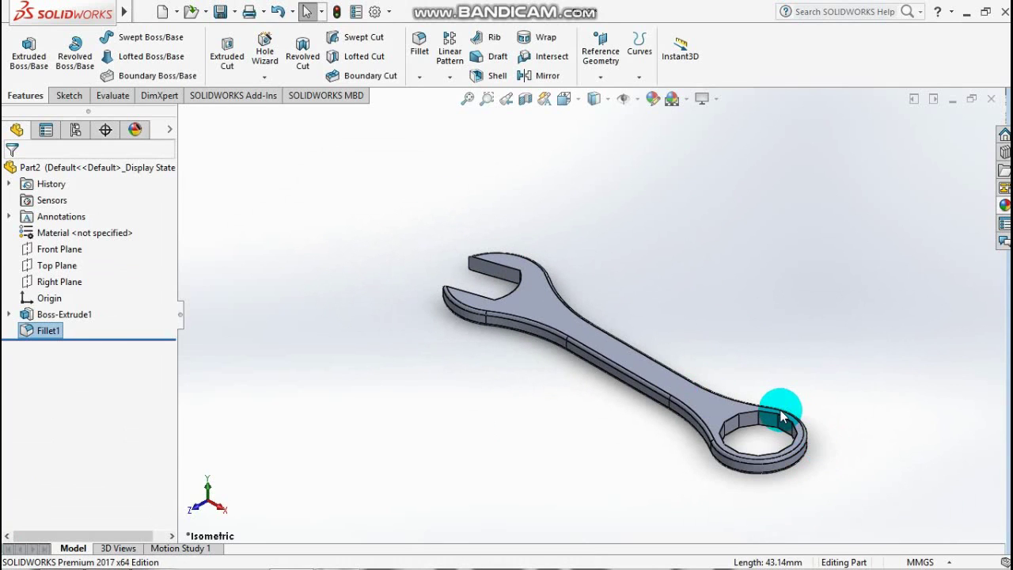
Try the Plain White scene, then switch back to 3 Point Faded and select Part2.
click(1003, 204)
click(291, 346)
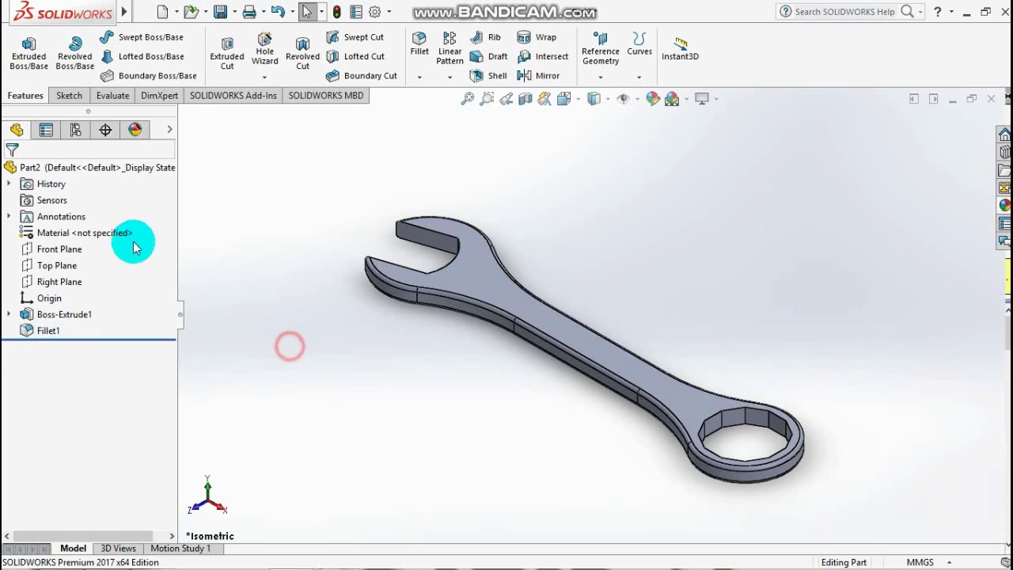
click(80, 168)
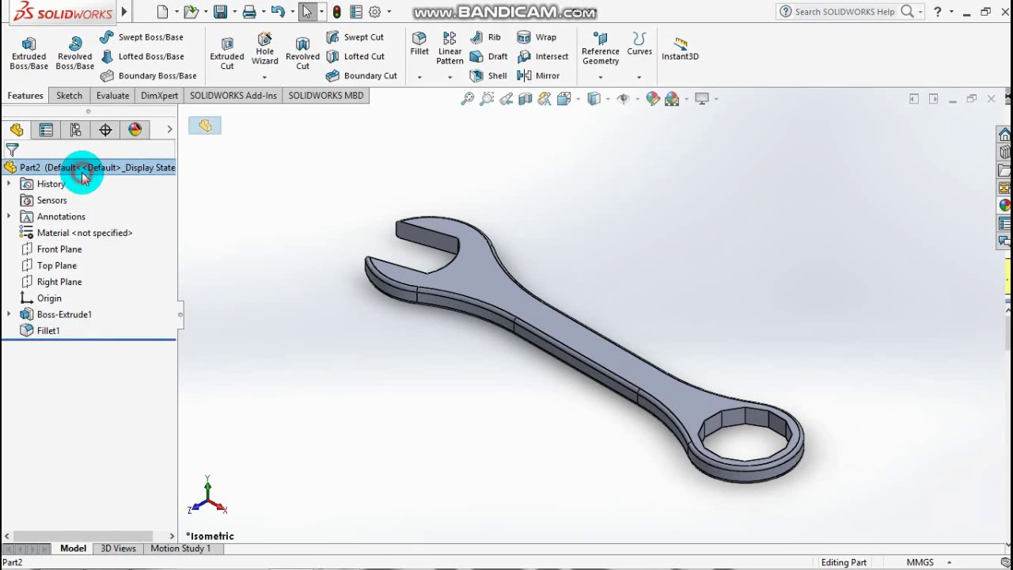
click(671, 99)
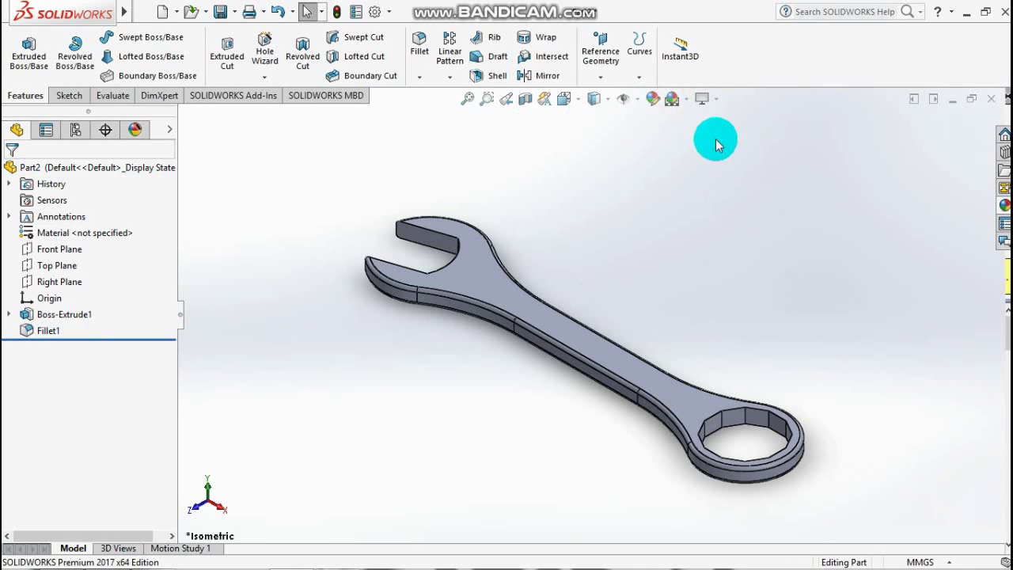
click(674, 99)
click(686, 98)
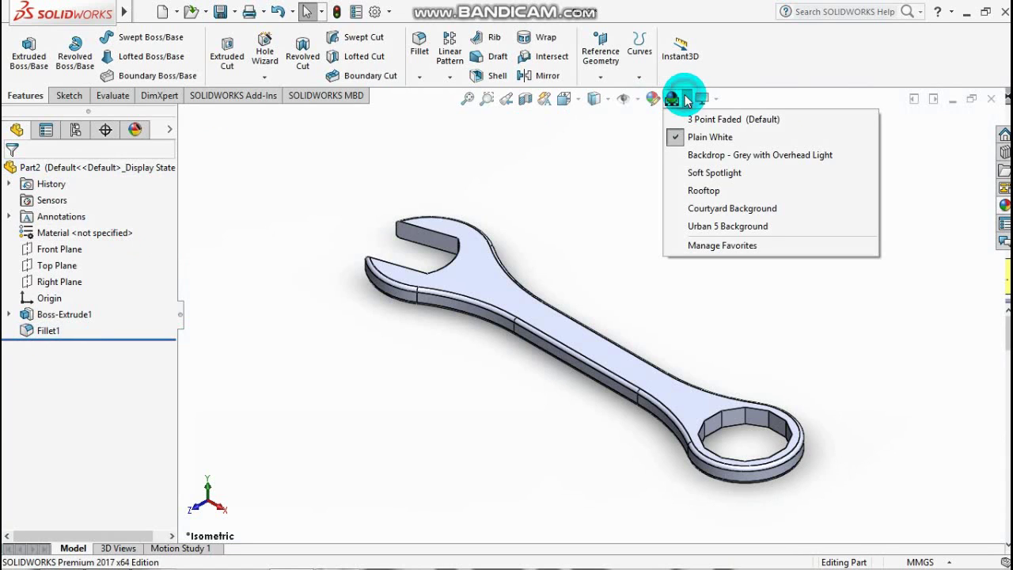
click(685, 119)
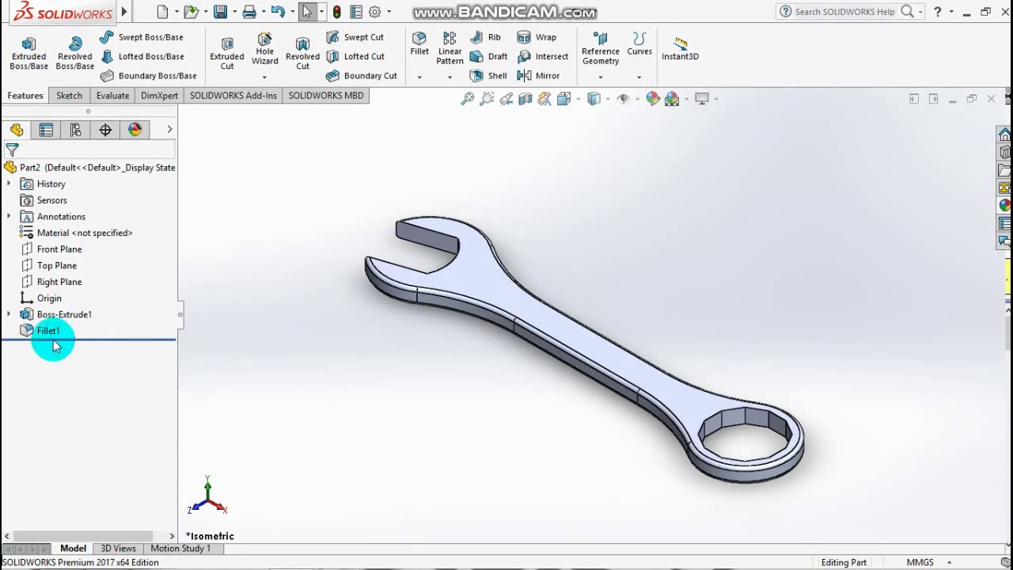
click(83, 167)
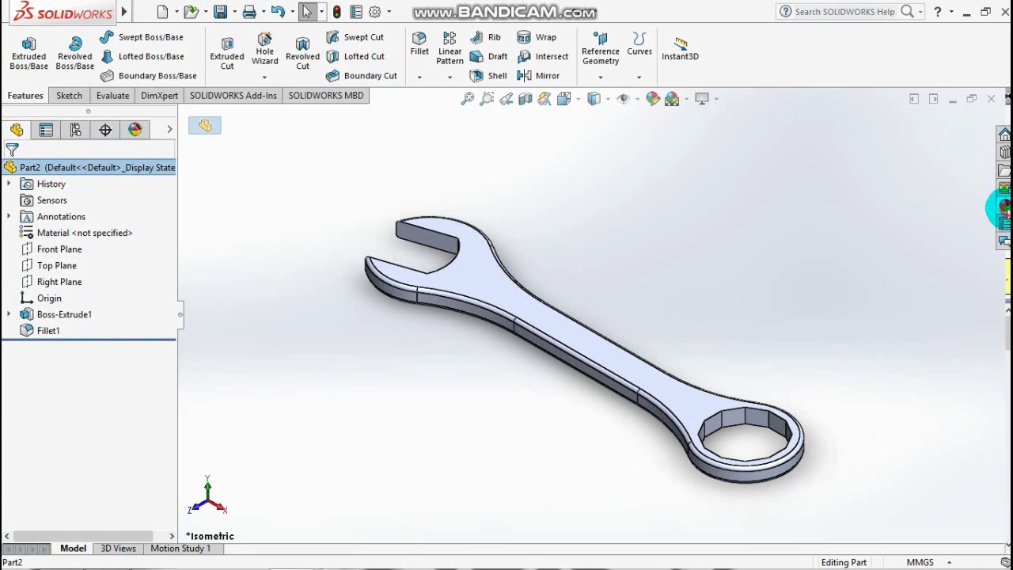
Try chromium plate and brushed chromium appearances on the wrench, ending on chromium plate.
click(1004, 205)
click(873, 192)
scroll(885, 212, down, 1)
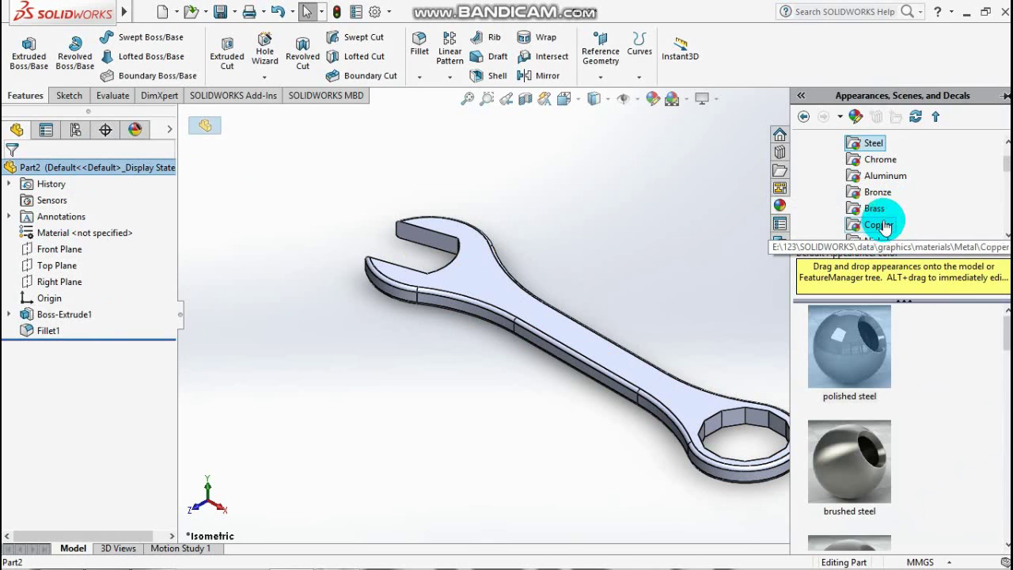
click(886, 166)
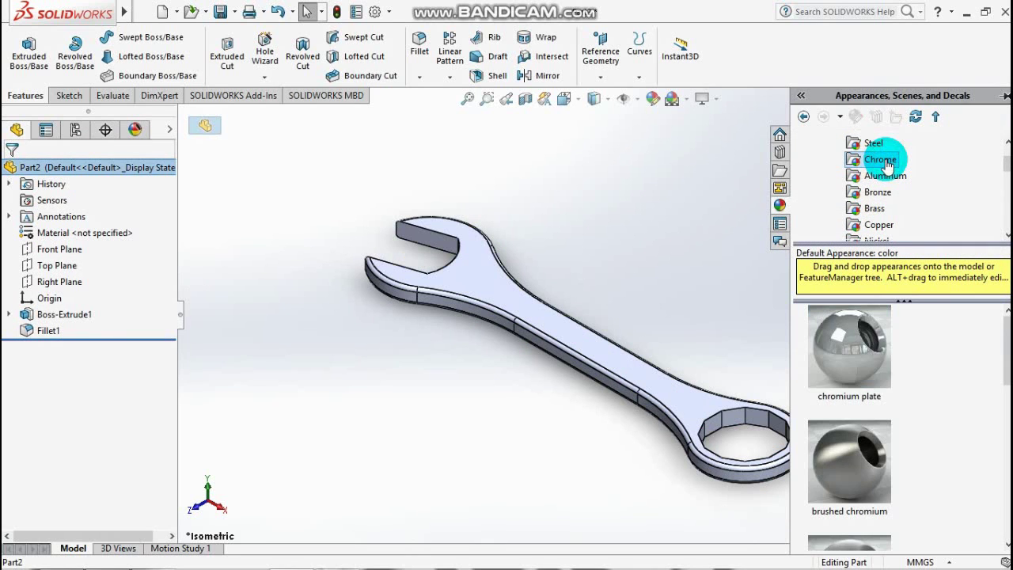
double_click(864, 355)
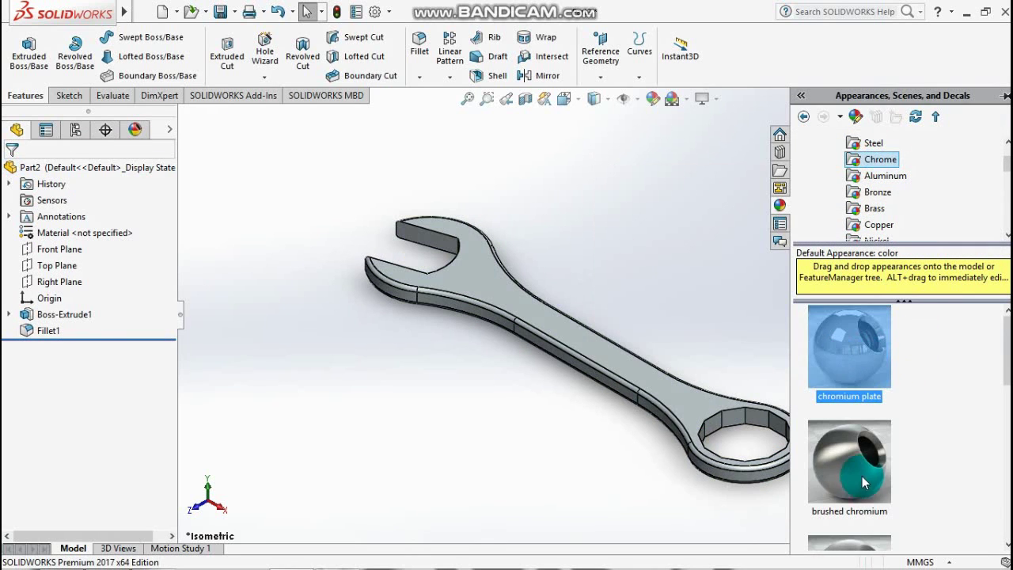
double_click(861, 473)
double_click(856, 367)
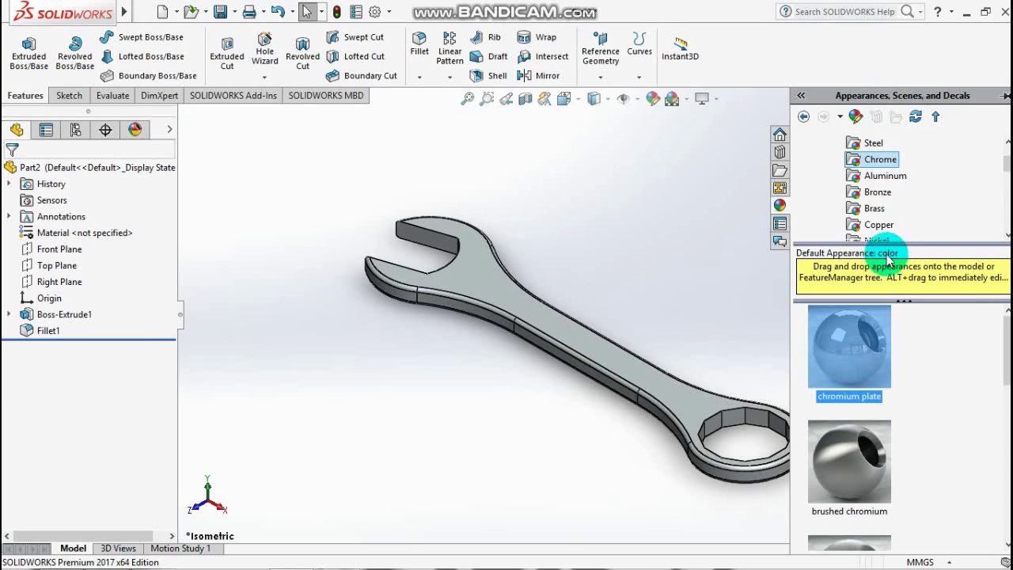
Try polished and brushed brass, then apply matte brass to the wrench.
scroll(894, 215, down, 1)
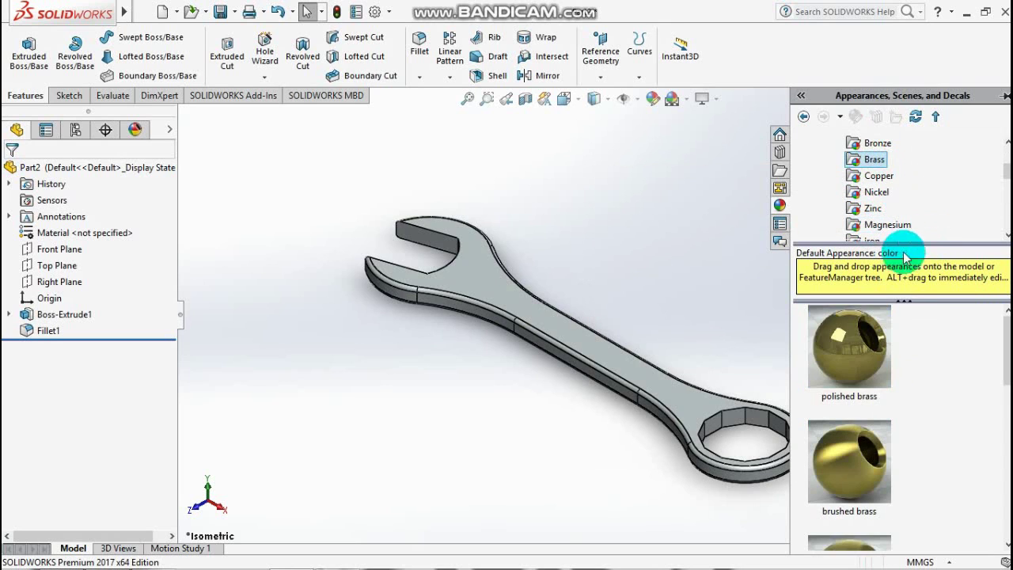
double_click(868, 400)
double_click(859, 465)
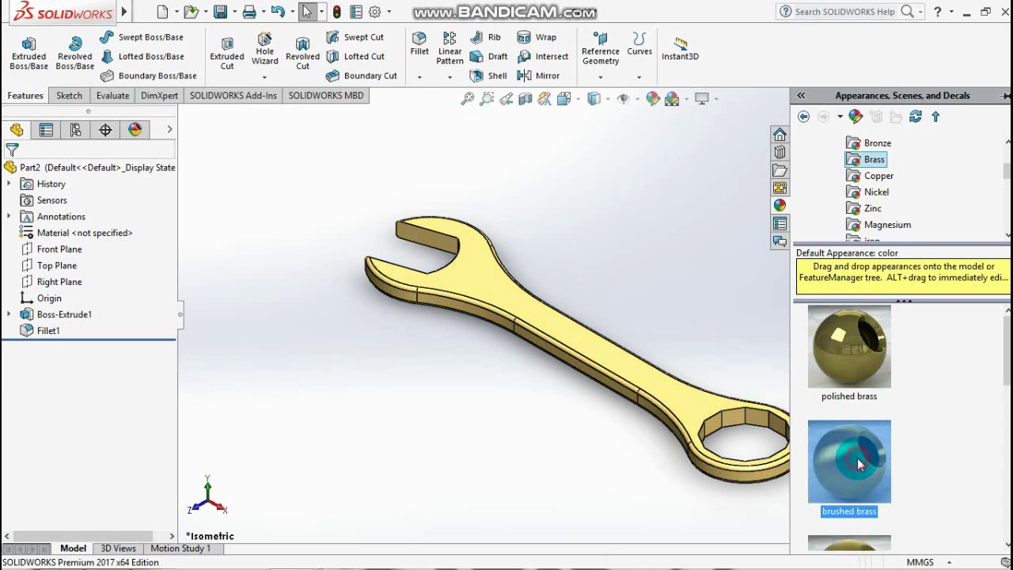
scroll(860, 491, down, 2)
scroll(860, 494, down, 2)
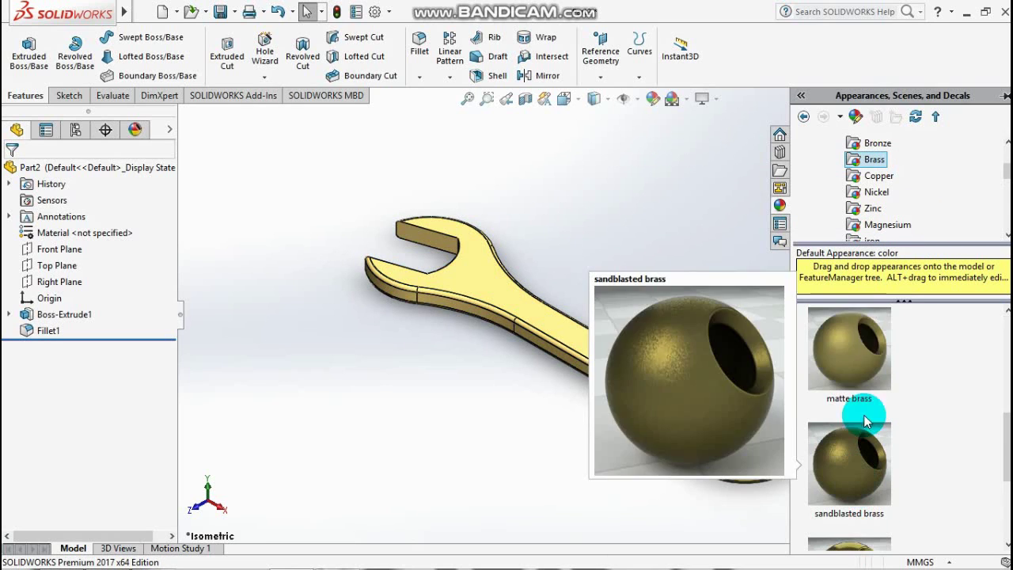
double_click(868, 342)
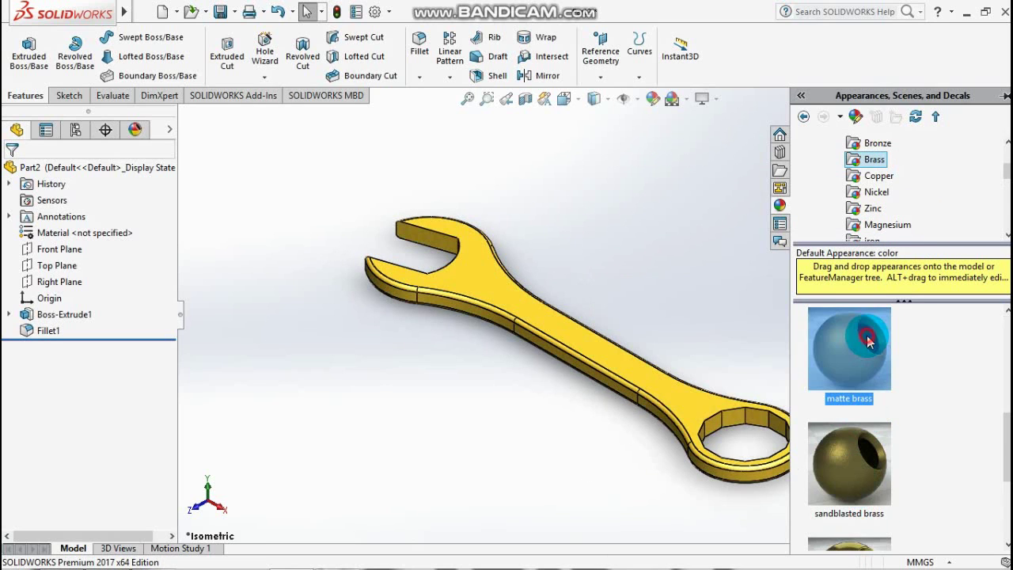
Browse the Nickel, Zinc, Magnesium and Titanium appearances, then close the library.
click(880, 194)
click(873, 208)
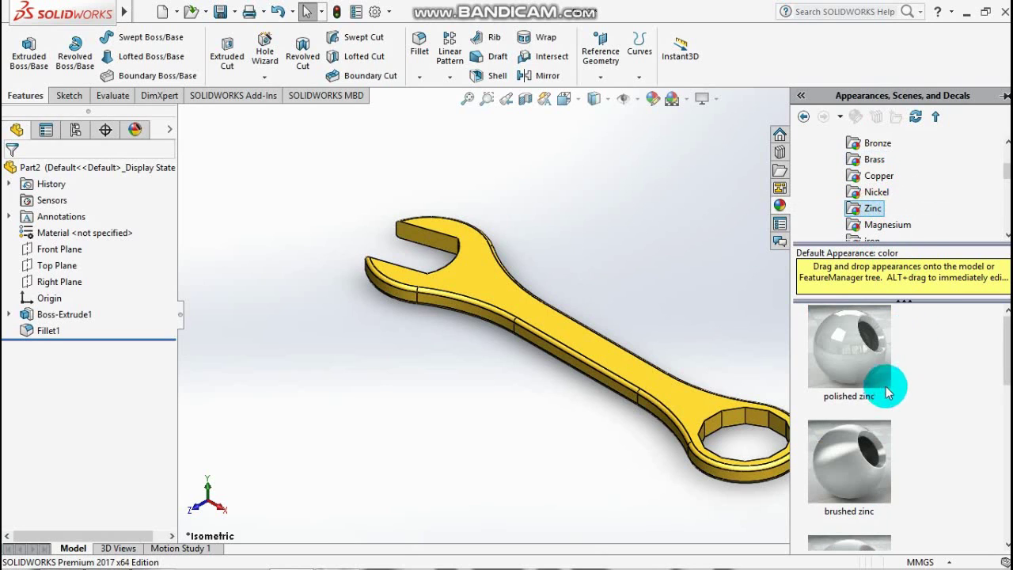
click(887, 225)
scroll(901, 234, down, 1)
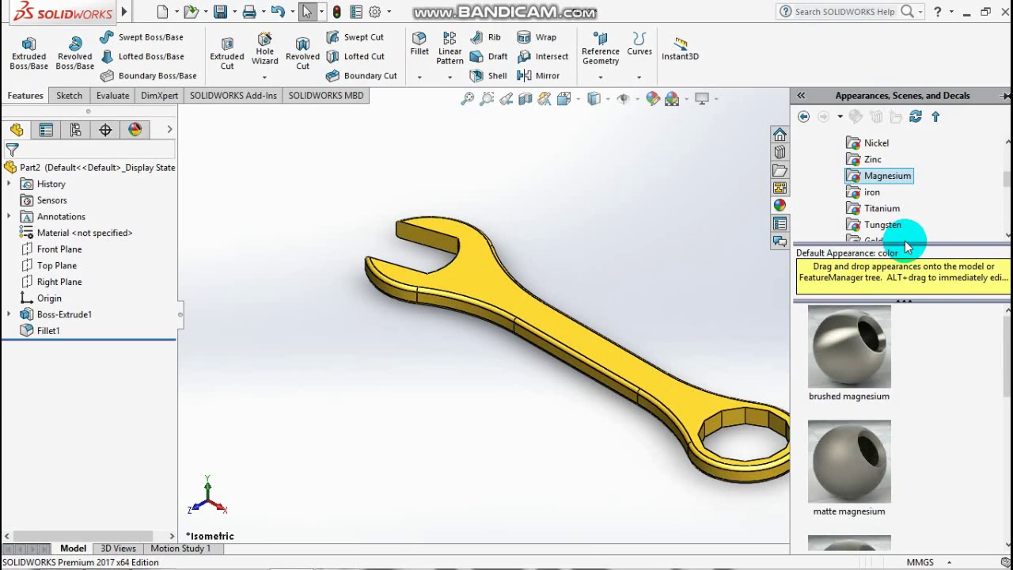
click(889, 214)
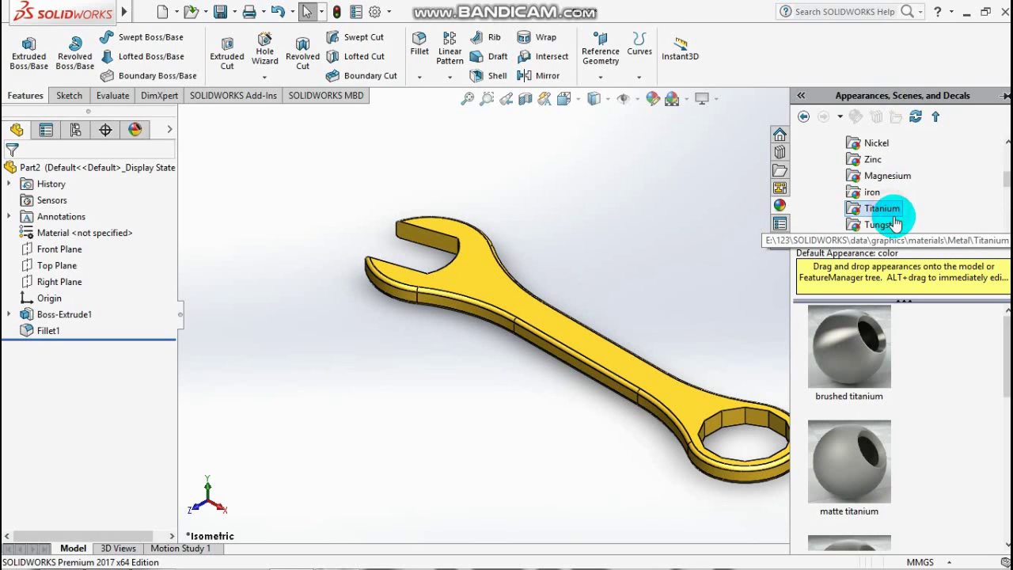
click(884, 175)
scroll(878, 192, up, 1)
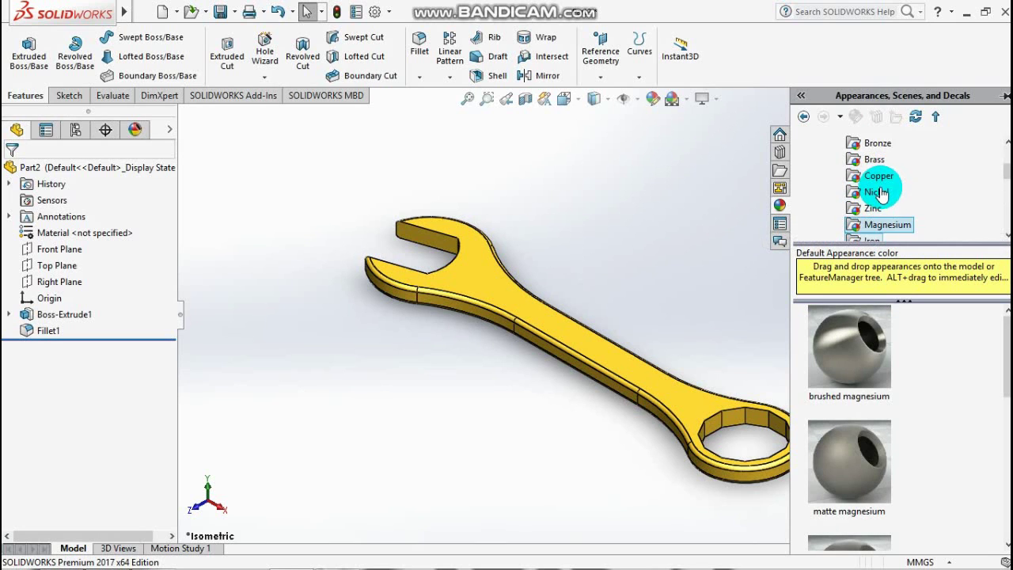
scroll(874, 192, up, 2)
scroll(874, 193, down, 1)
scroll(882, 192, up, 1)
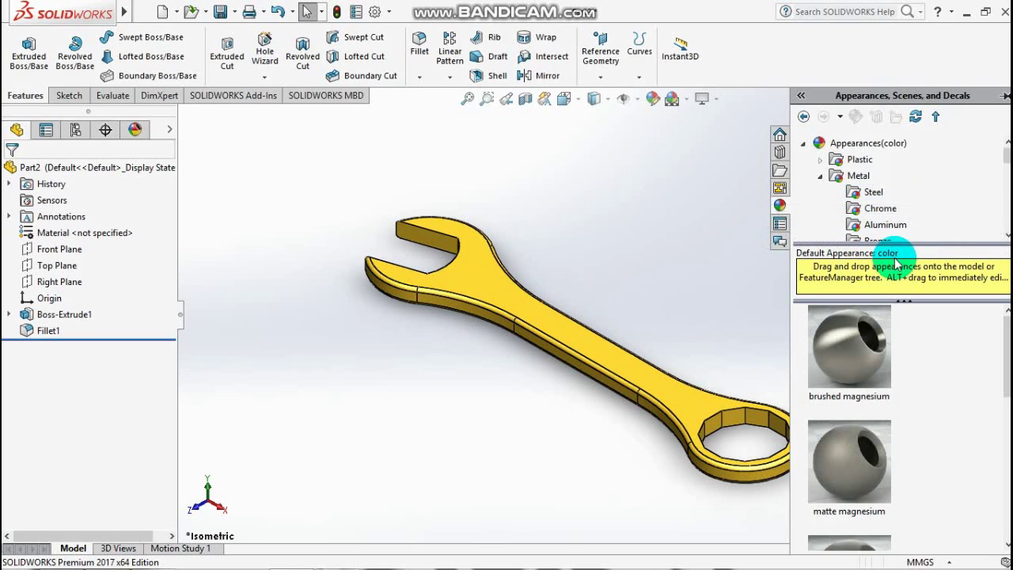
scroll(898, 268, down, 1)
scroll(862, 245, up, 1)
click(718, 198)
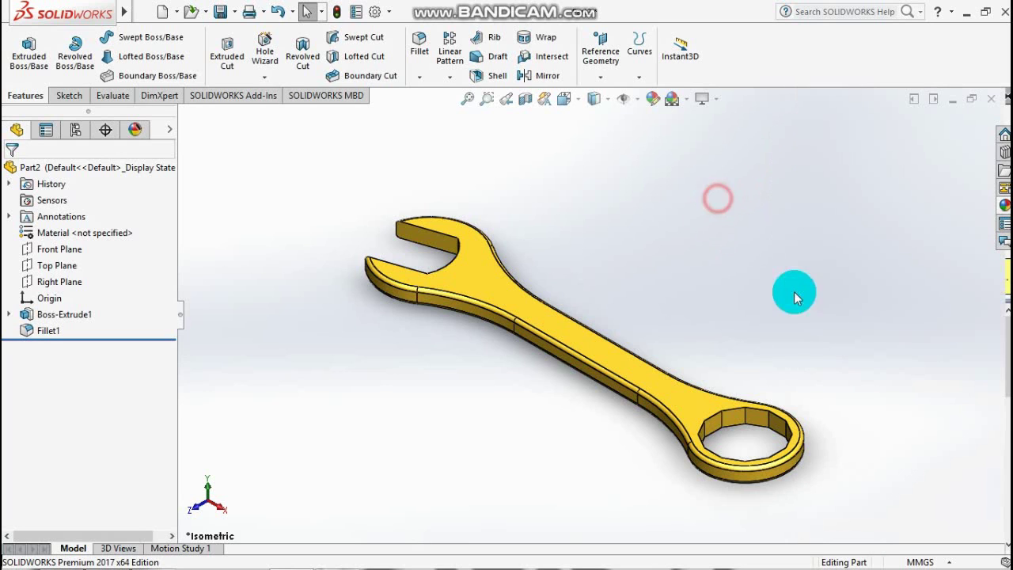
Switch the wrench's display style to Shaded without edge lines.
mouse_move(730, 242)
middle_down()
mouse_move(610, 244)
mouse_move(599, 219)
middle_up()
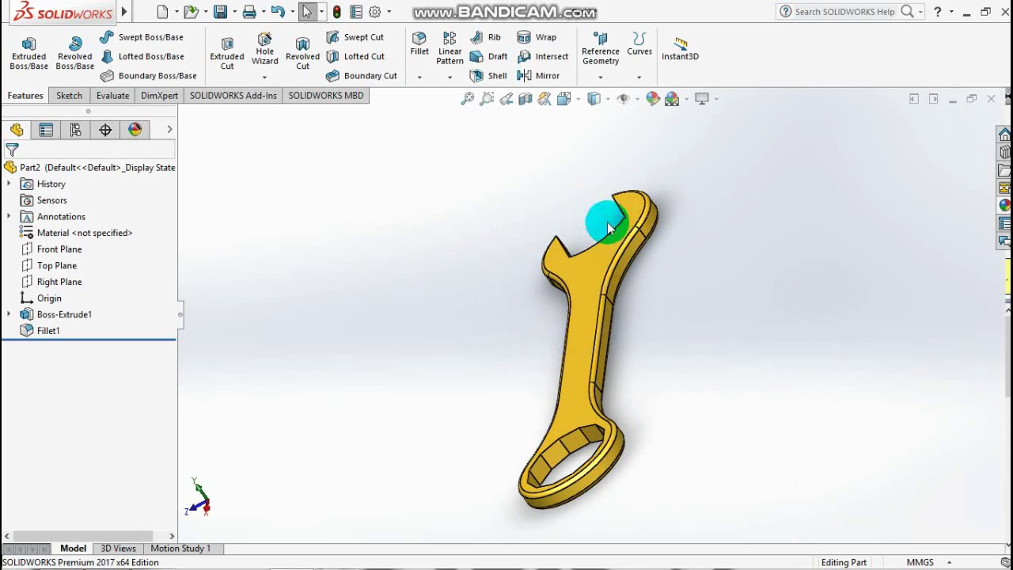
click(605, 102)
click(594, 136)
Zoom to fit and orbit the shaded wrench to inspect it from several angles.
mouse_move(757, 309)
middle_down()
mouse_move(748, 316)
mouse_move(830, 325)
mouse_move(811, 343)
mouse_move(672, 314)
mouse_move(553, 308)
mouse_move(452, 330)
mouse_move(408, 352)
mouse_move(361, 316)
mouse_move(355, 344)
middle_up()
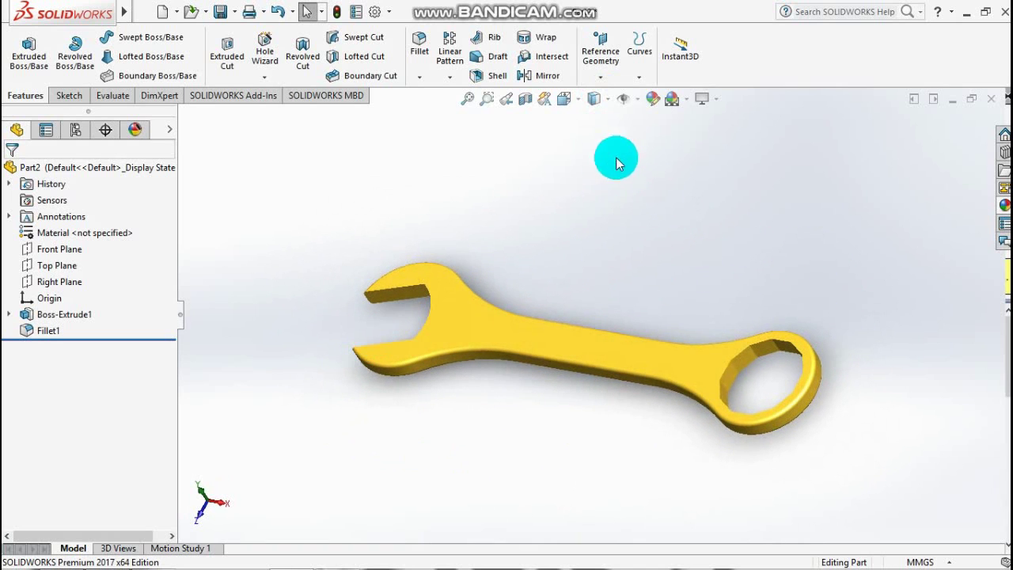
mouse_move(865, 298)
middle_down()
mouse_move(818, 393)
mouse_move(879, 294)
mouse_move(848, 235)
mouse_move(830, 287)
middle_up()
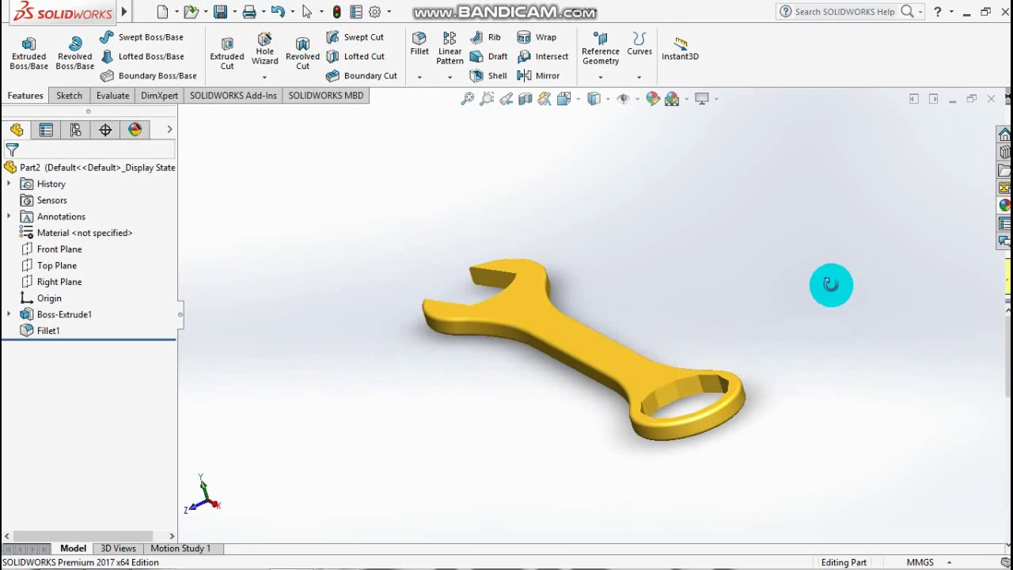
click(463, 101)
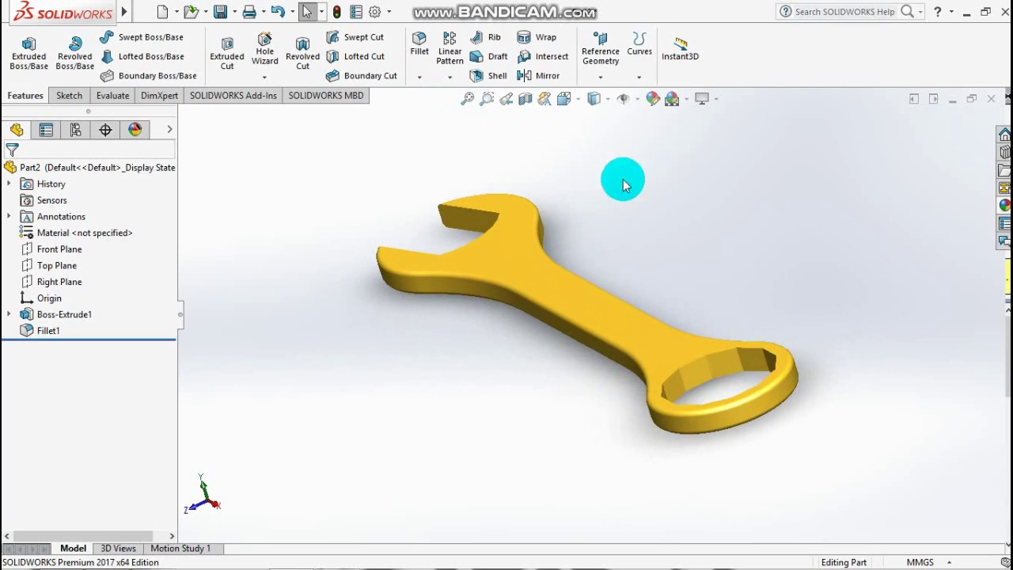
middle_drag(536, 419, 610, 446)
scroll(594, 361, up, 2)
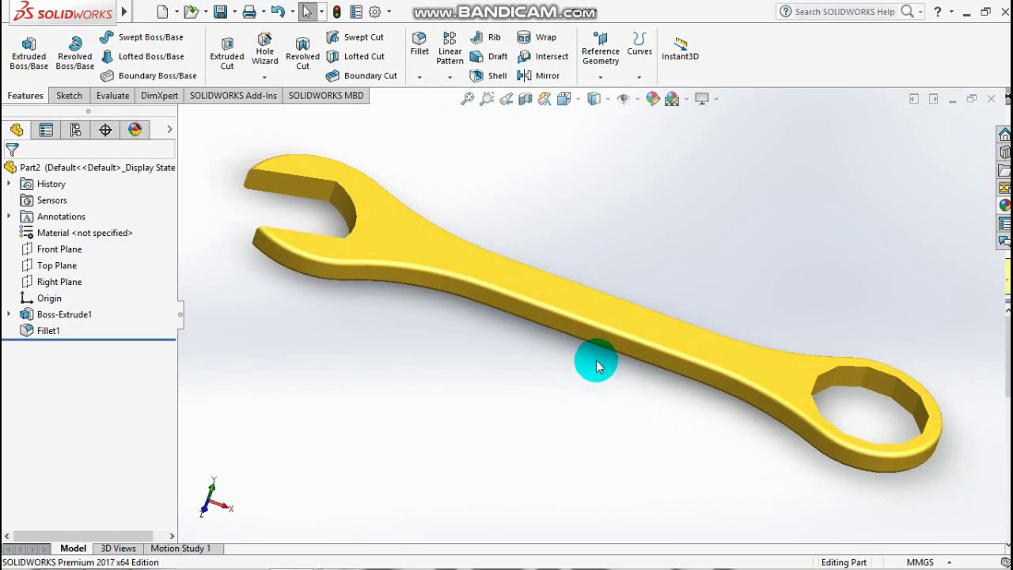
scroll(594, 361, up, 2)
middle_drag(547, 372, 531, 431)
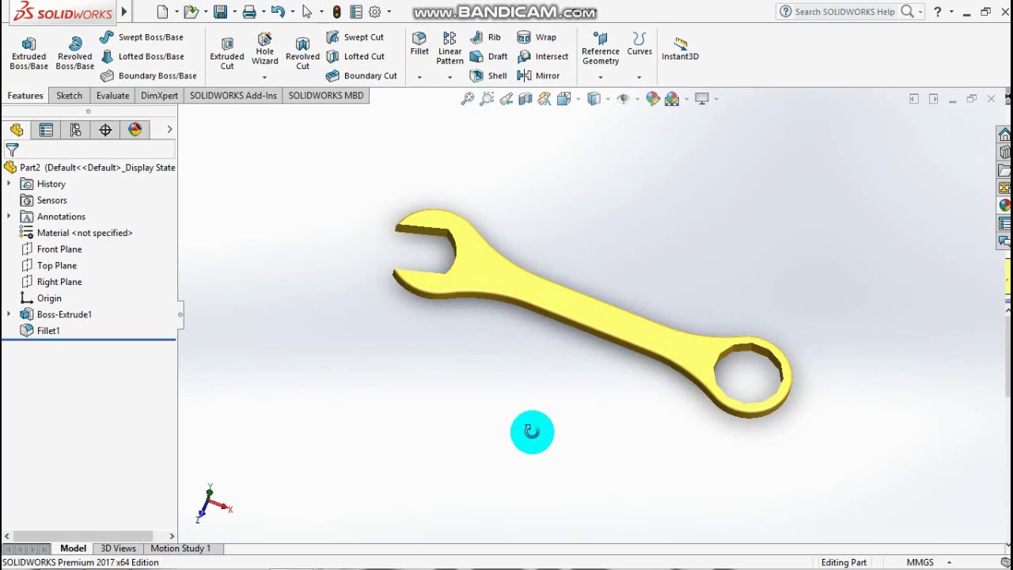
mouse_move(872, 303)
middle_down()
mouse_move(818, 248)
mouse_move(718, 285)
middle_up()
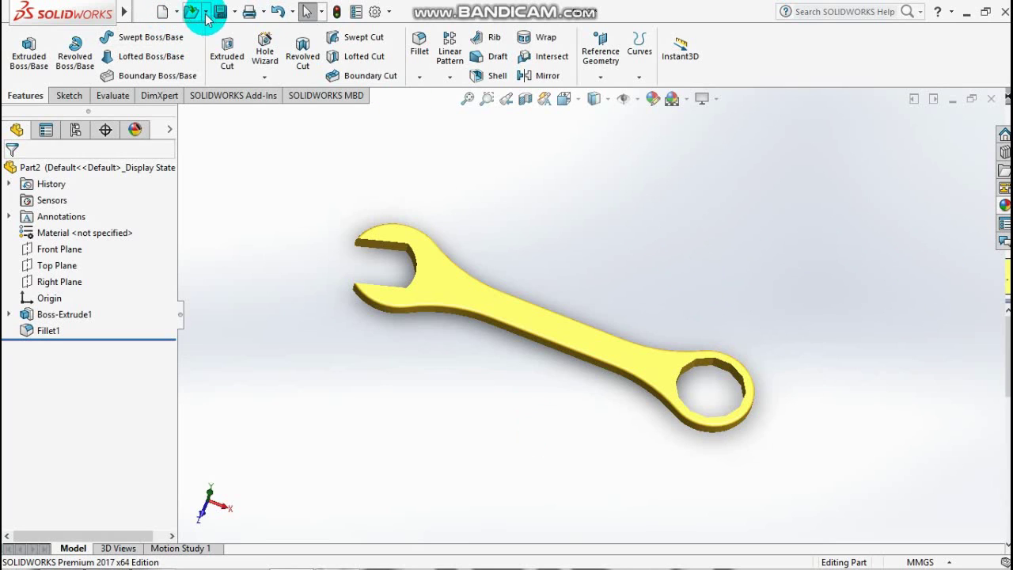
Save the wrench as the part file 'Spanner' (*.sldprt).
key(ctrl+s)
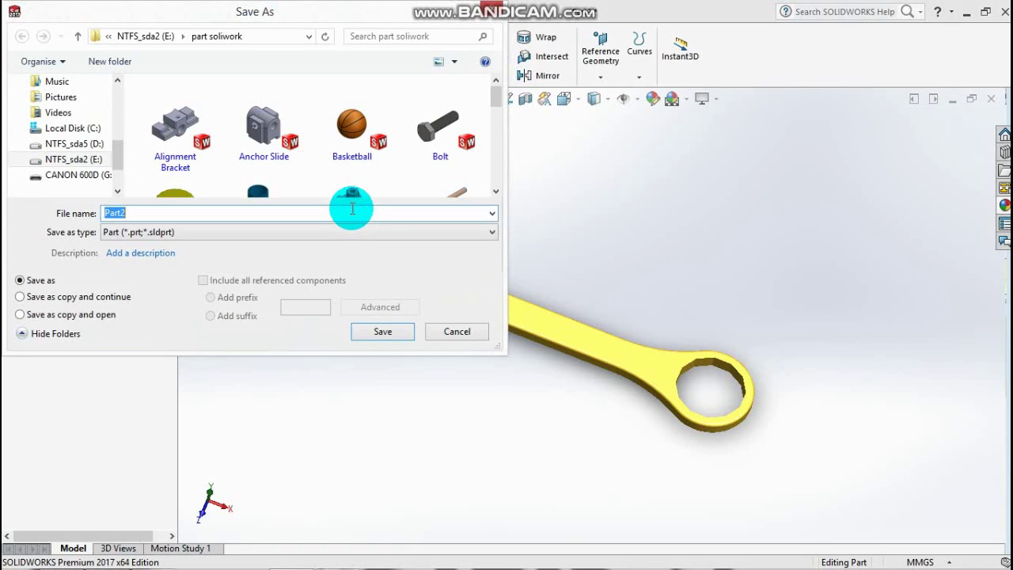
text(Spanner)
click(381, 331)
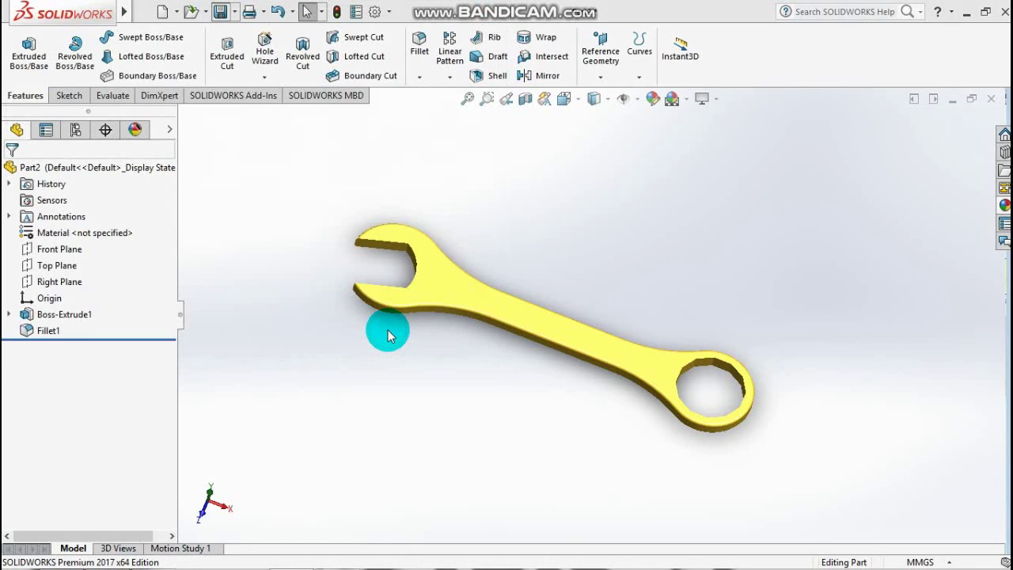